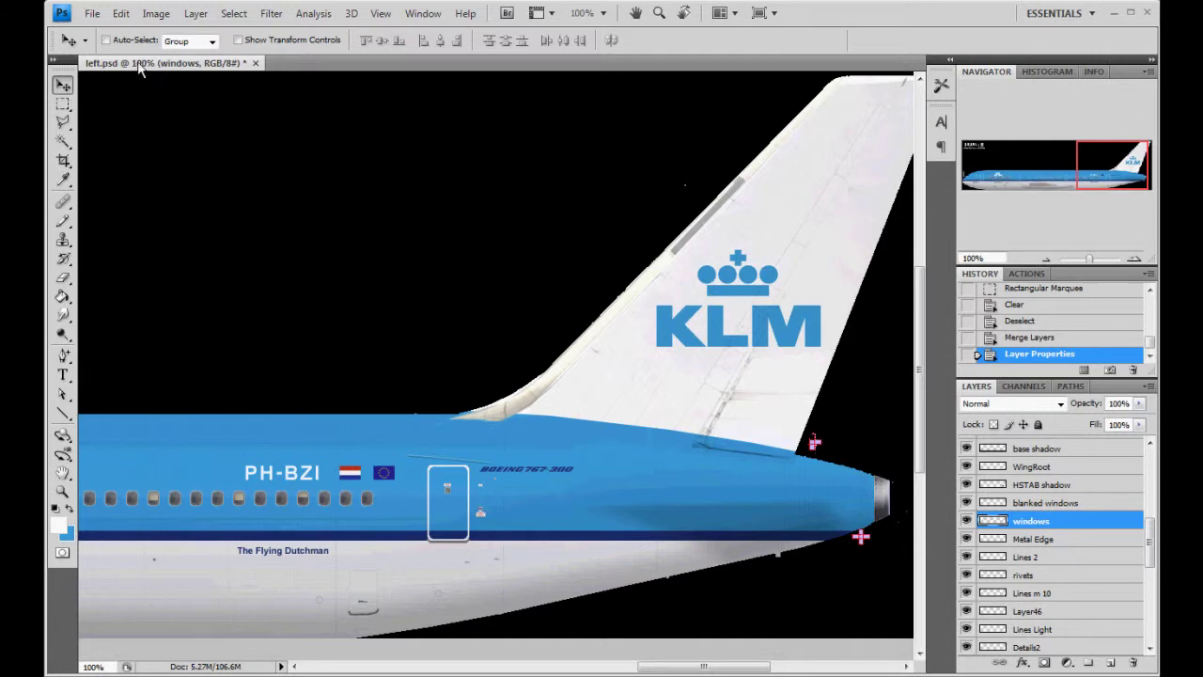
# Bring up the File menu while left.psd's KLM 767 livery is open.
pyautogui.click(92, 15)
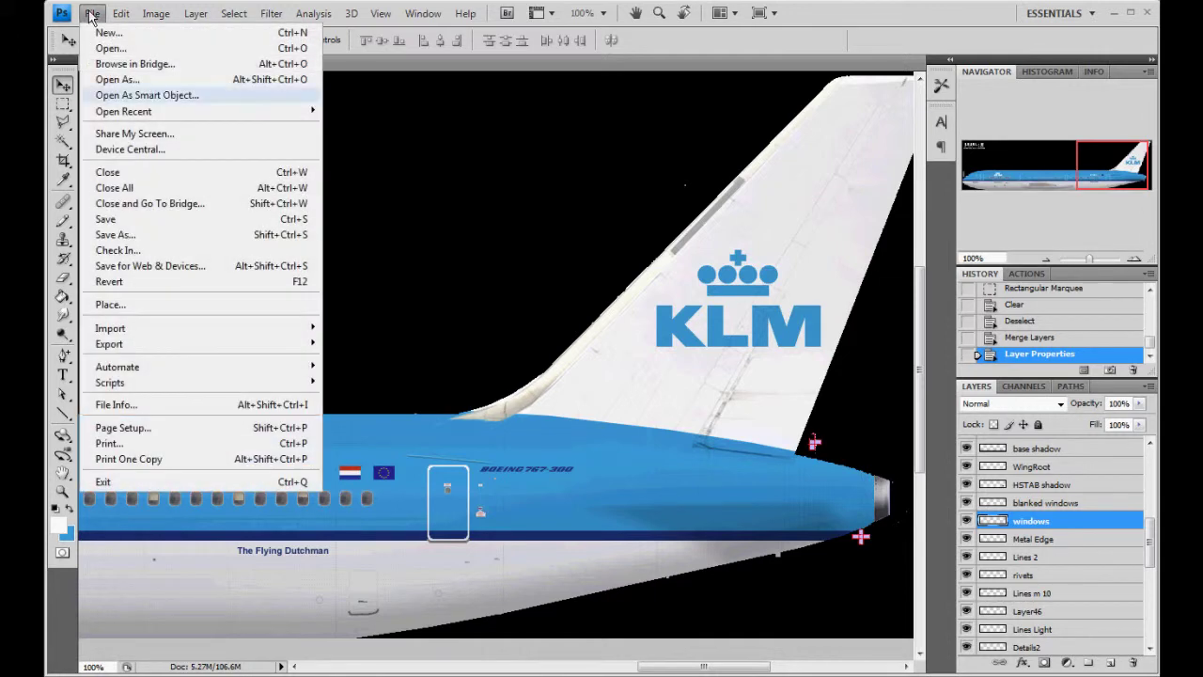
# Save the texture as leftKLM.psd, replacing the existing file of that name.
pyautogui.click(139, 236)
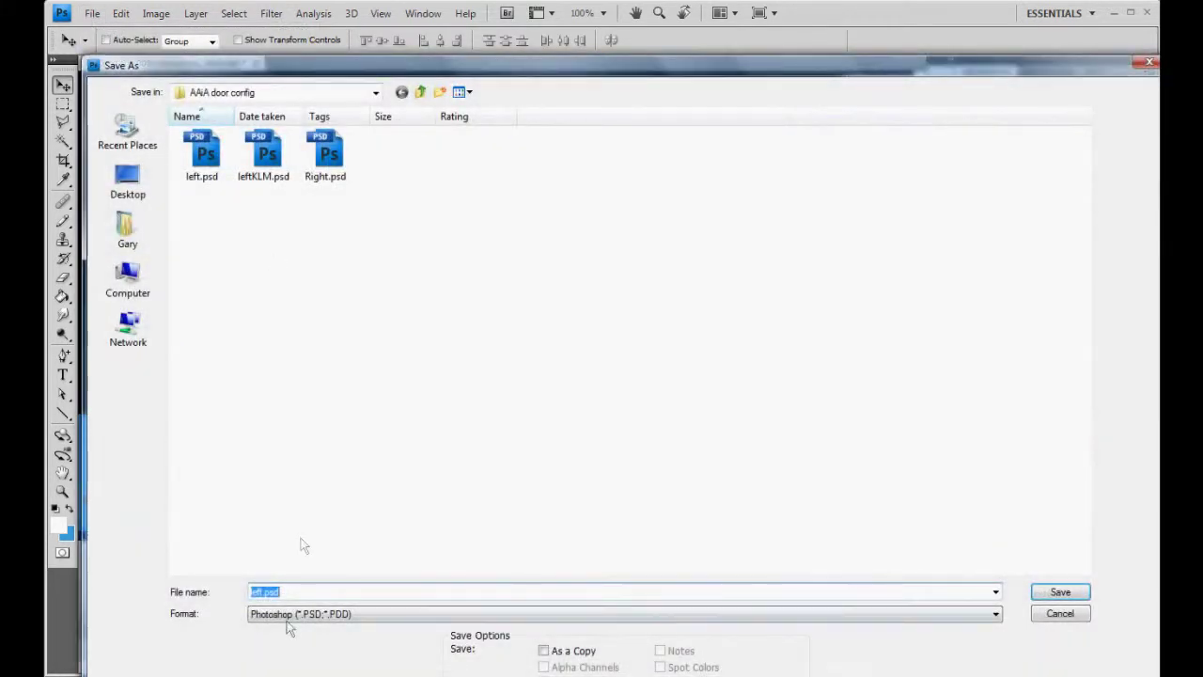
pyautogui.click(262, 158)
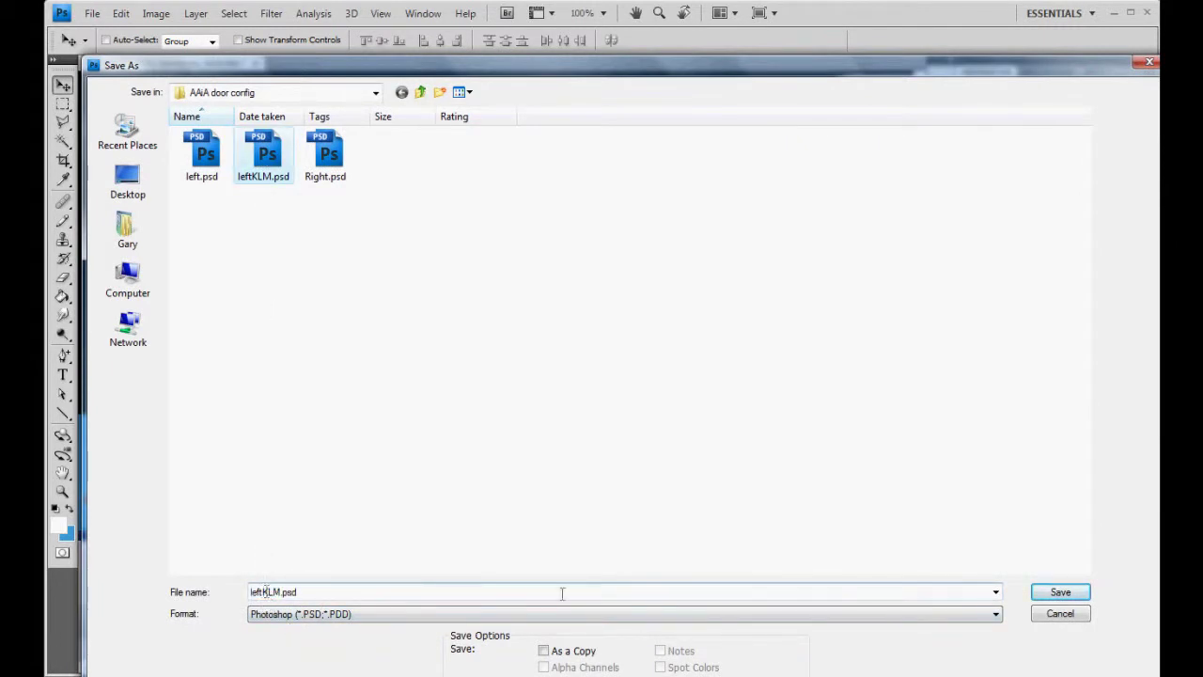
pyautogui.click(1064, 594)
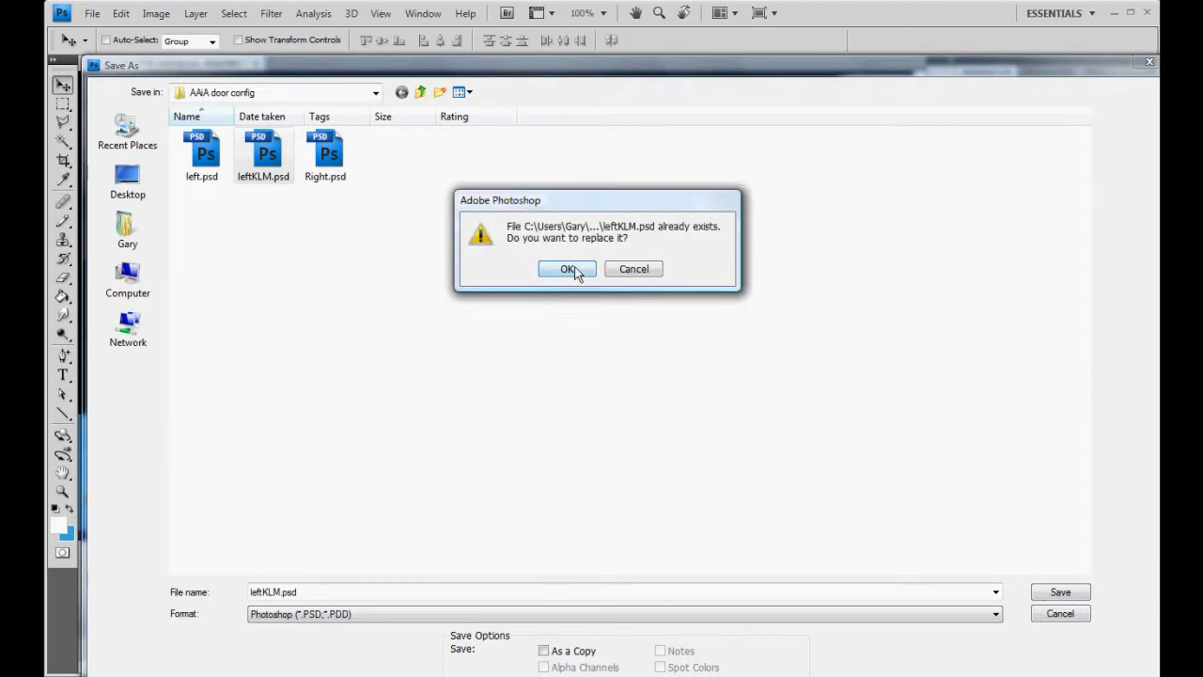
pyautogui.click(572, 268)
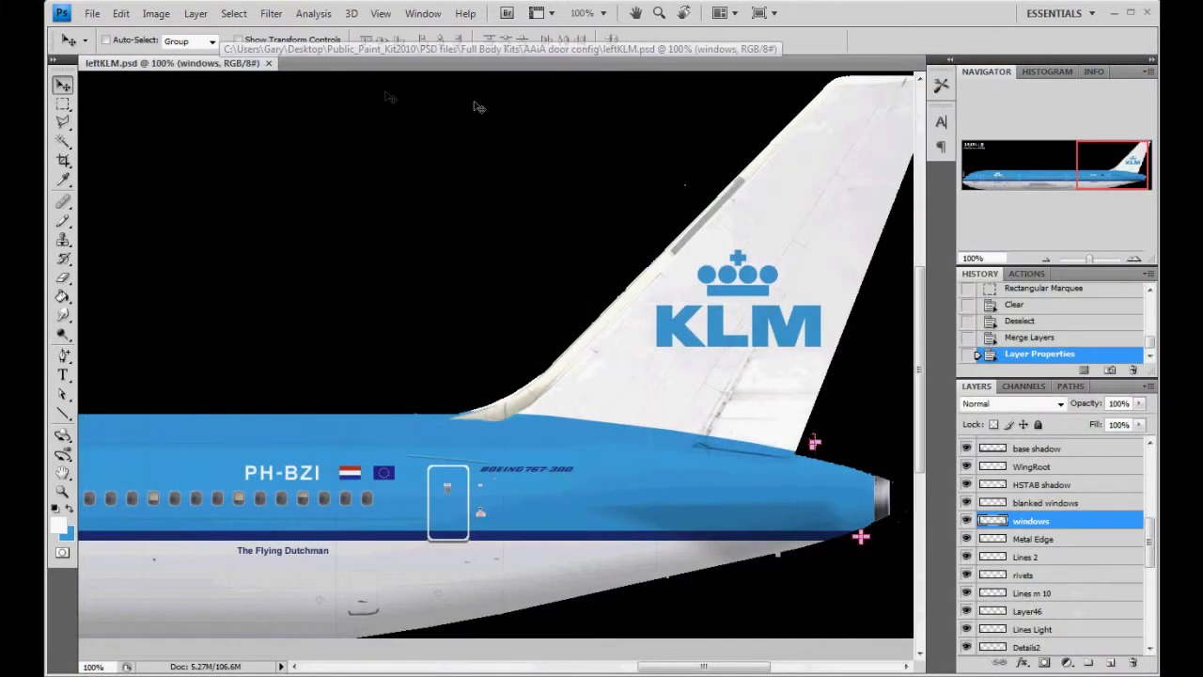
pyautogui.moveTo(1062, 184); pyautogui.dragTo(1108, 170)
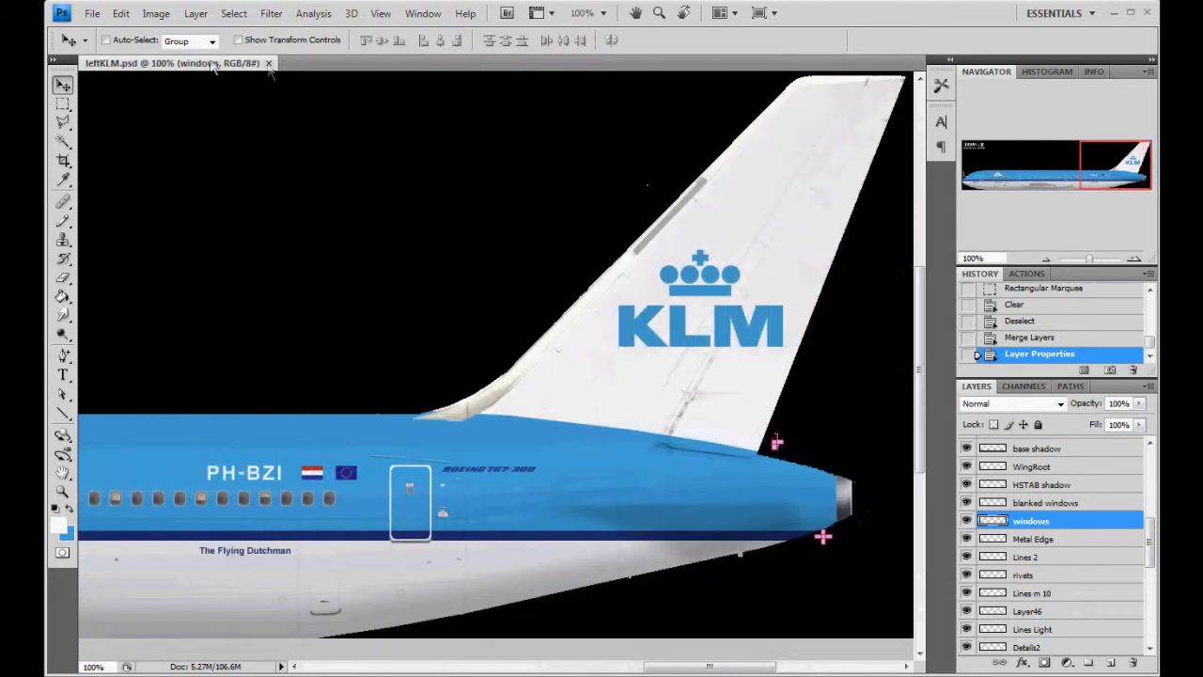
pyautogui.click(92, 13)
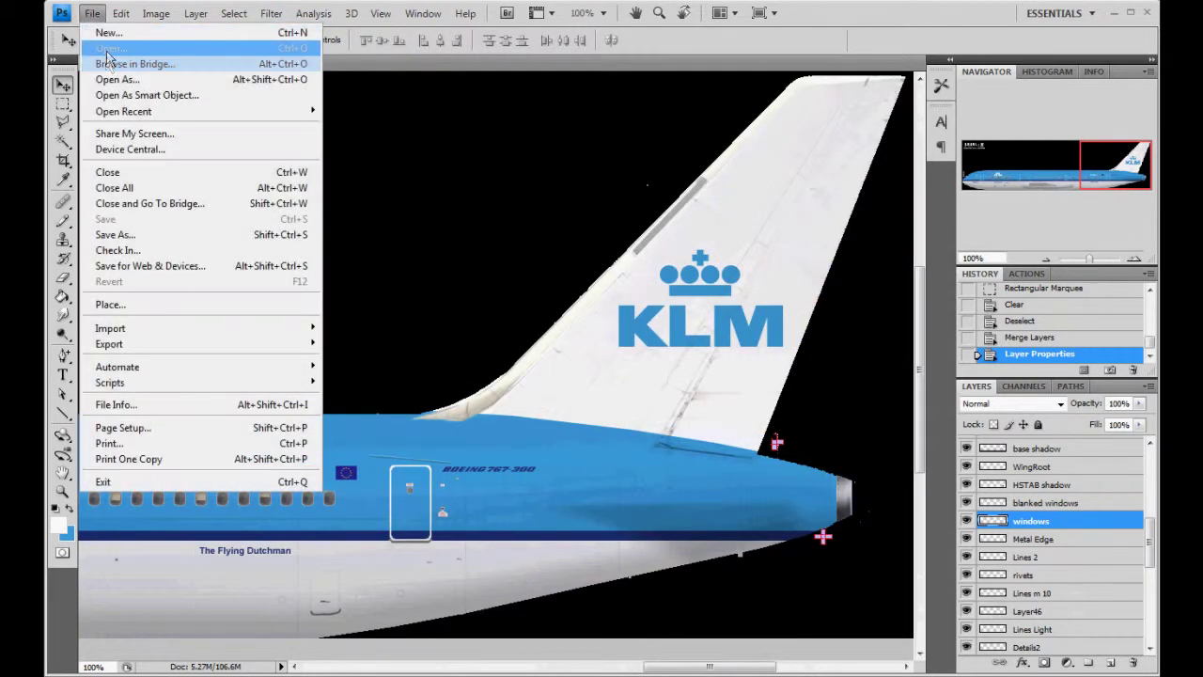
# Open Right.psd, the blank white 767 texture.
pyautogui.click(107, 49)
pyautogui.click(330, 164)
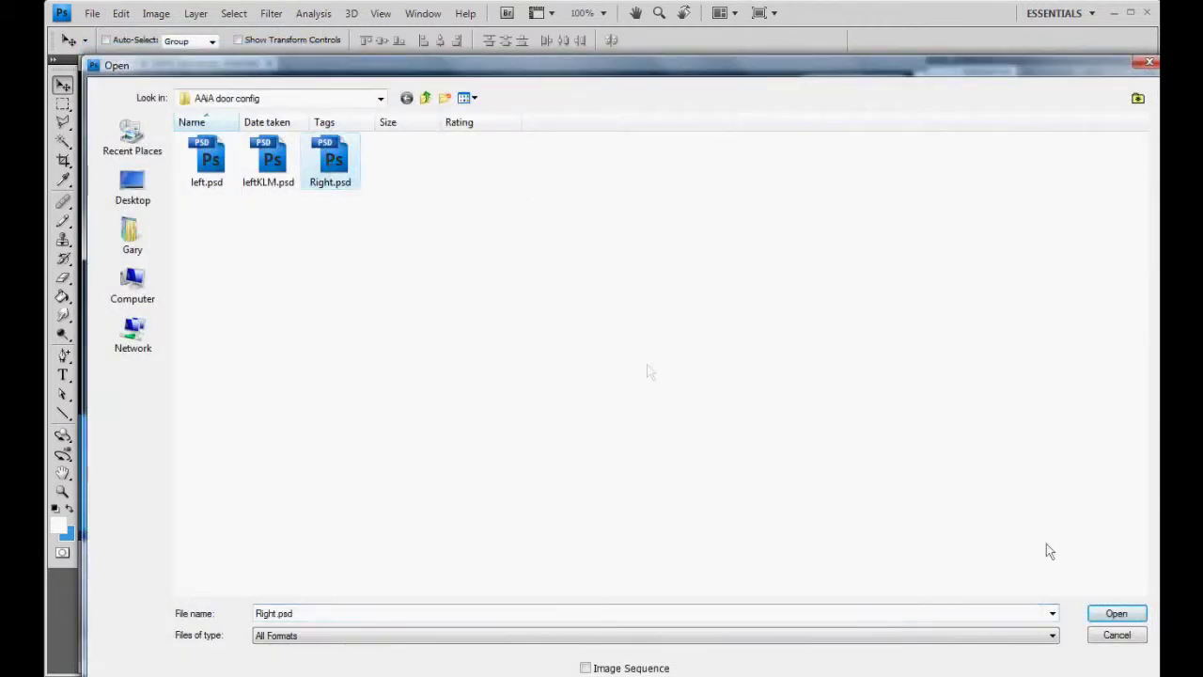
pyautogui.click(1099, 612)
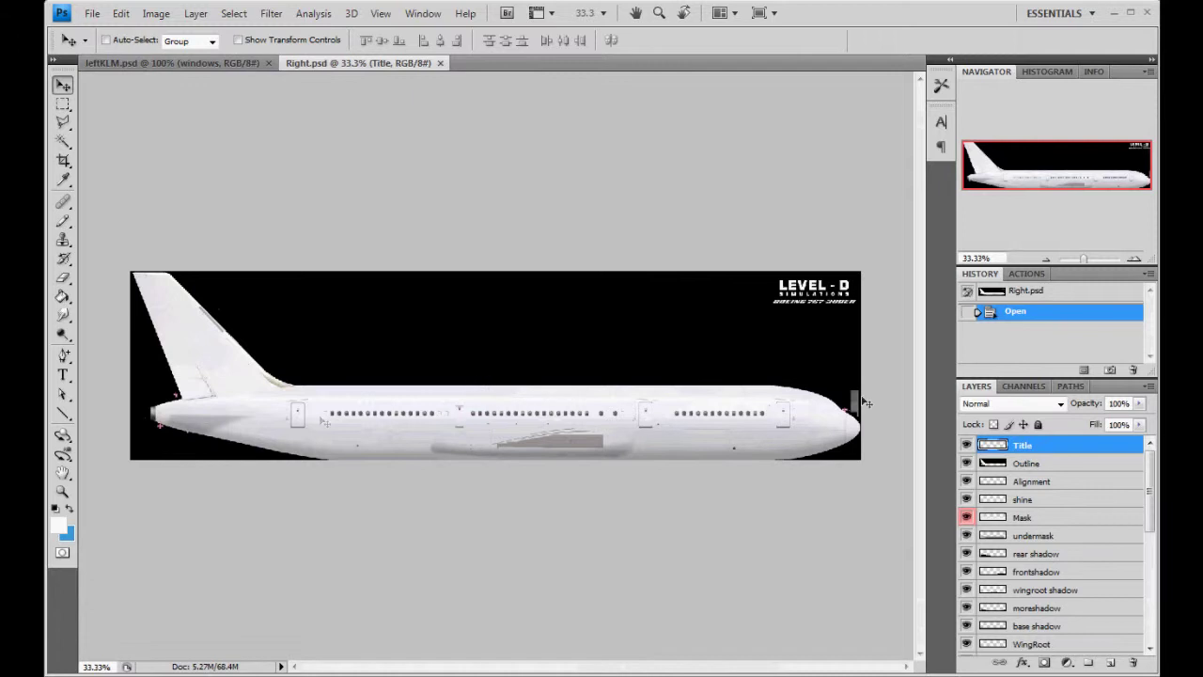
# Zoom Right.psd to 50% and compare it with leftKLM.psd, panning from nose to tail.
pyautogui.click(1134, 261)
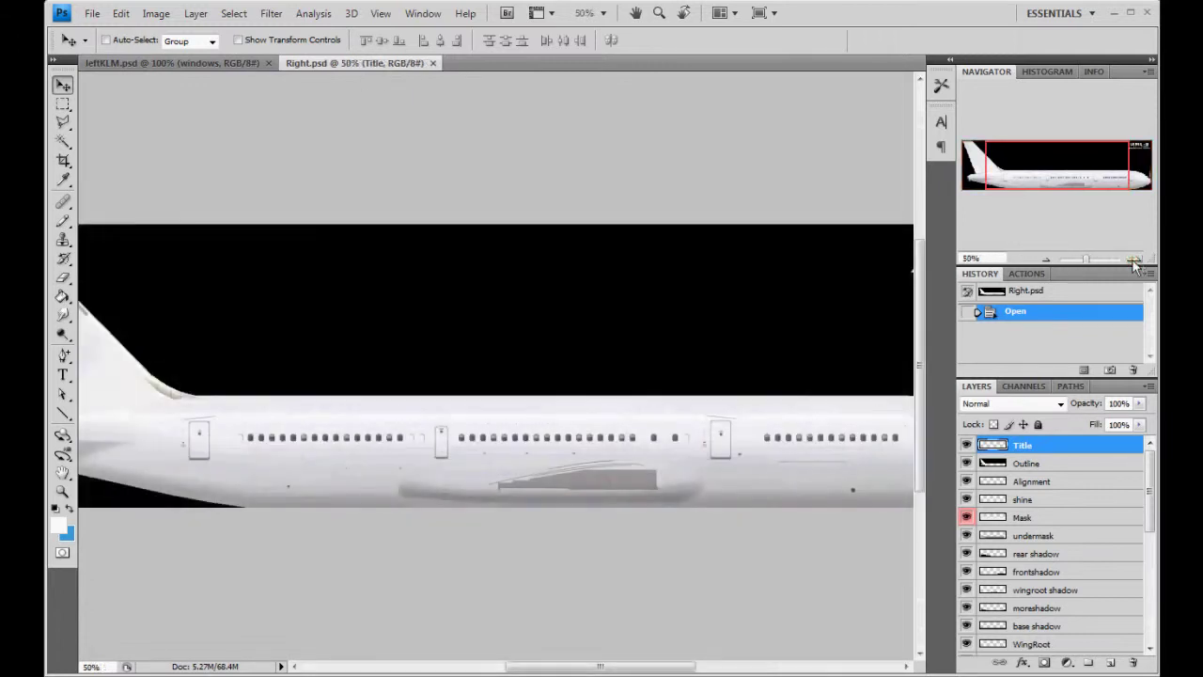
pyautogui.moveTo(1062, 162); pyautogui.dragTo(1090, 169)
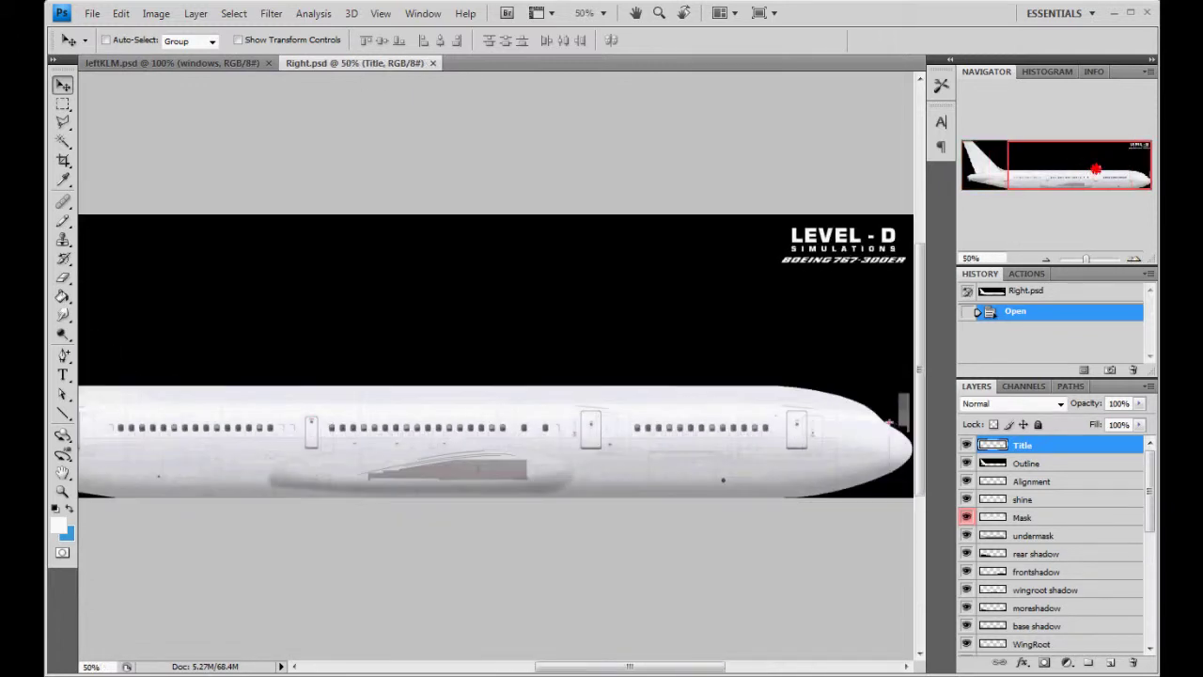
pyautogui.click(174, 63)
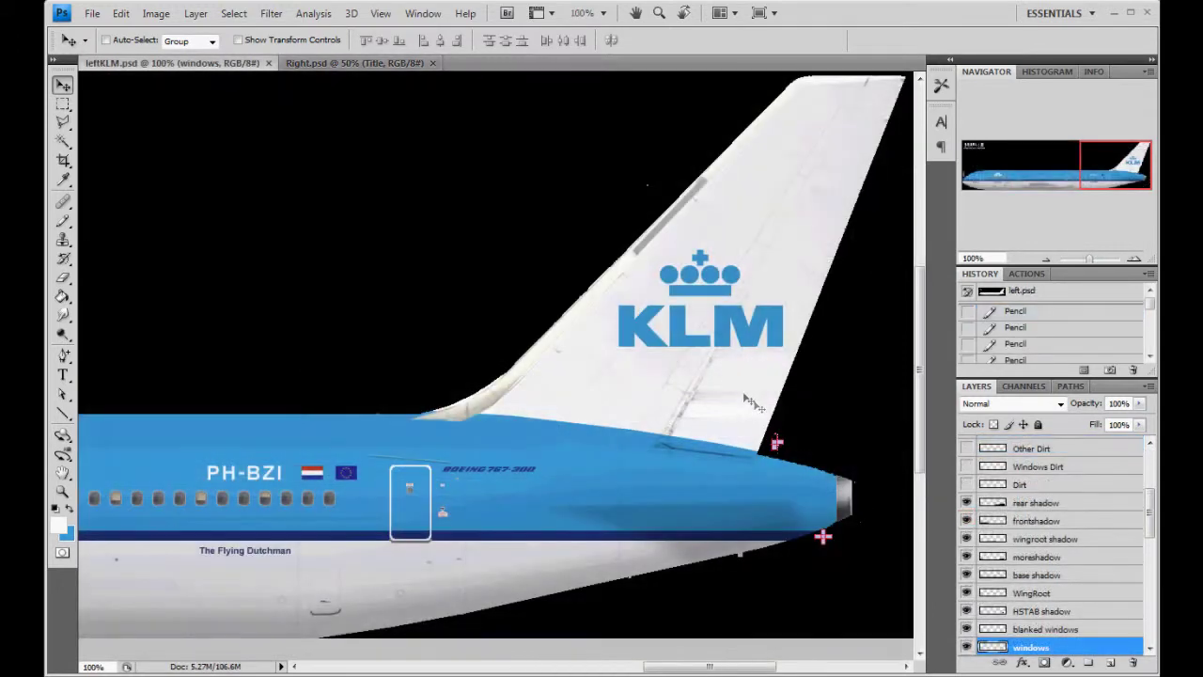
pyautogui.click(367, 63)
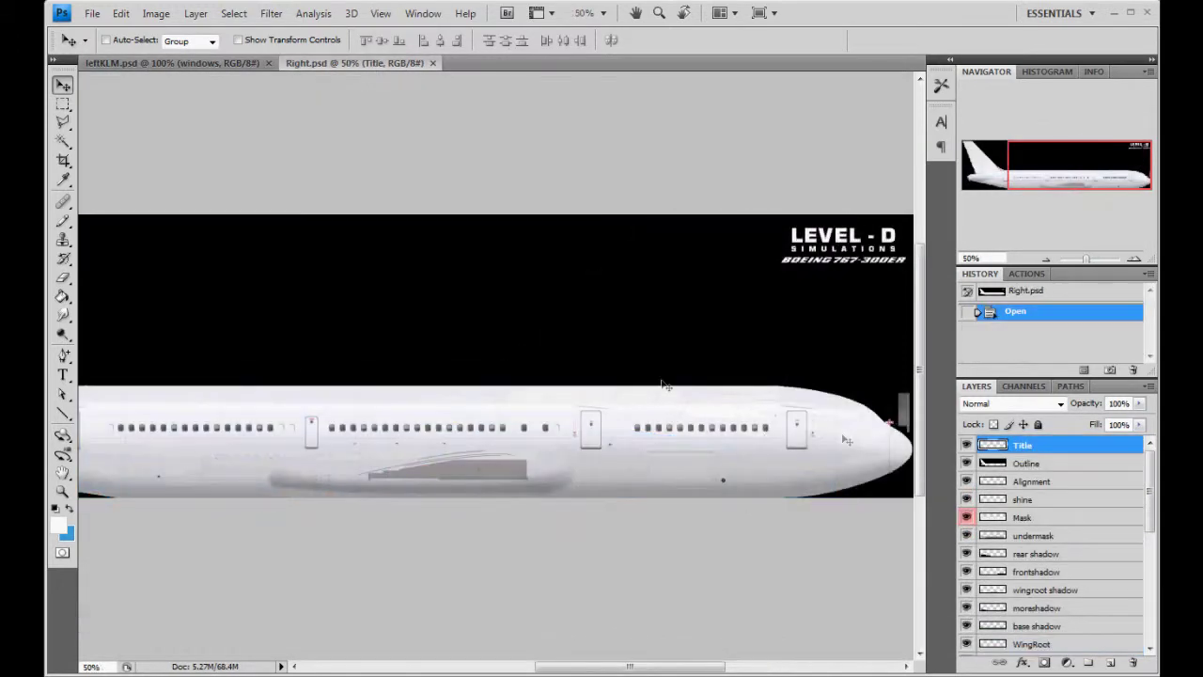
pyautogui.moveTo(1051, 166)
pyautogui.mouseDown()
pyautogui.moveTo(998, 162)
pyautogui.moveTo(1074, 163)
pyautogui.moveTo(1043, 166)
pyautogui.mouseUp()
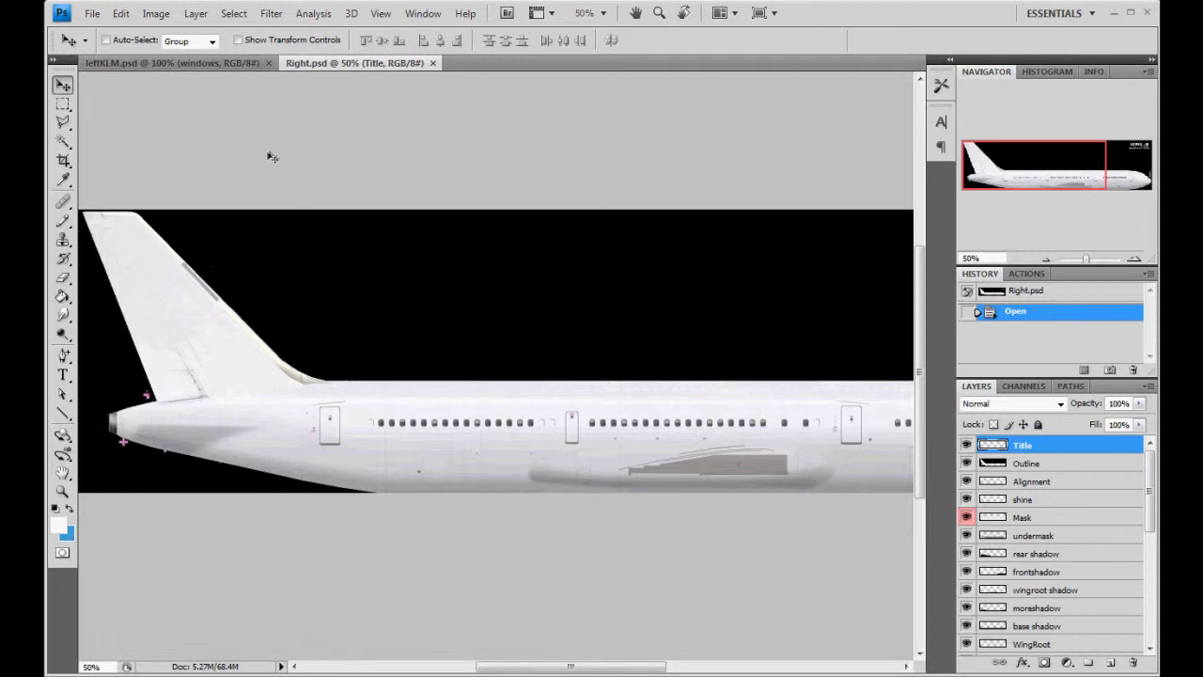
# Flip Right.psd's canvas horizontally with Image Rotation > Flip Canvas Horizontal.
pyautogui.click(156, 14)
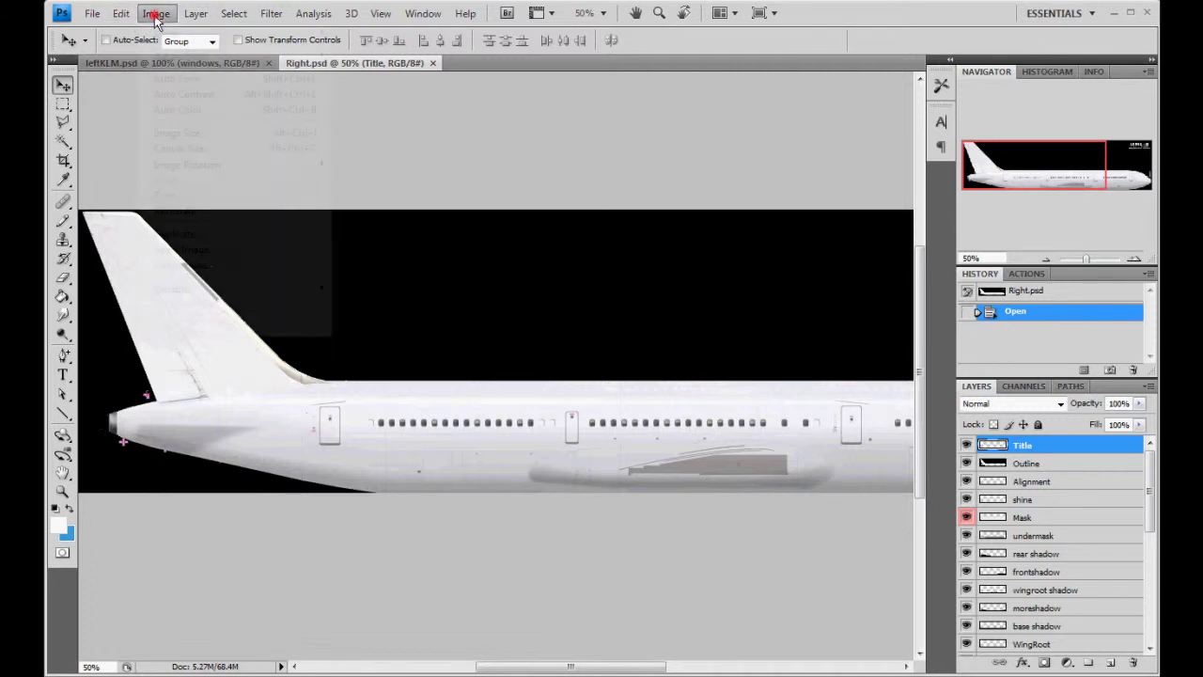
pyautogui.moveTo(184, 166)
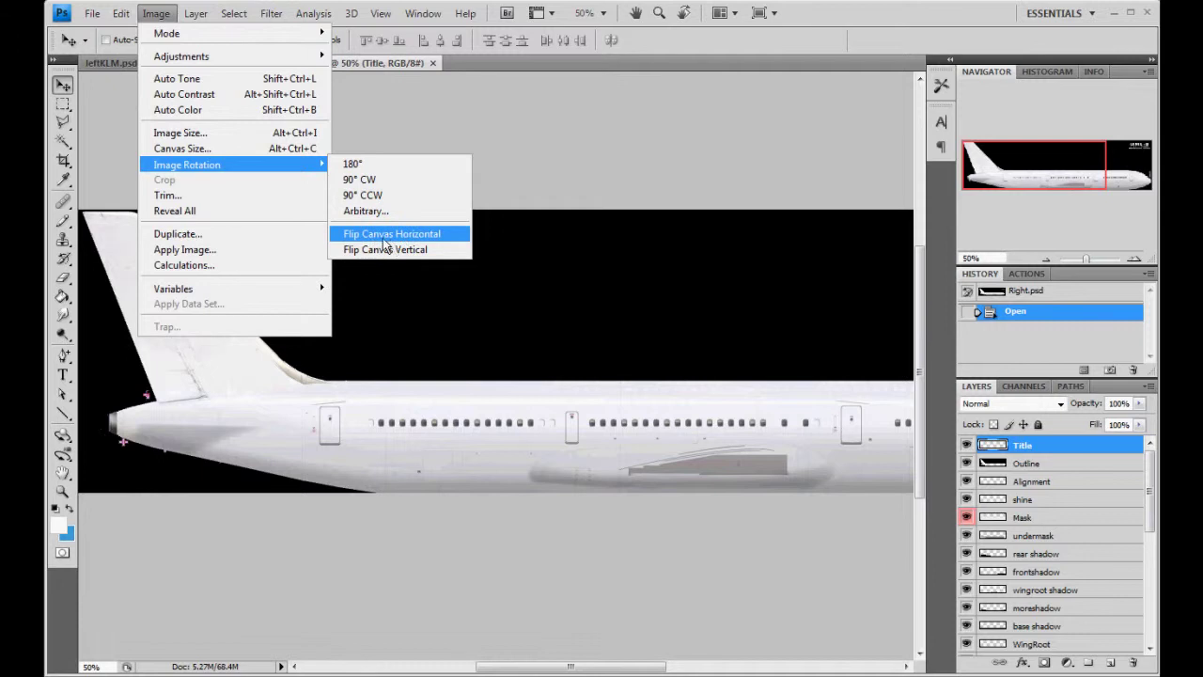
pyautogui.moveTo(92, 13)
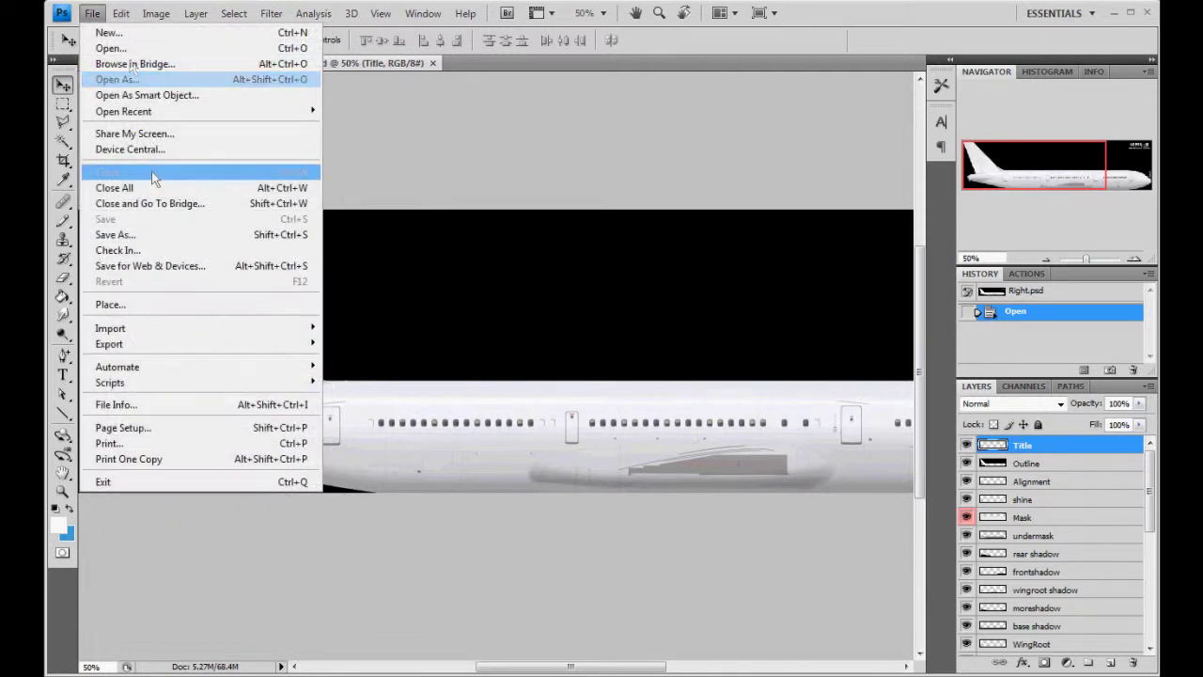
pyautogui.press('Right')
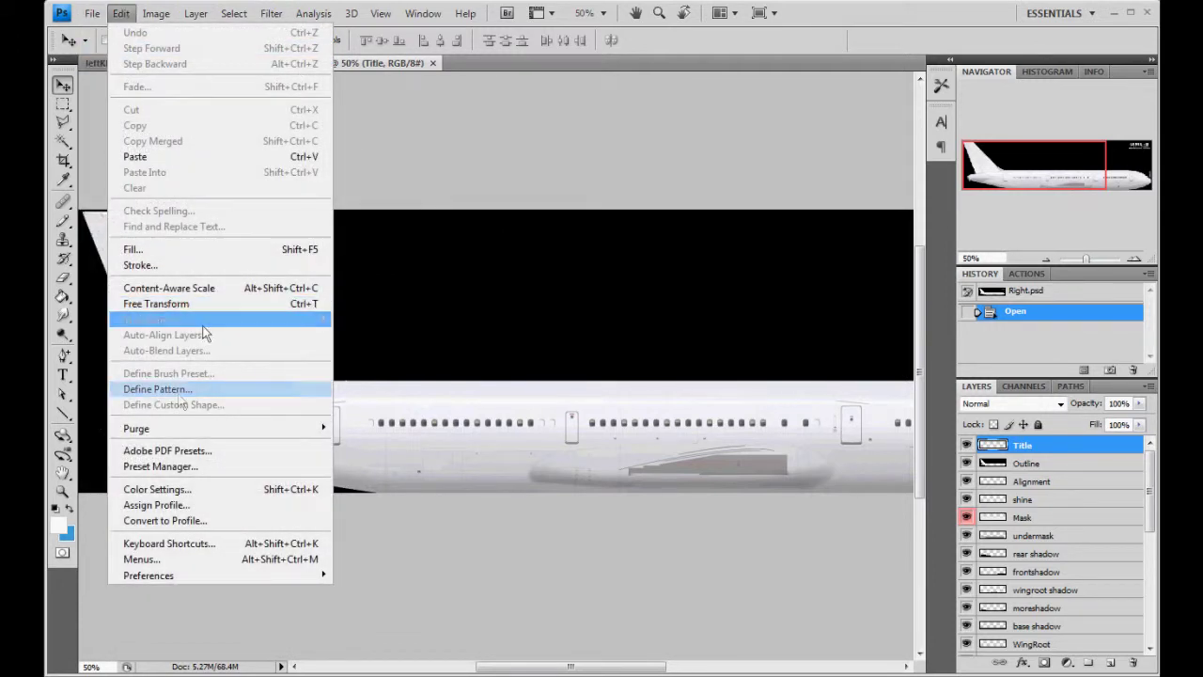
pyautogui.moveTo(201, 320)
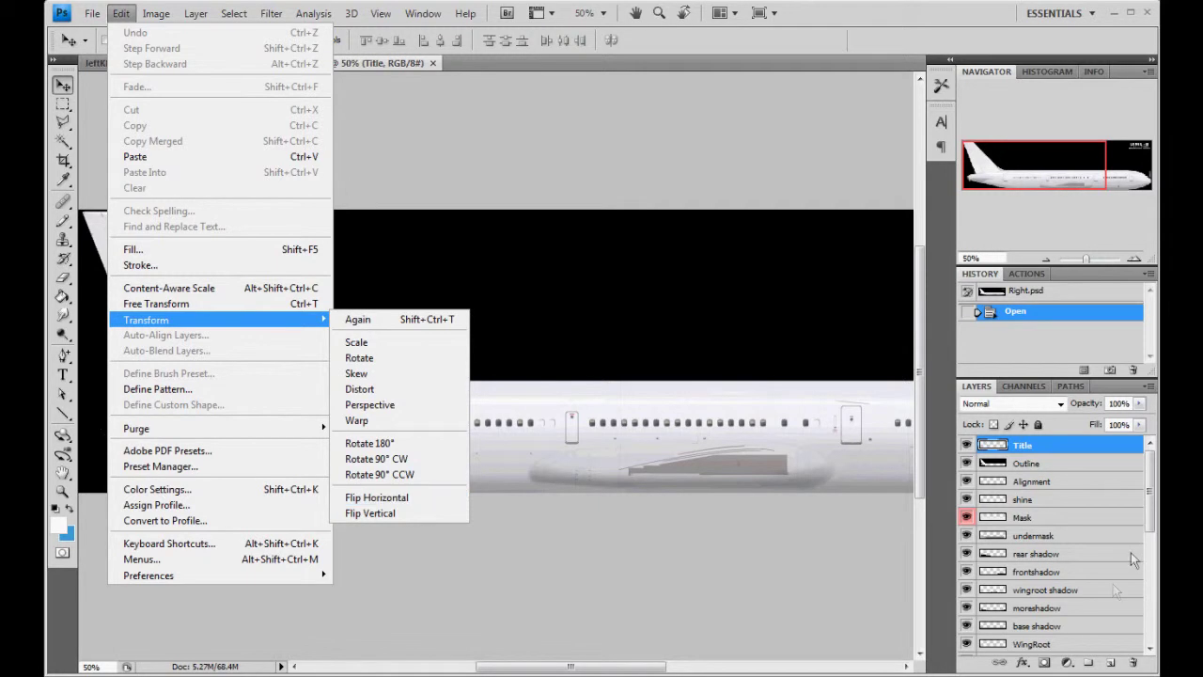
pyautogui.click(538, 158)
pyautogui.click(156, 13)
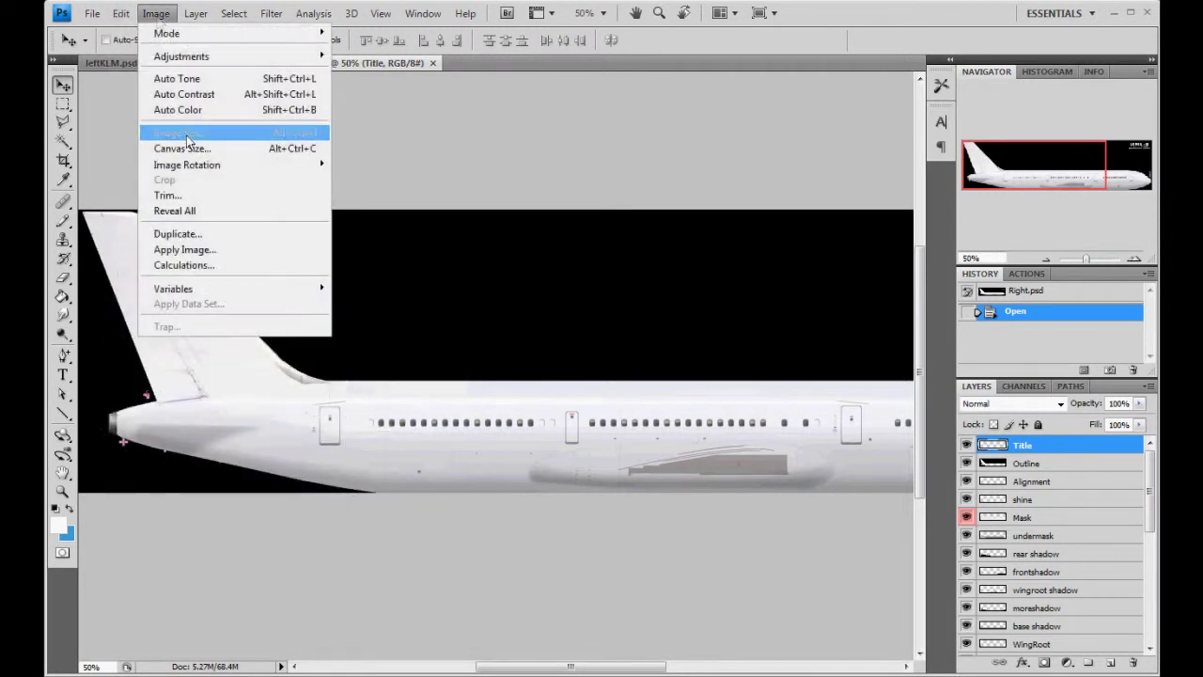
pyautogui.click(189, 166)
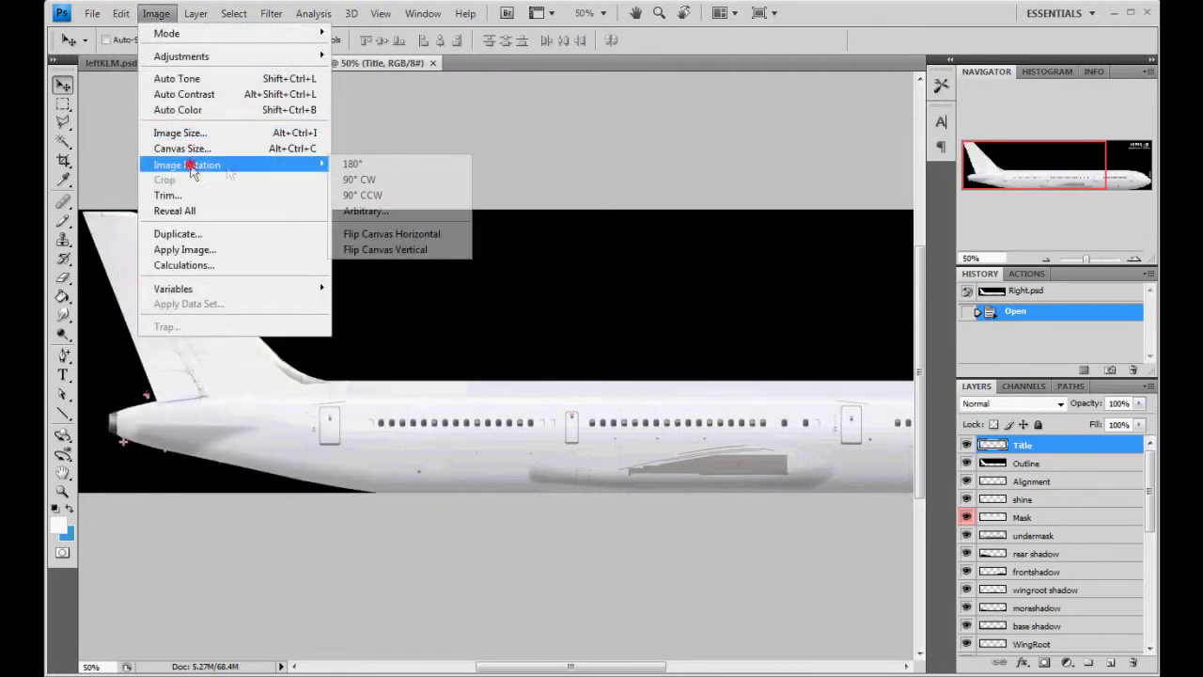
pyautogui.click(399, 241)
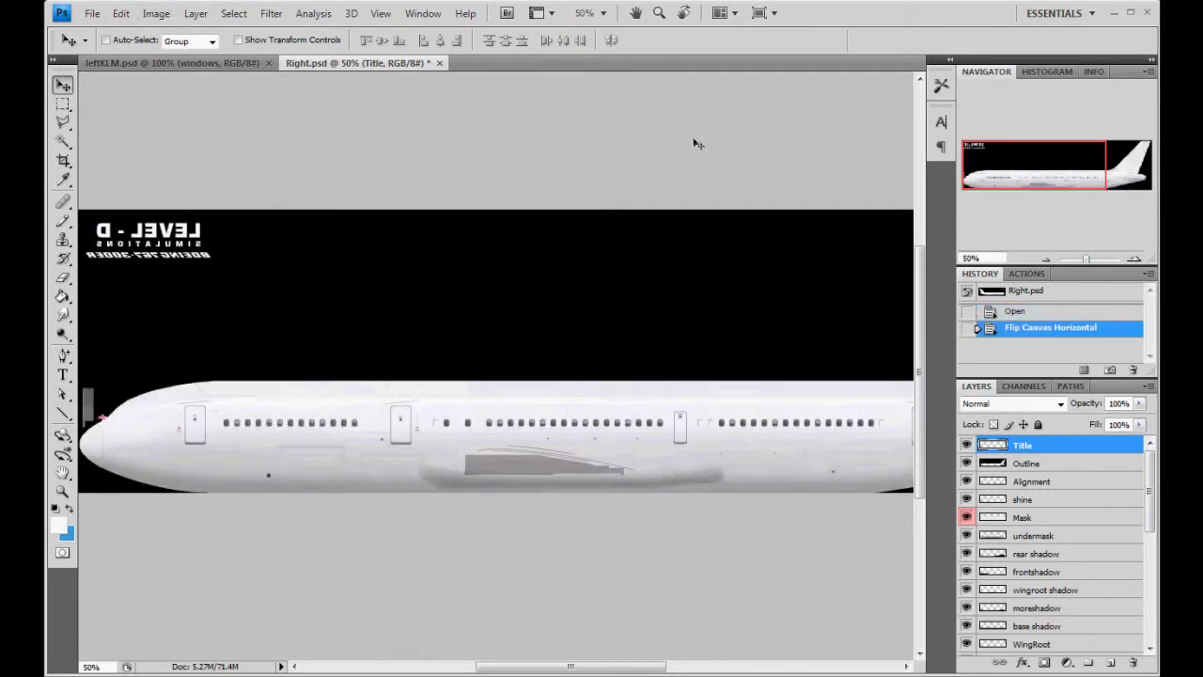
# Select the :::PAINT HERE::: layer in Right.psd.
pyautogui.moveTo(1082, 172); pyautogui.dragTo(1046, 176)
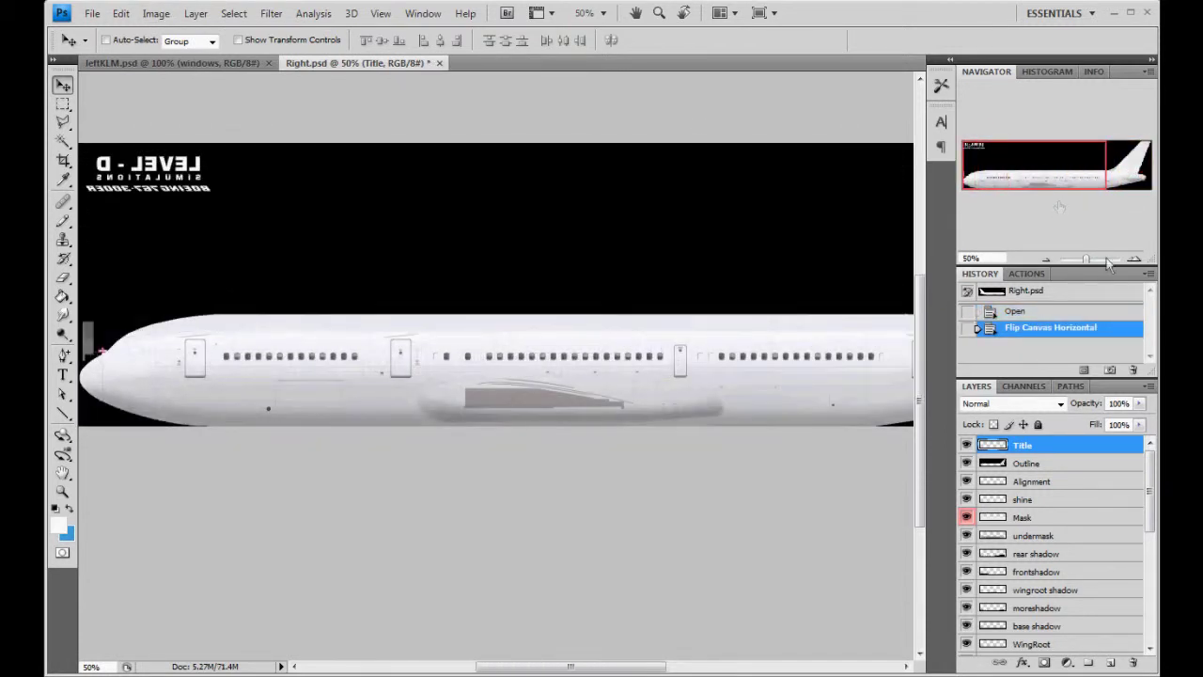
pyautogui.scroll(-10, 1137, 558)
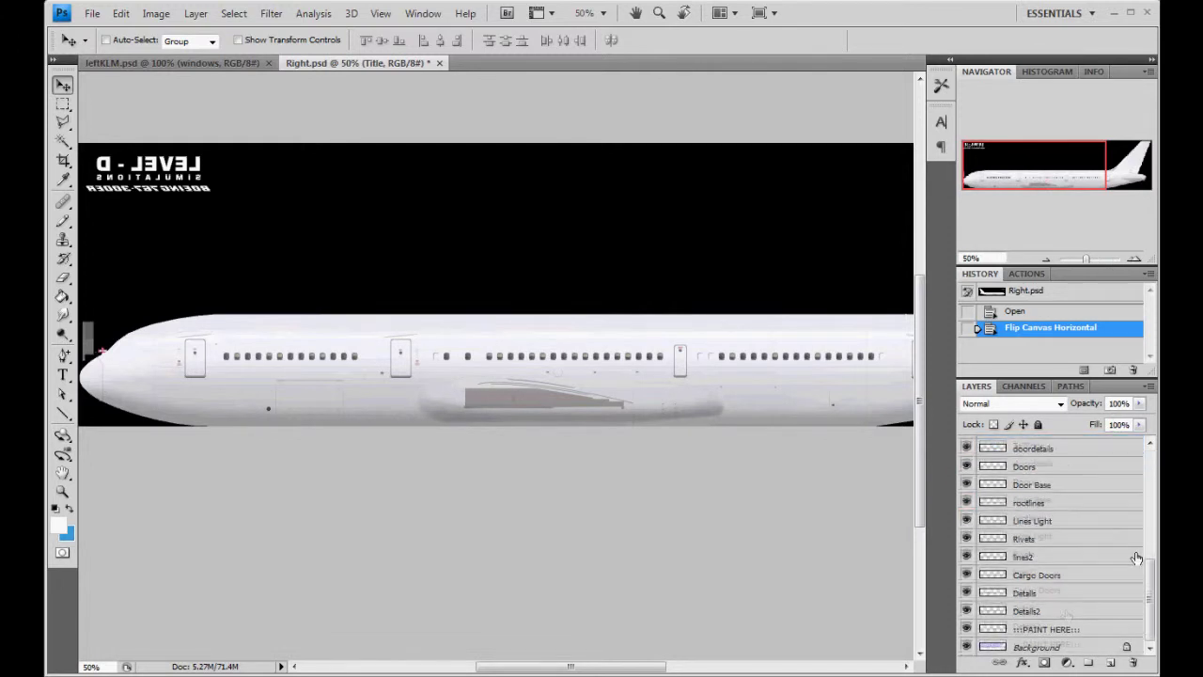
pyautogui.click(1061, 634)
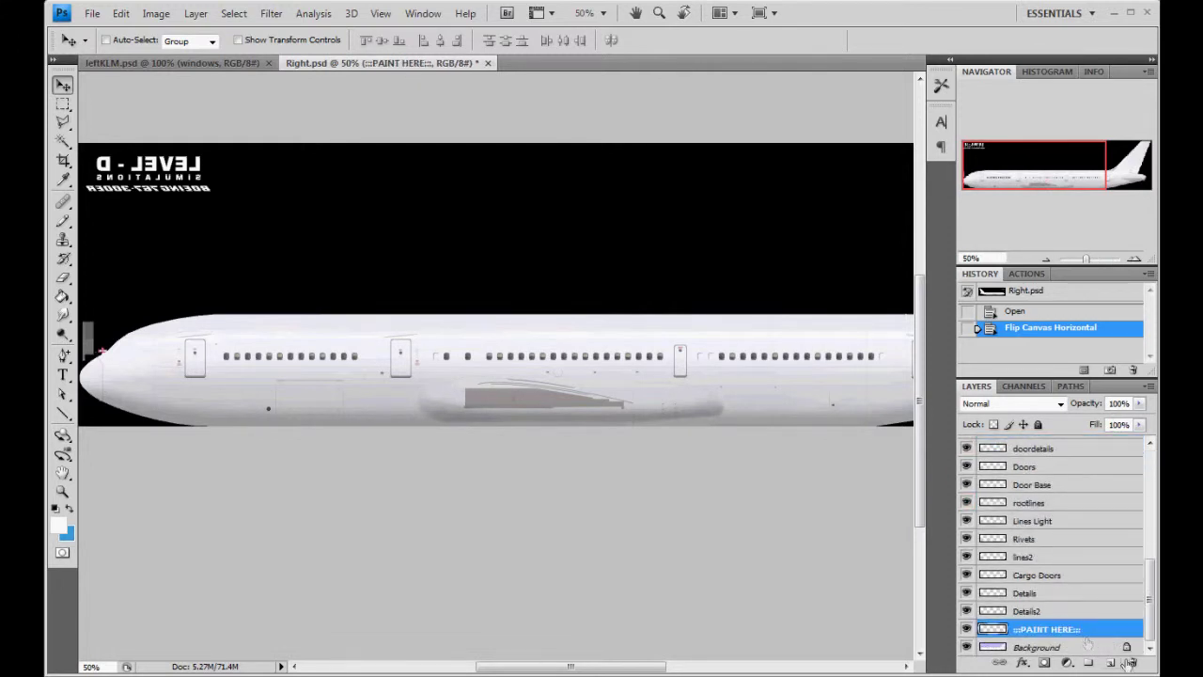
# In leftKLM.psd, pan to the nose and select its :::PAINT HERE::: layer.
pyautogui.click(150, 63)
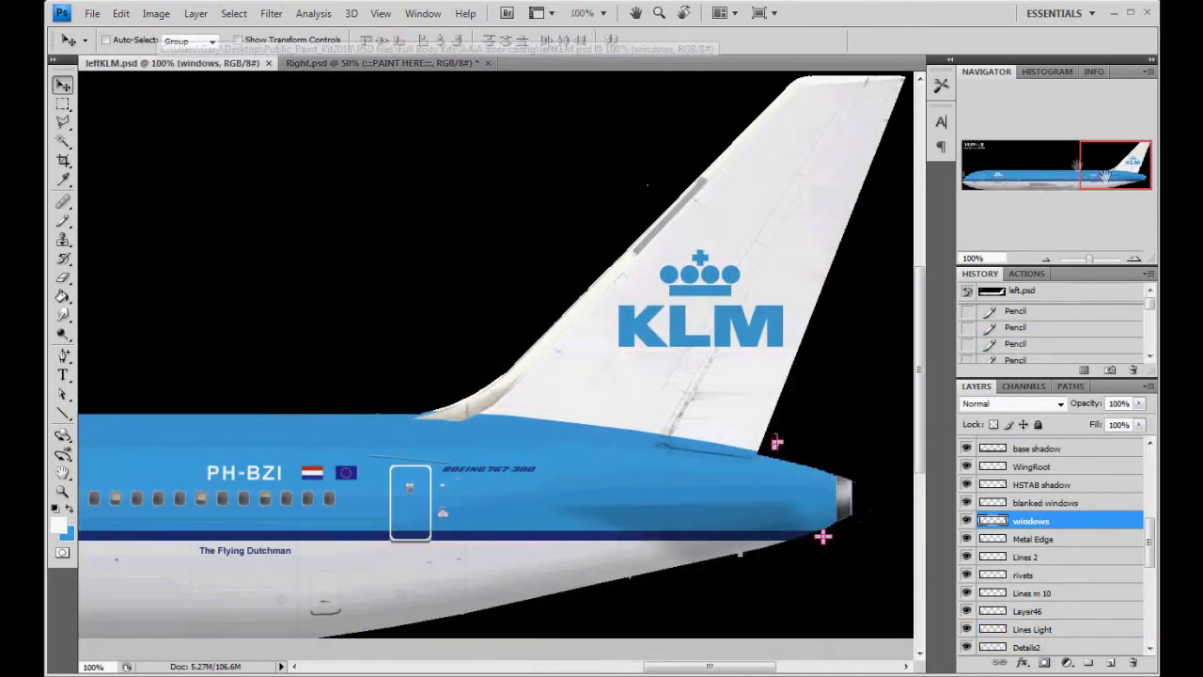
pyautogui.moveTo(1131, 179); pyautogui.dragTo(1001, 185)
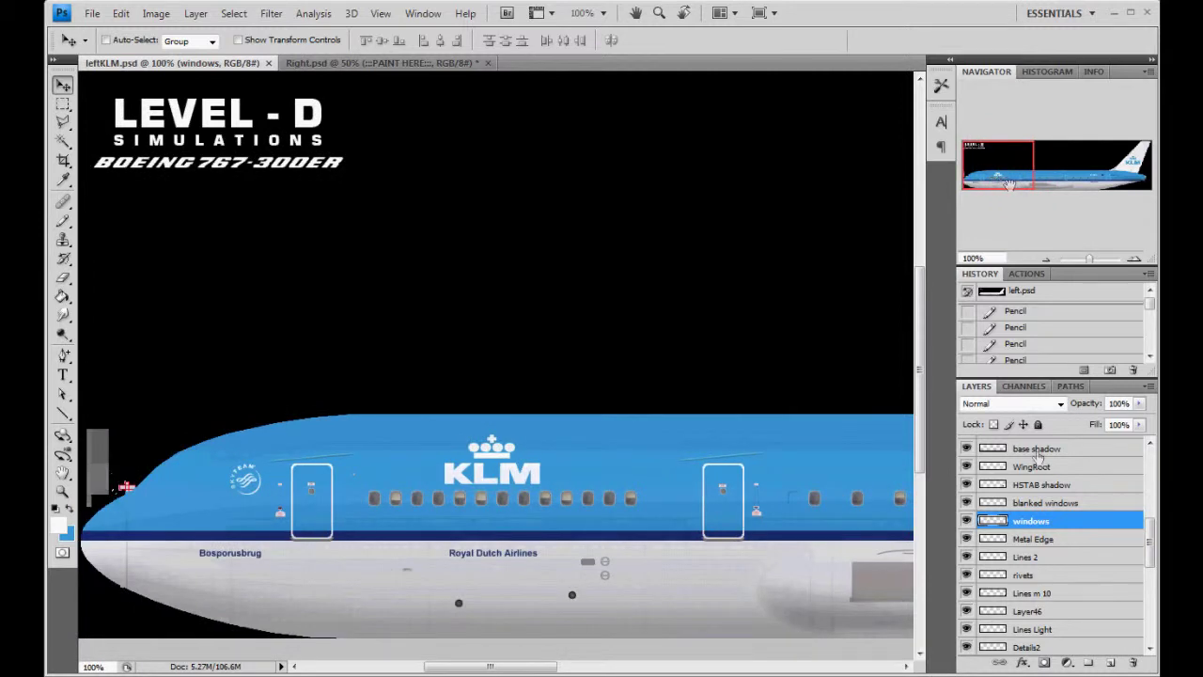
pyautogui.scroll(-5, 1072, 546)
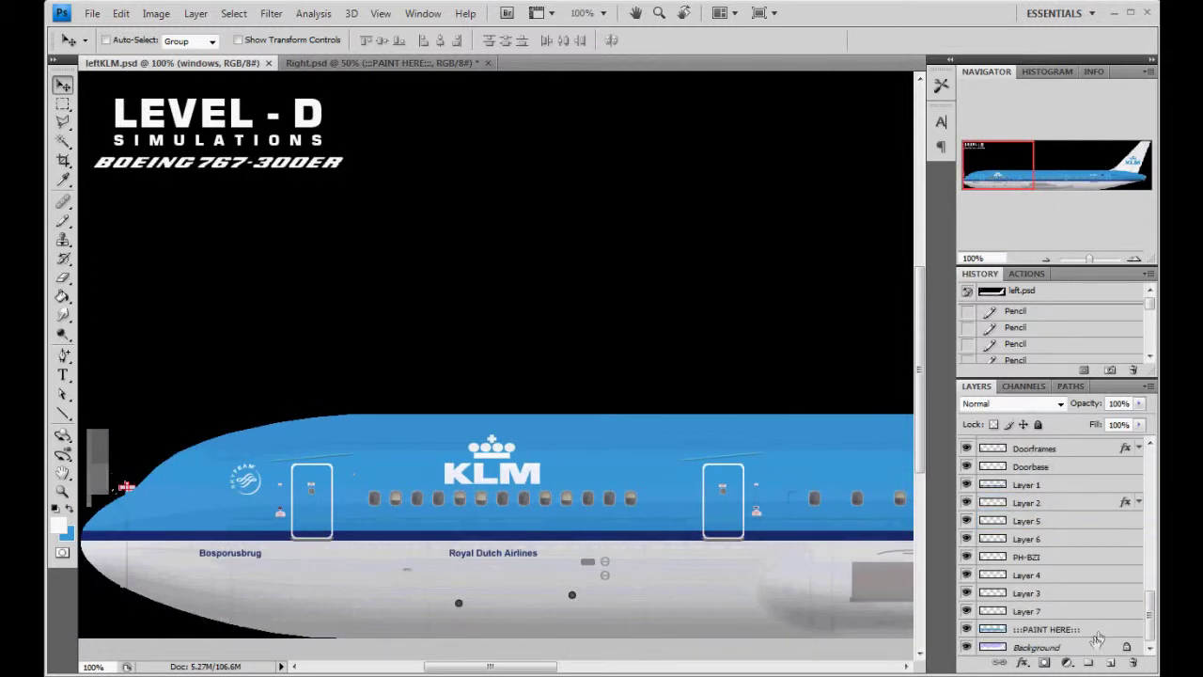
pyautogui.click(1058, 630)
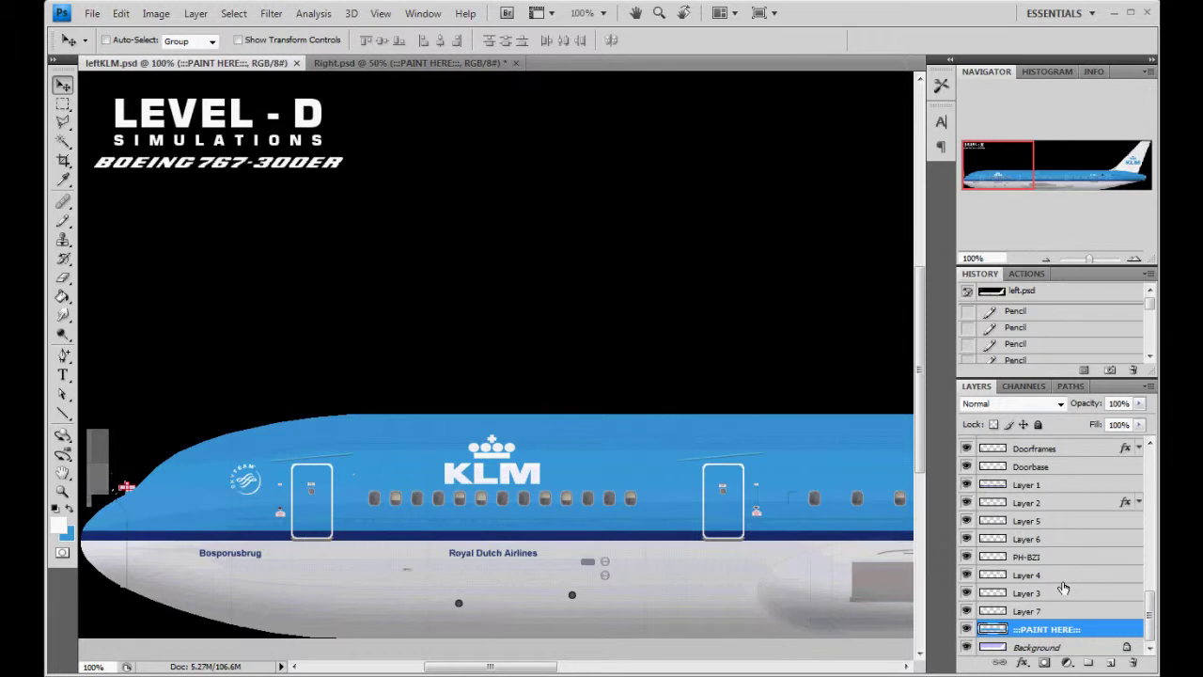
# Briefly hide Layer 4 to check its content, then show it again.
pyautogui.click(967, 575)
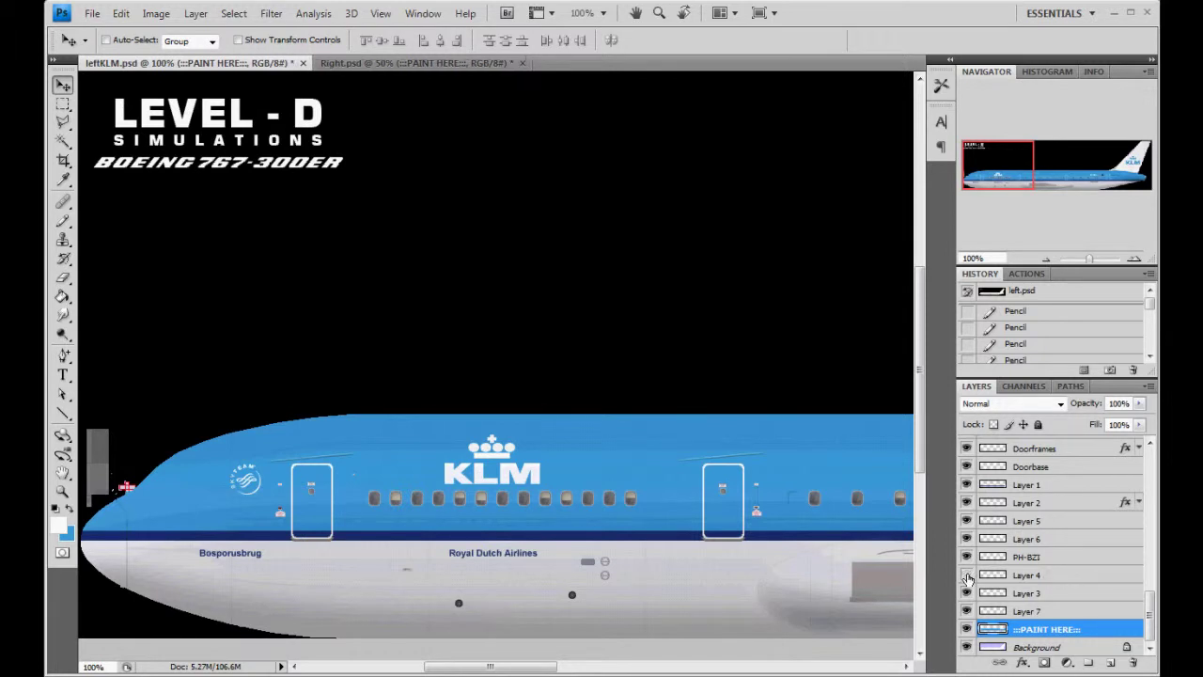
pyautogui.click(967, 575)
pyautogui.click(968, 593)
pyautogui.rightClick(1101, 630)
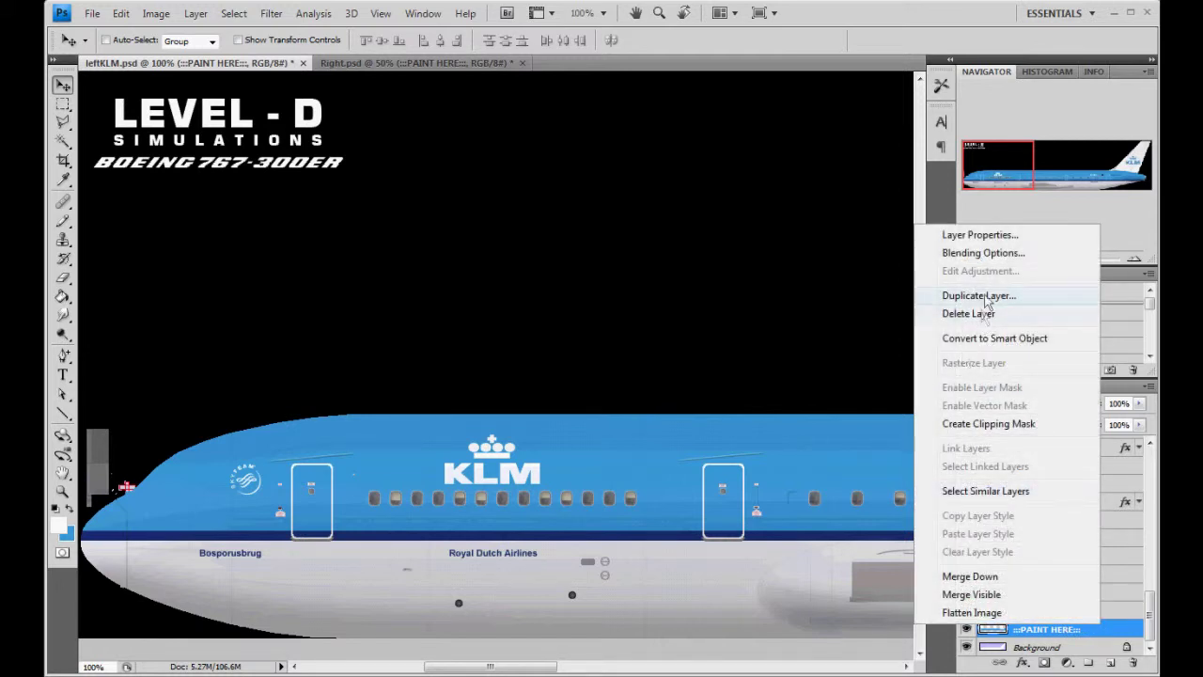
# Duplicate the :::PAINT HERE::: layer into Right.psd and check the copy there.
pyautogui.click(978, 295)
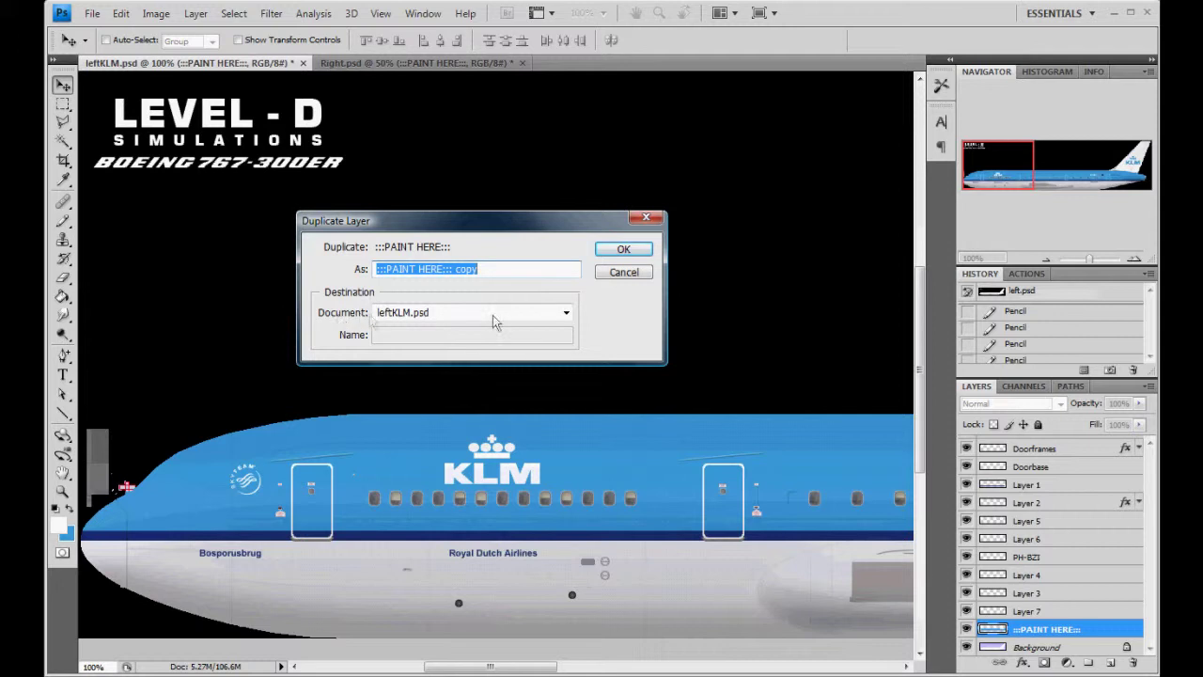
pyautogui.click(567, 314)
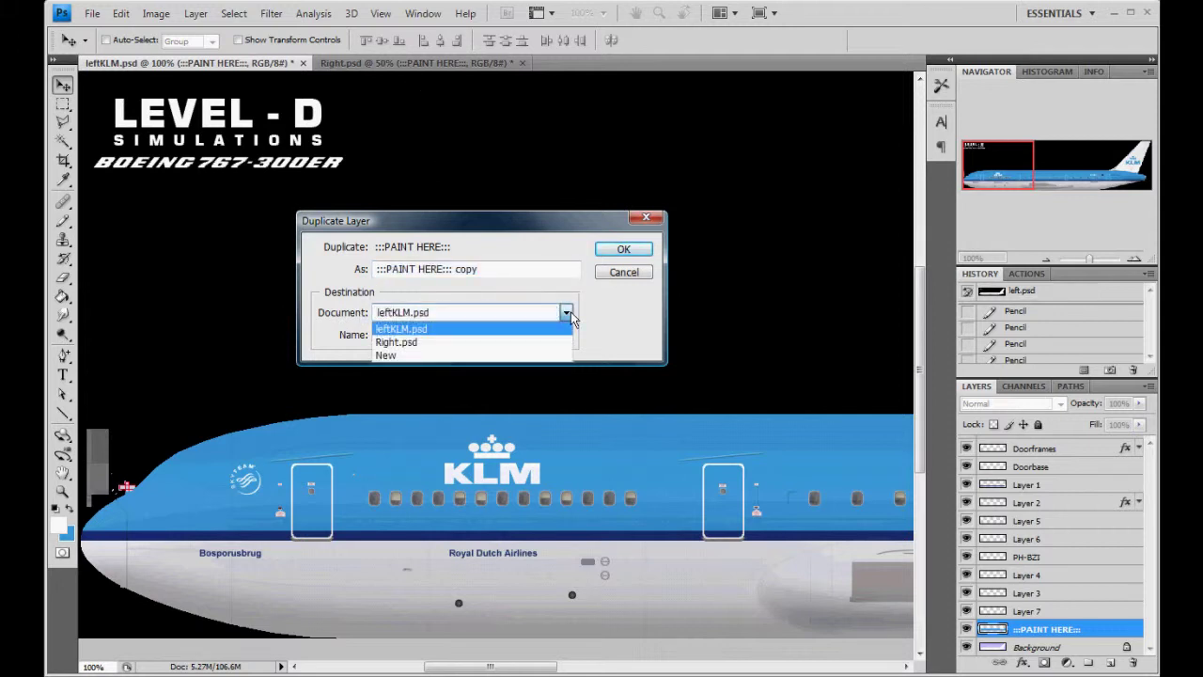
pyautogui.click(405, 344)
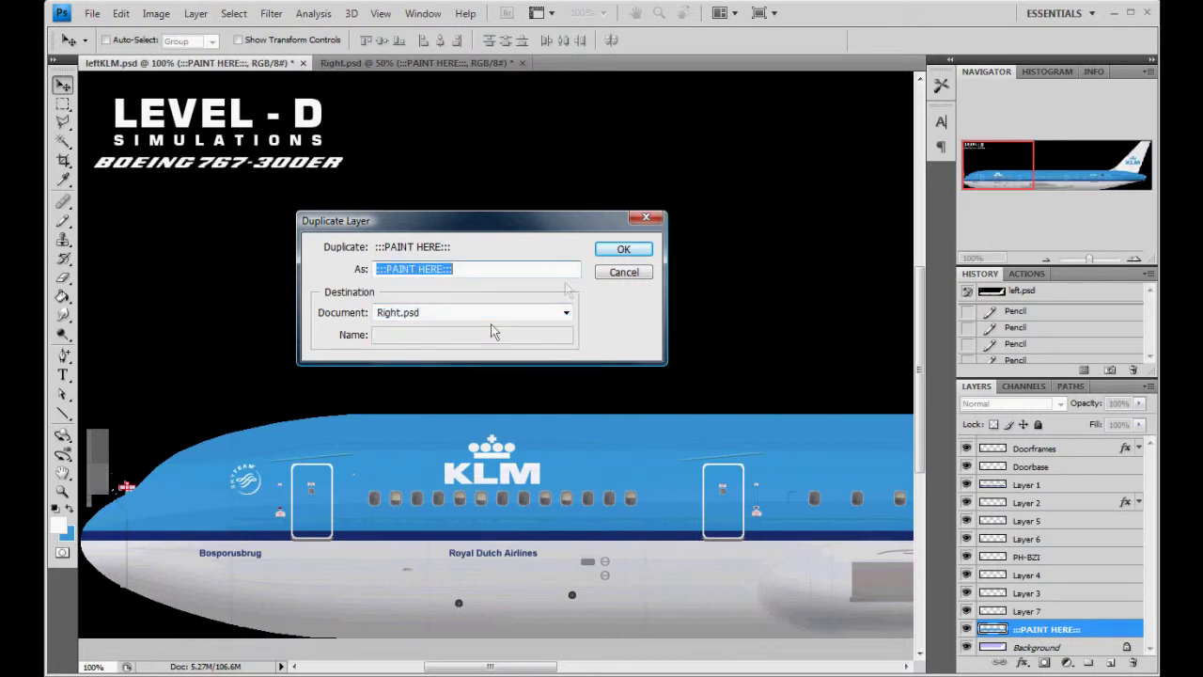
pyautogui.click(623, 250)
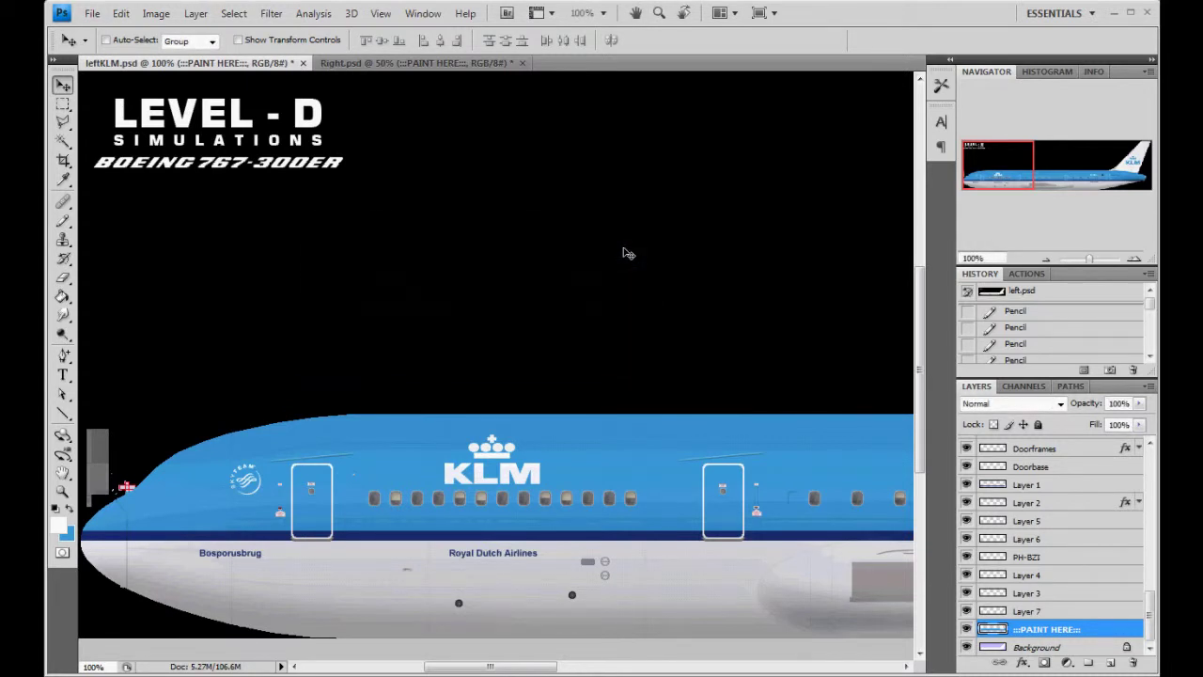
pyautogui.click(457, 62)
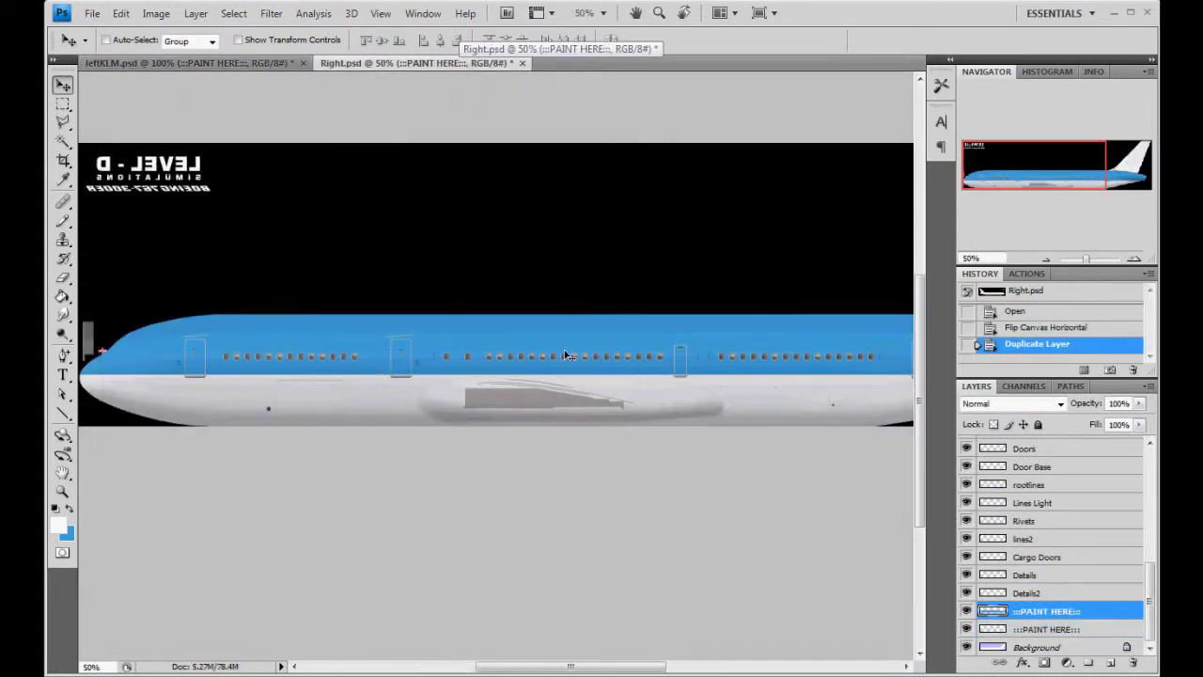
pyautogui.click(235, 63)
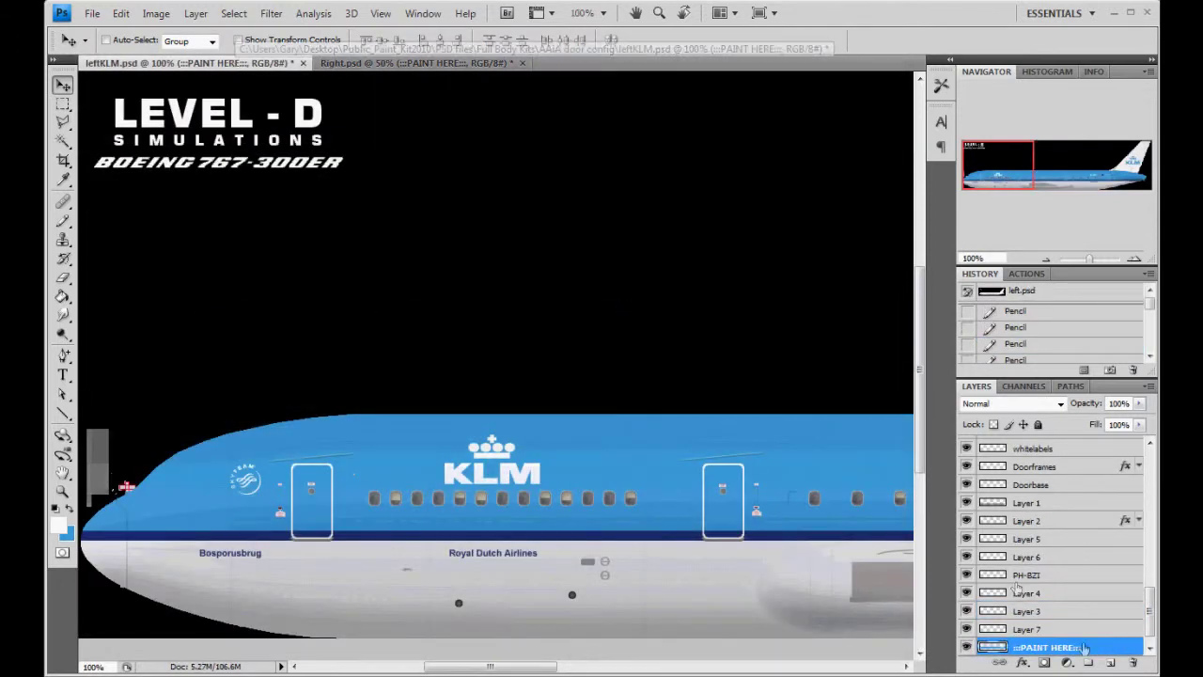
# Duplicate Layer 7 and Layer 3 into Right.psd.
pyautogui.click(1072, 628)
pyautogui.rightClick(1072, 629)
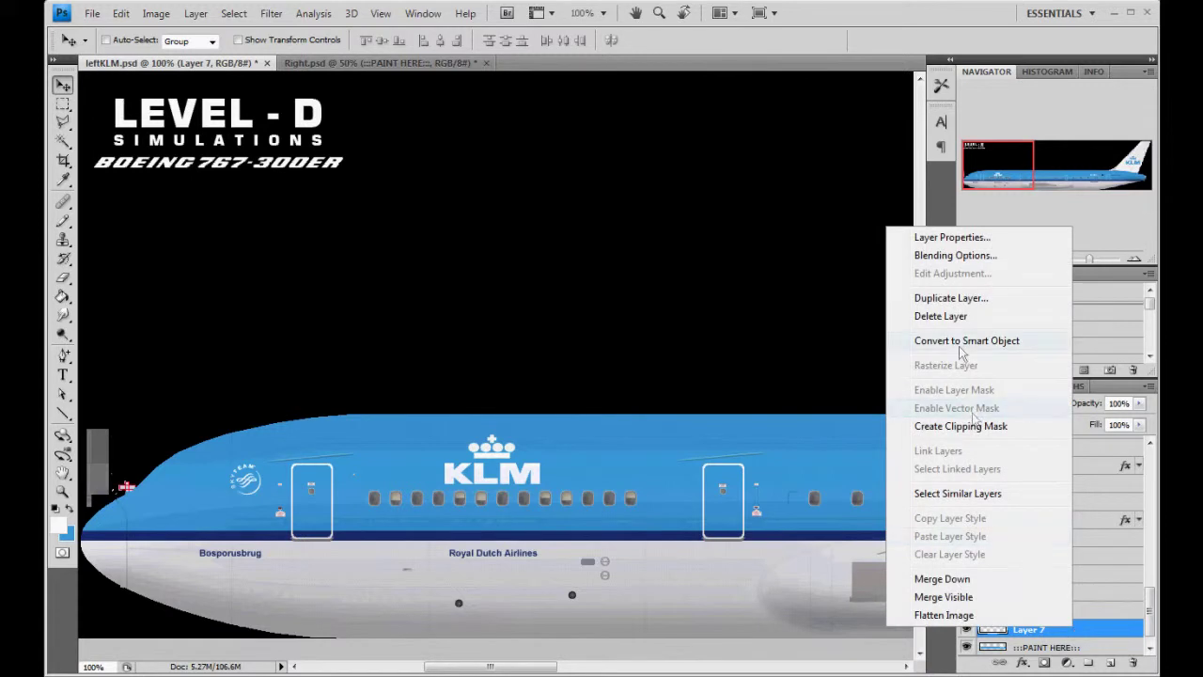
pyautogui.click(950, 298)
pyautogui.click(451, 312)
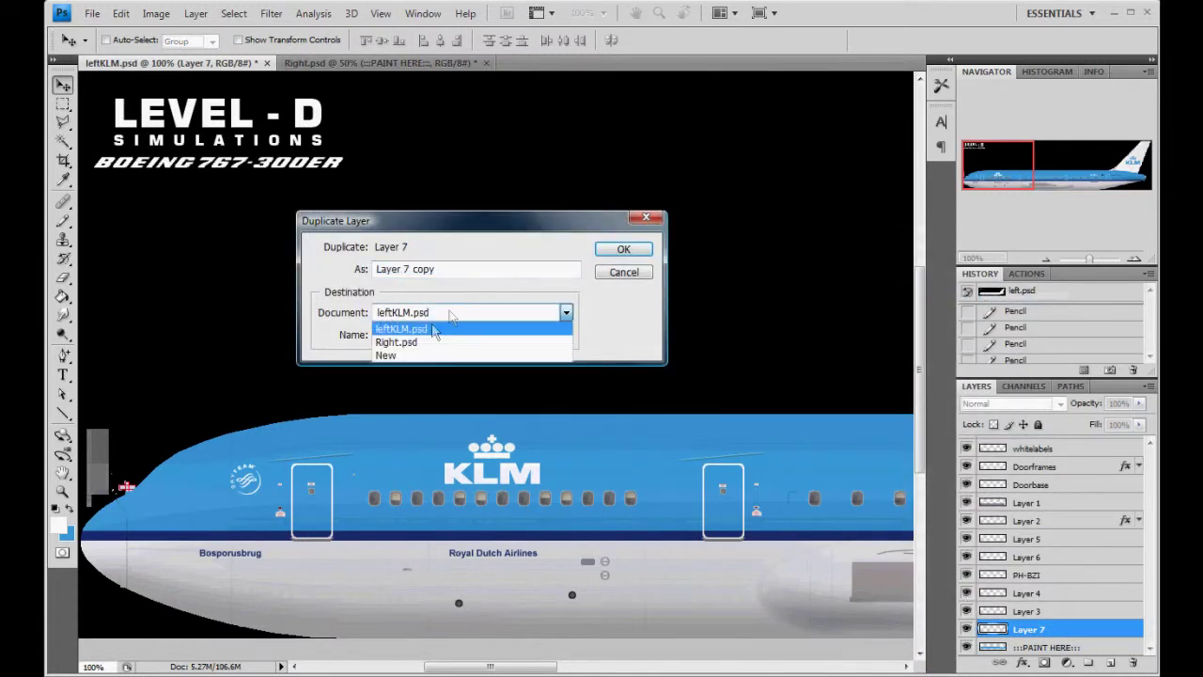
pyautogui.click(414, 342)
pyautogui.click(623, 249)
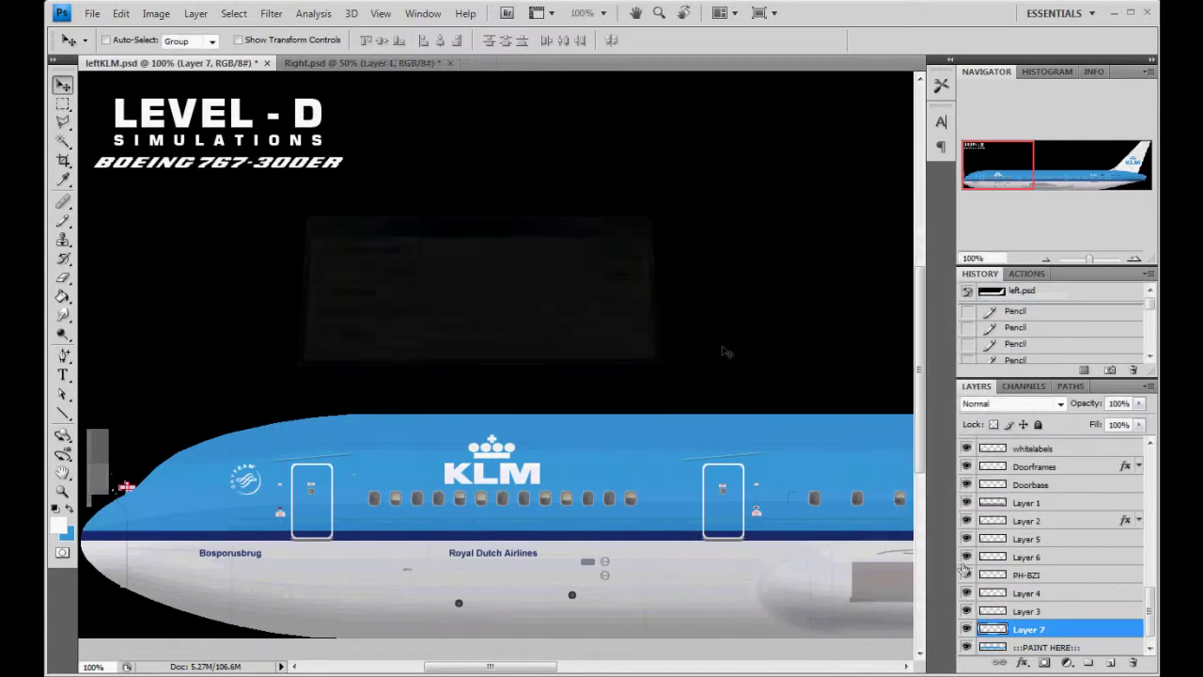
pyautogui.click(1075, 611)
pyautogui.rightClick(1075, 611)
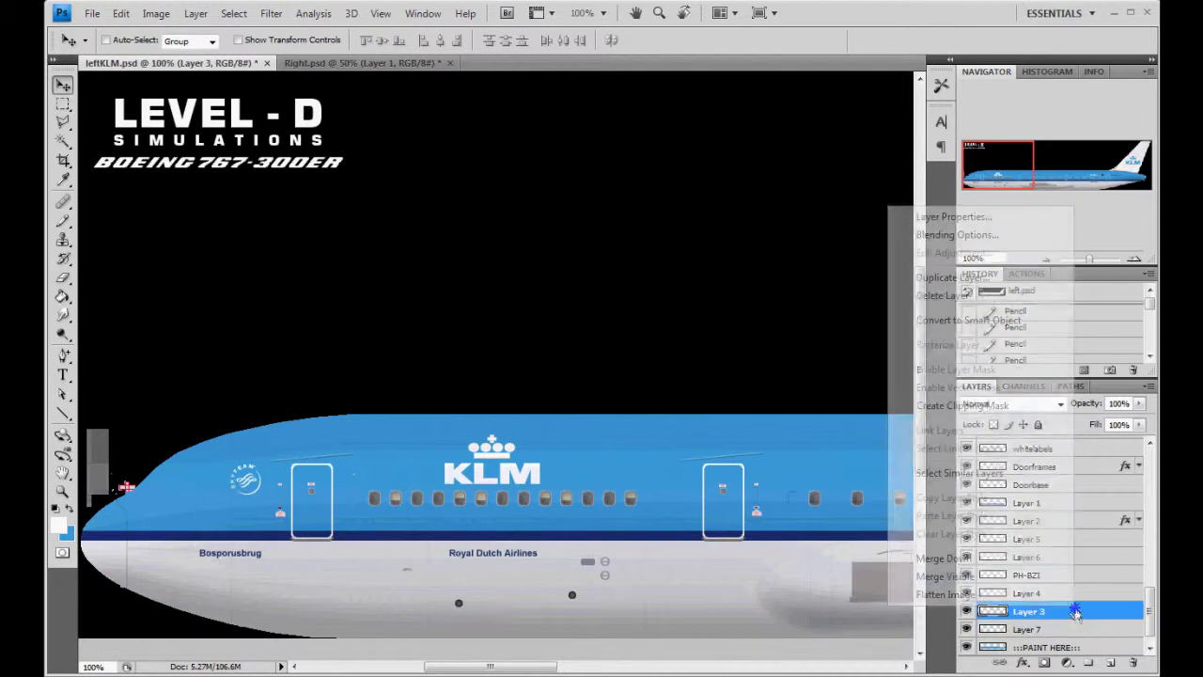
pyautogui.click(953, 278)
pyautogui.click(456, 312)
pyautogui.click(451, 341)
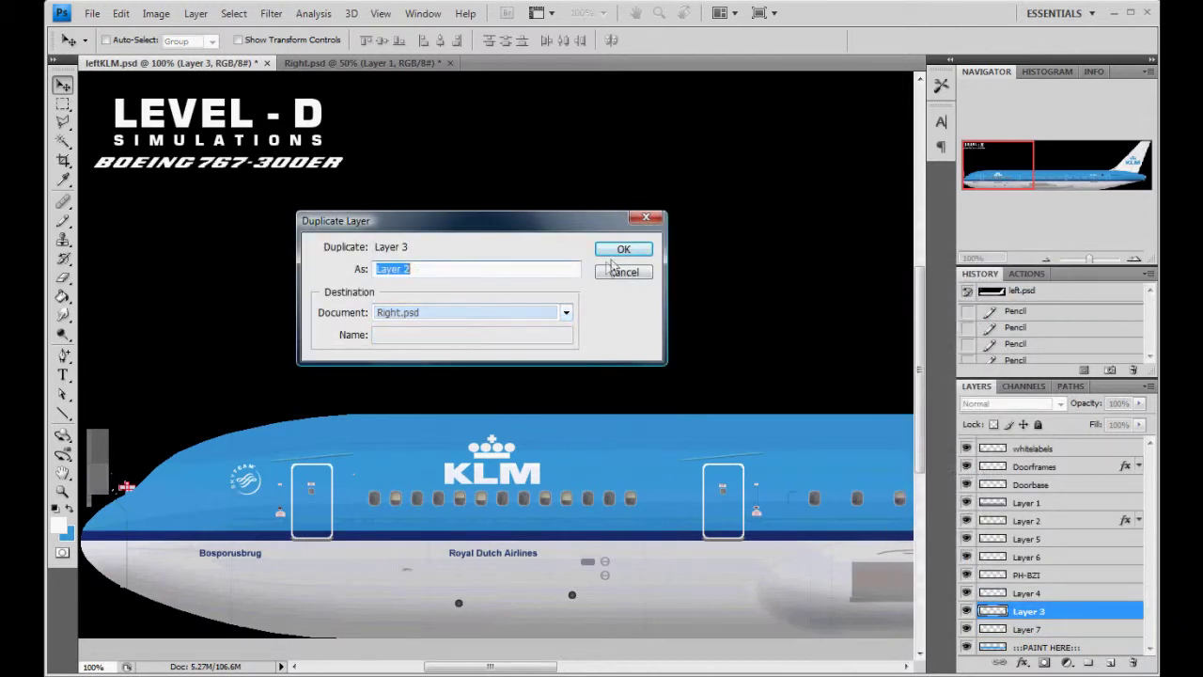
pyautogui.click(623, 249)
# Duplicate Layer 4 and the PH-BZI registration layer into Right.psd.
pyautogui.click(1074, 593)
pyautogui.rightClick(1075, 594)
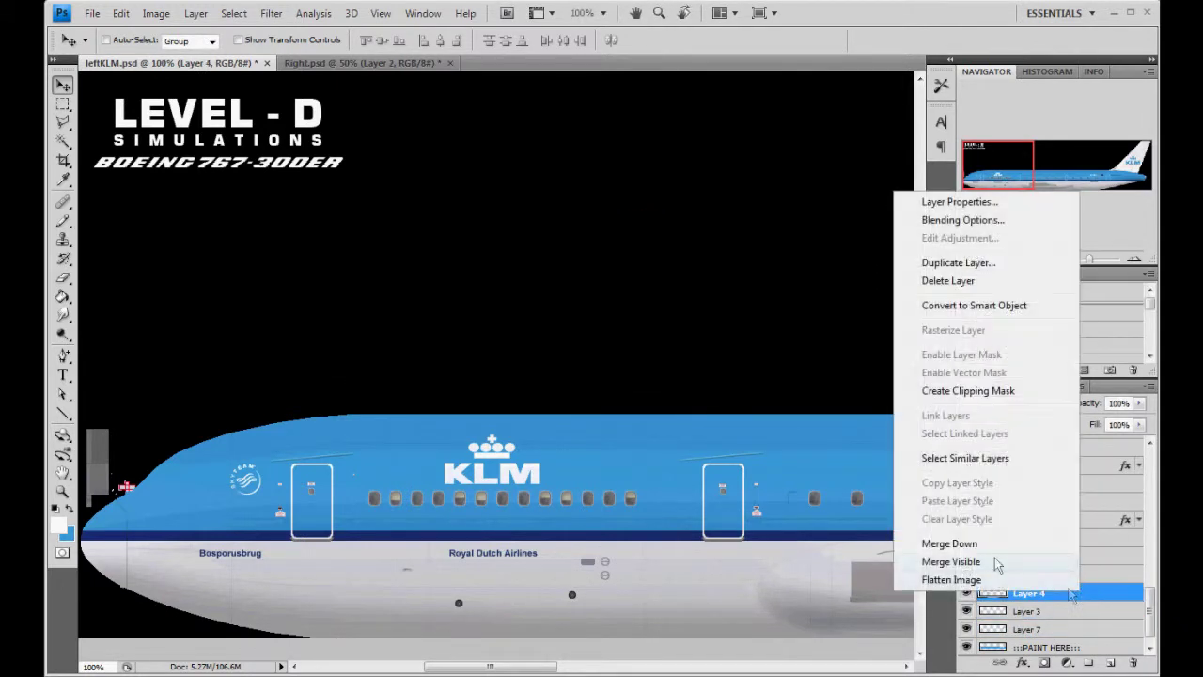
pyautogui.click(949, 263)
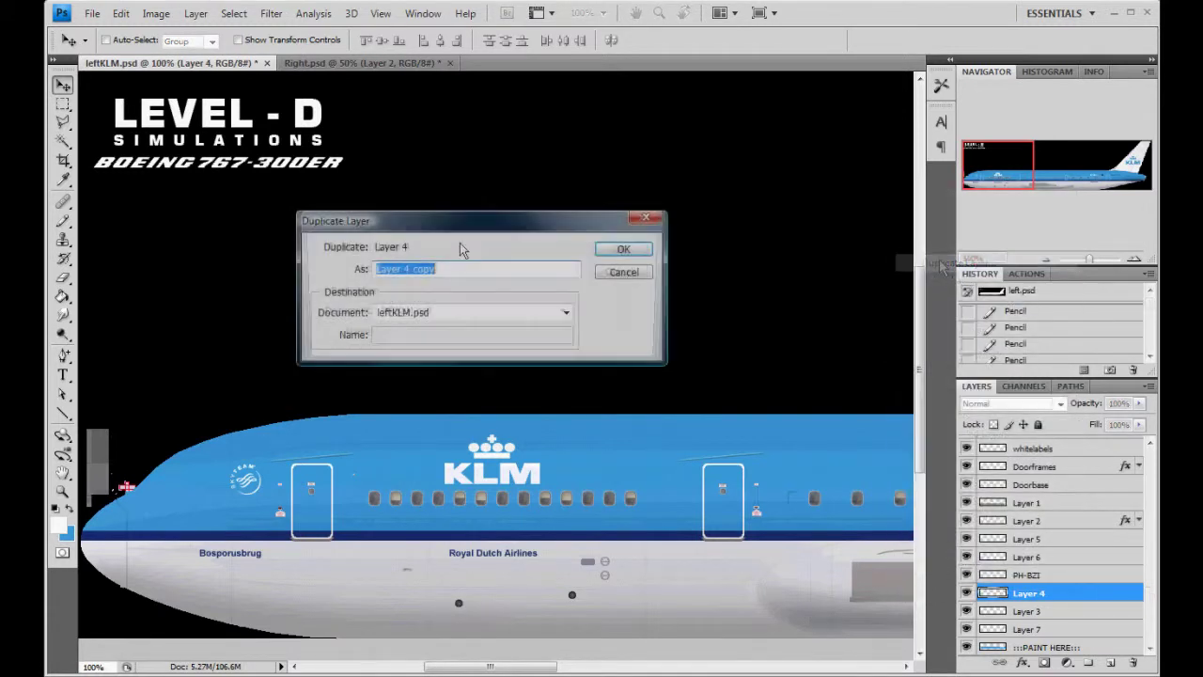
pyautogui.click(430, 314)
pyautogui.click(422, 342)
pyautogui.click(606, 251)
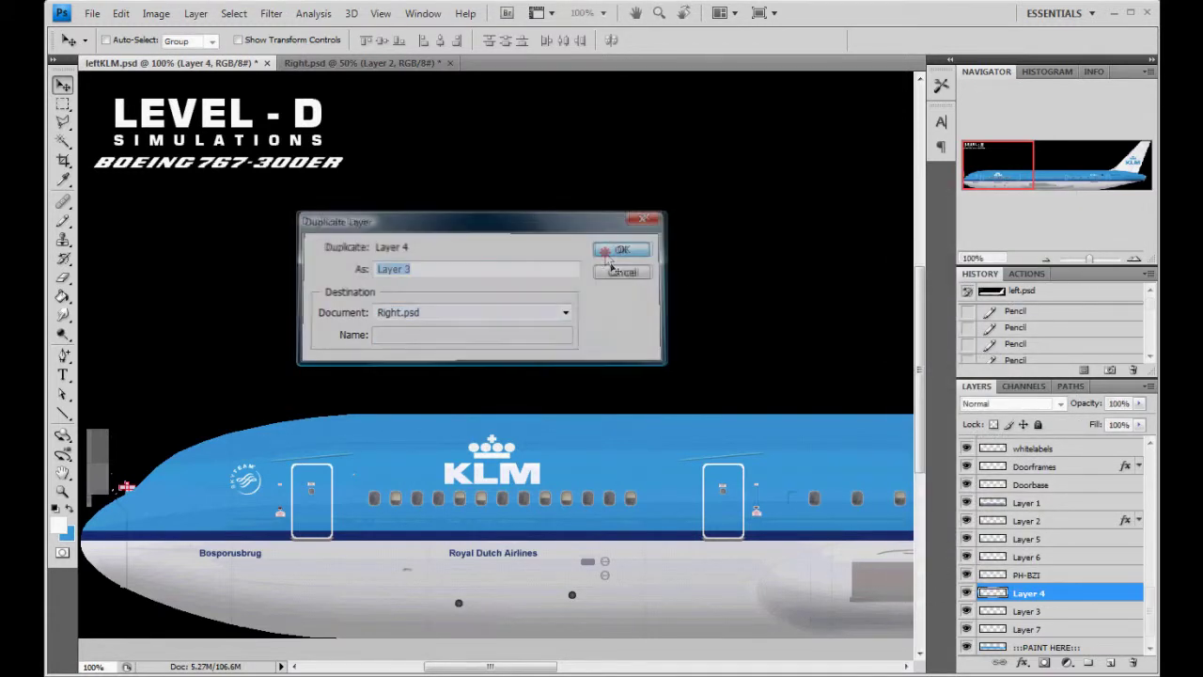
pyautogui.click(1056, 574)
pyautogui.rightClick(1056, 574)
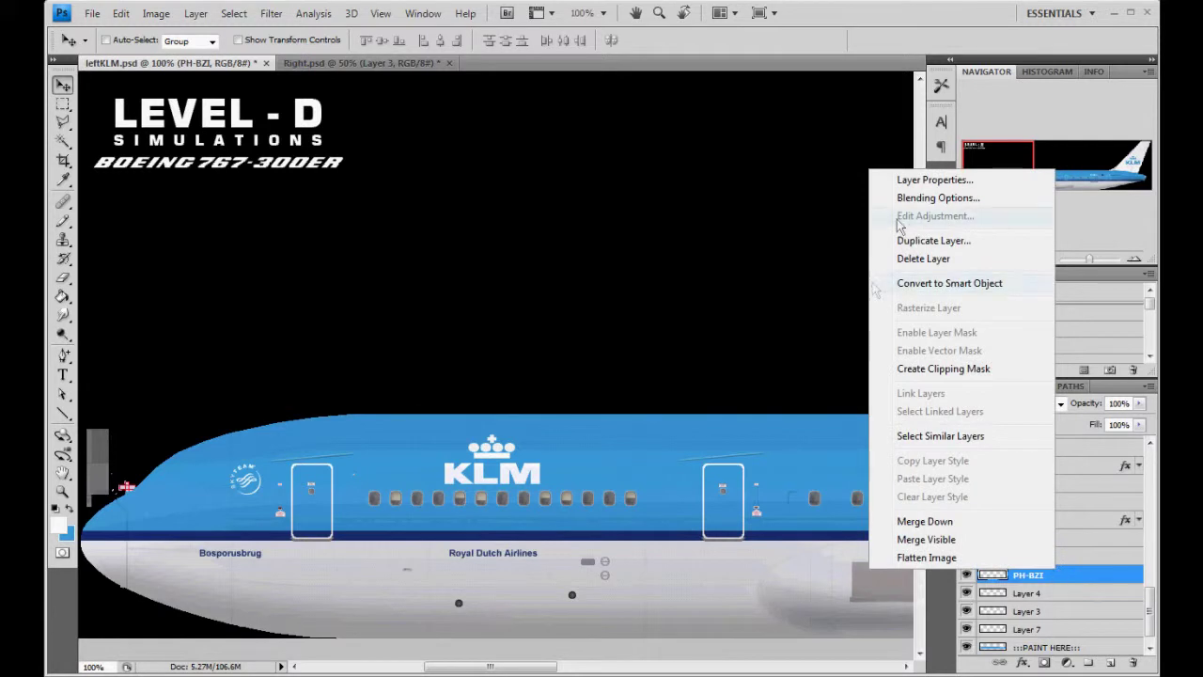
pyautogui.click(927, 242)
pyautogui.click(470, 313)
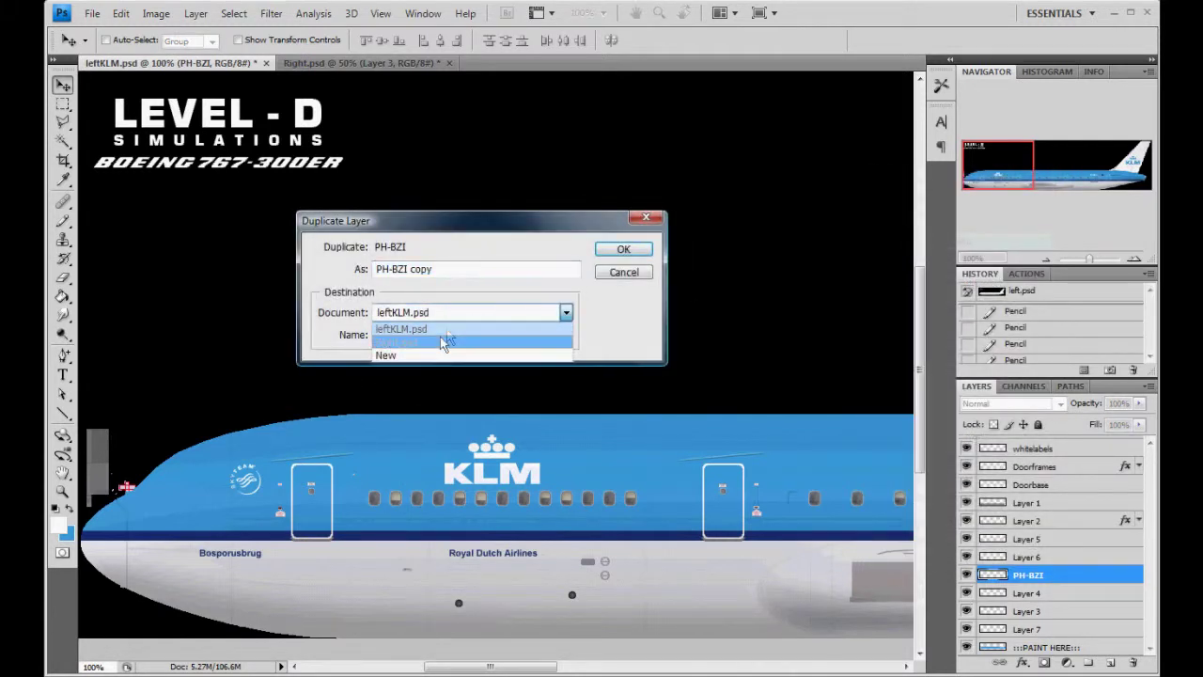
pyautogui.click(446, 343)
pyautogui.click(624, 249)
# Duplicate Layer 6 and Layer 5 into Right.psd.
pyautogui.moveTo(1056, 573); pyautogui.dragTo(1058, 559)
pyautogui.rightClick(1058, 559)
pyautogui.click(930, 226)
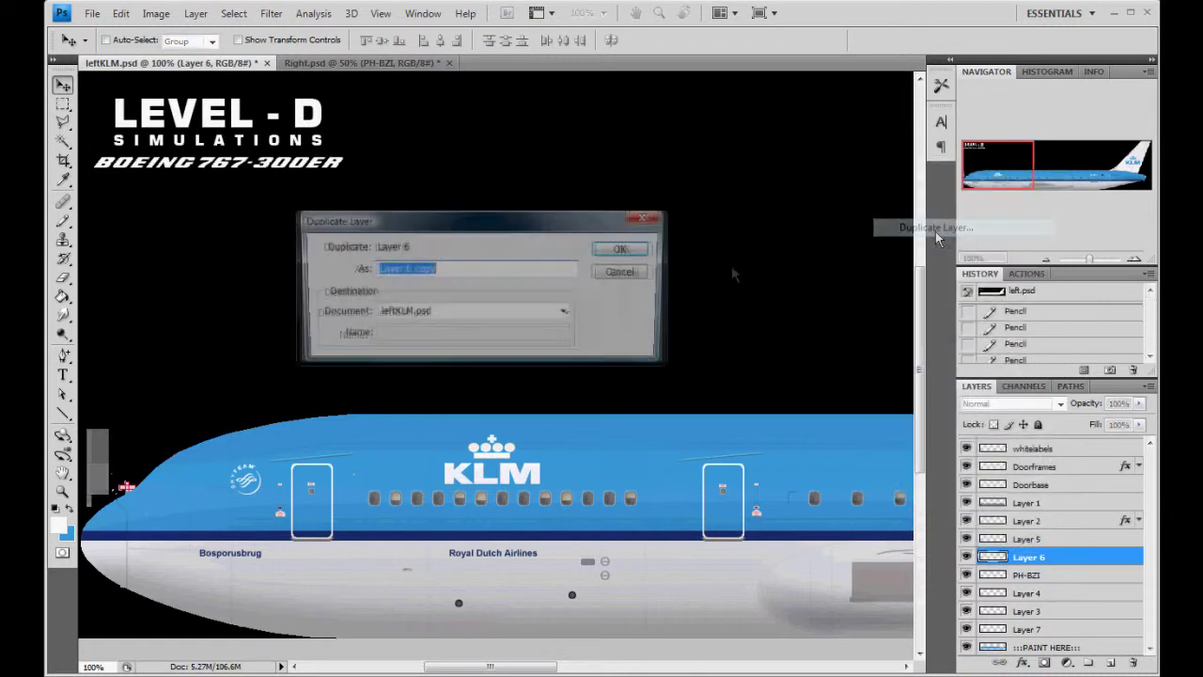
pyautogui.click(502, 312)
pyautogui.click(422, 340)
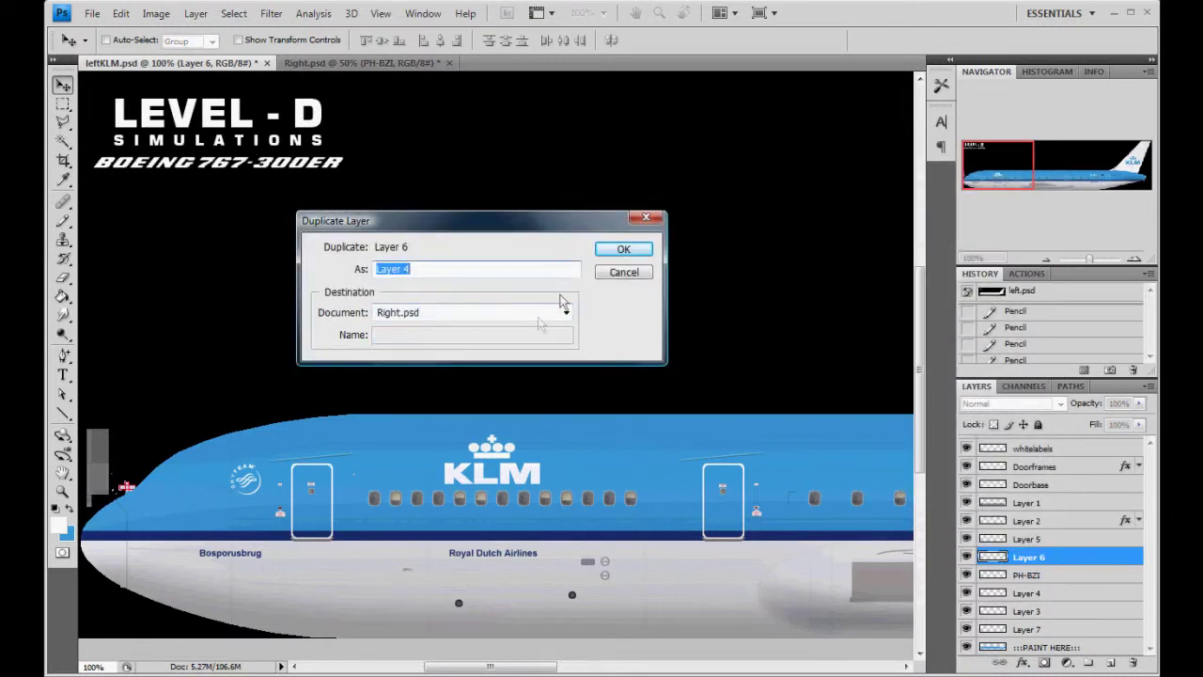
pyautogui.click(623, 249)
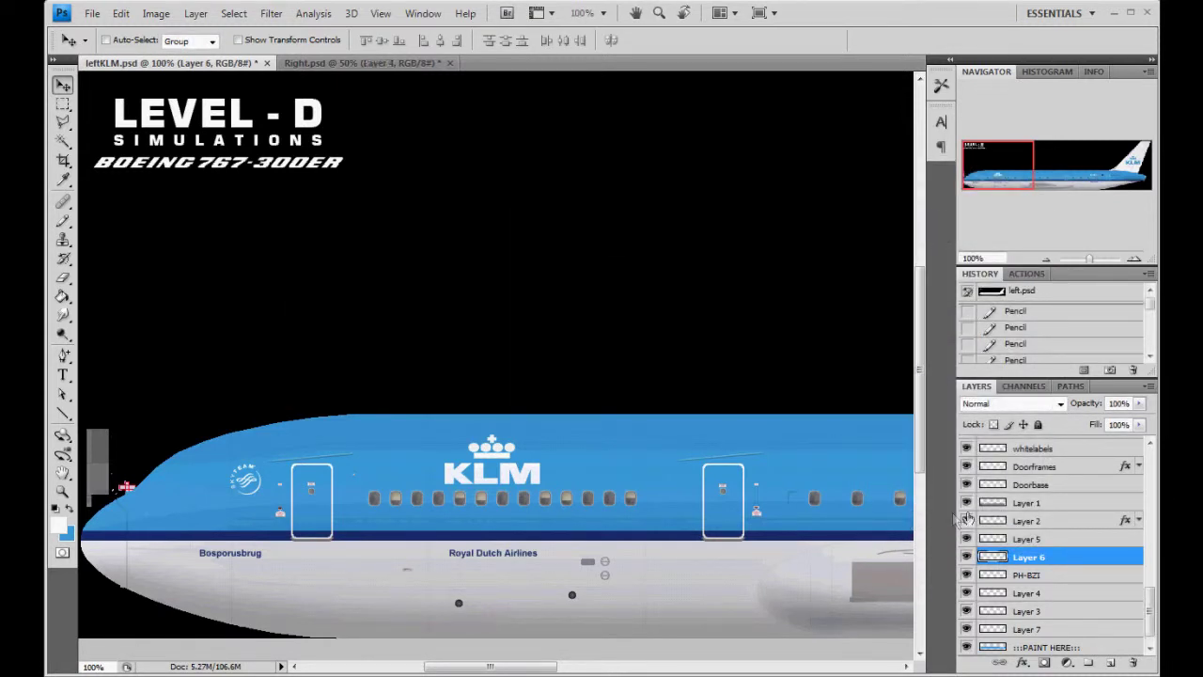
pyautogui.click(1094, 538)
pyautogui.rightClick(1084, 547)
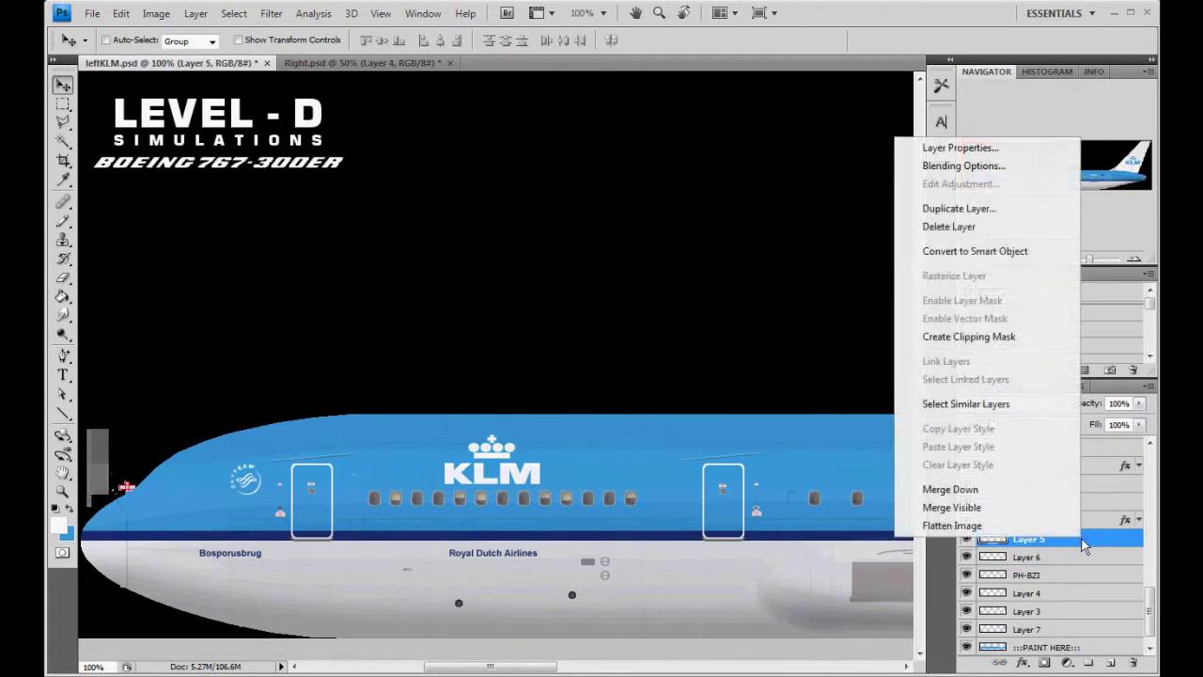
pyautogui.click(975, 207)
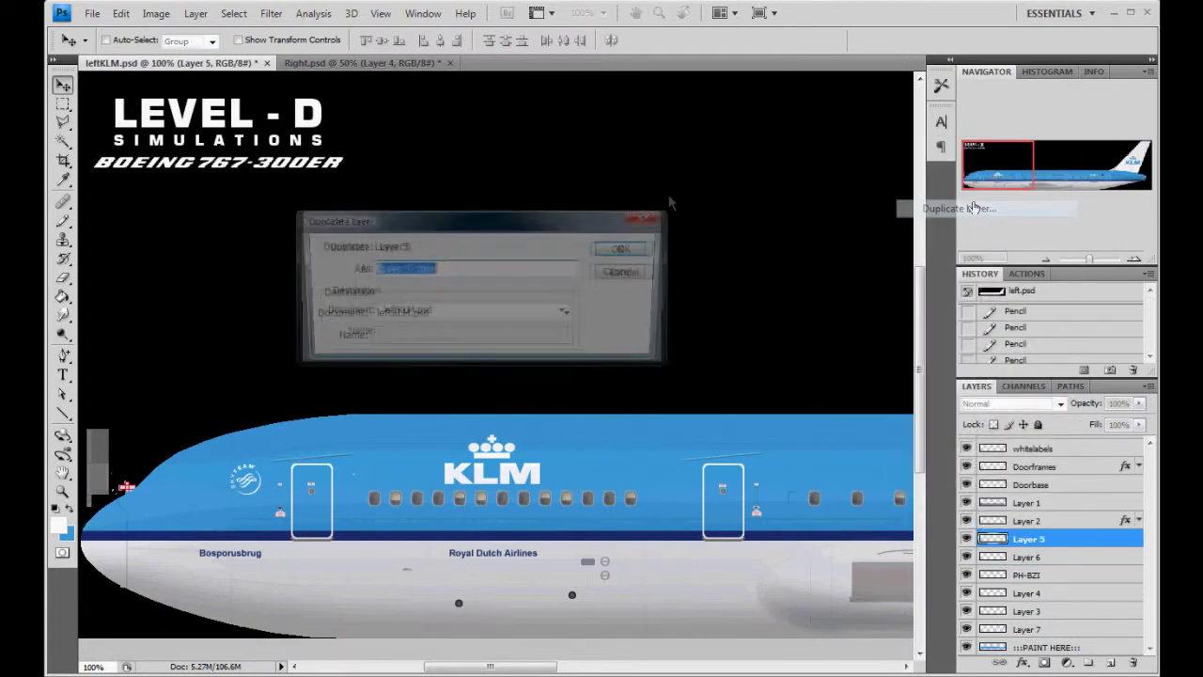
pyautogui.click(470, 312)
pyautogui.click(441, 338)
pyautogui.press('Return')
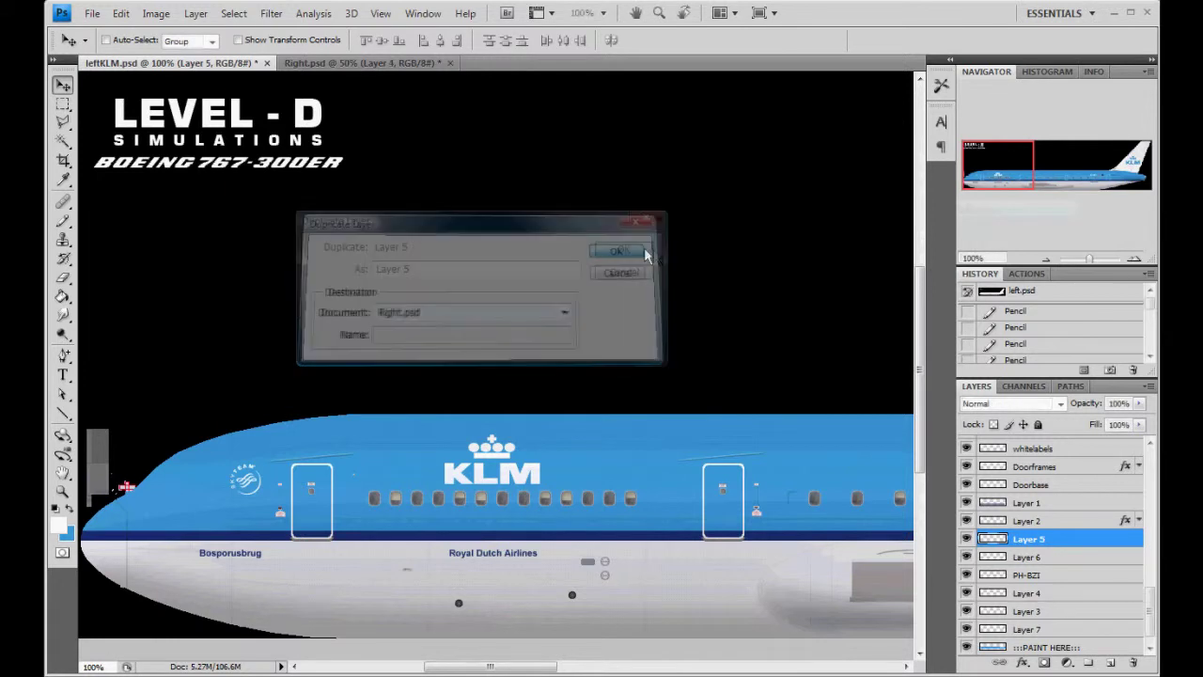
# Duplicate Layer 2 and Layer 1 into Right.psd, then view the copied layers there.
pyautogui.rightClick(1067, 523)
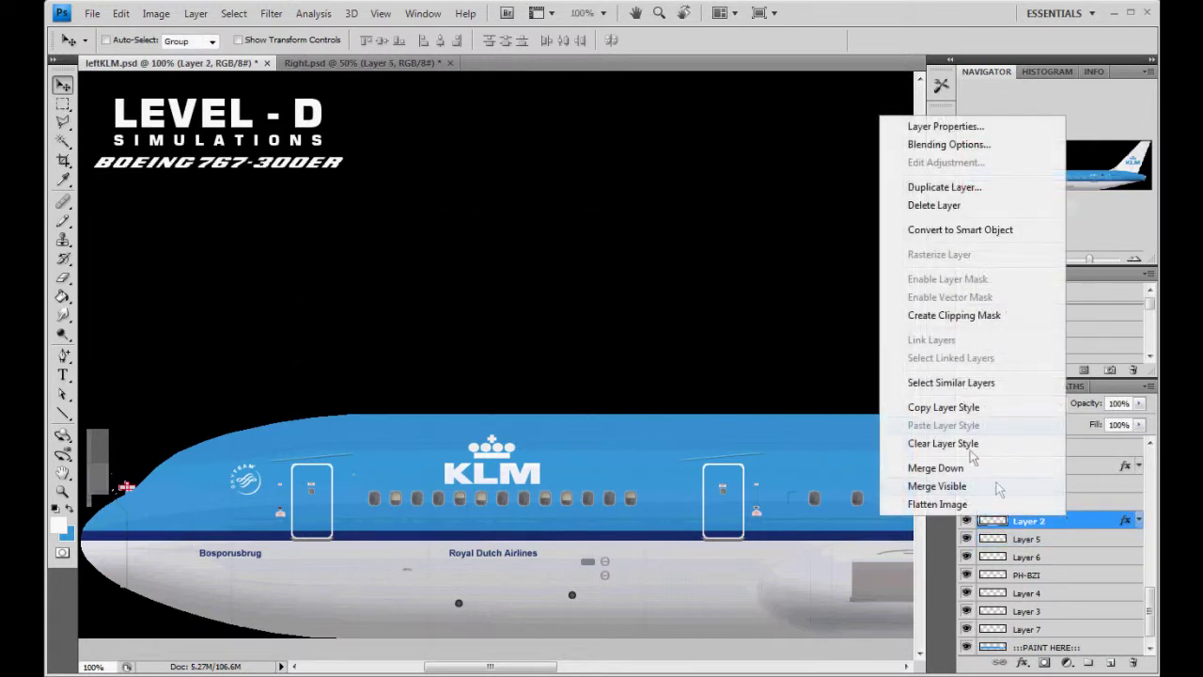
pyautogui.click(968, 187)
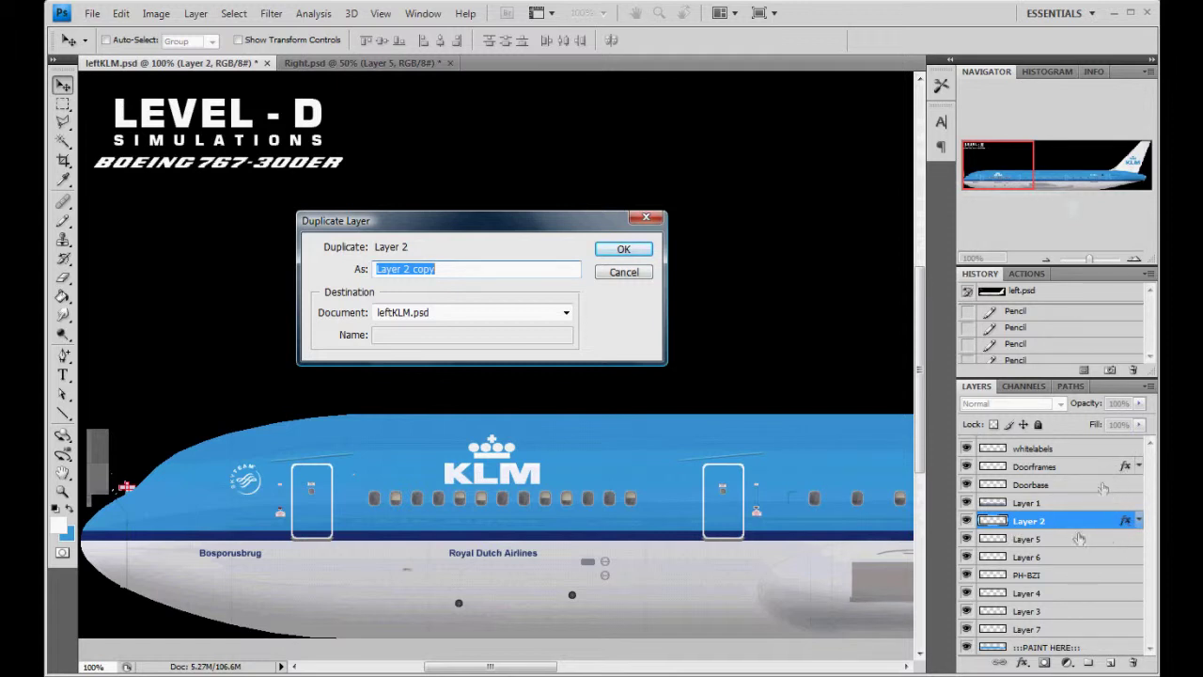
pyautogui.click(477, 314)
pyautogui.click(442, 332)
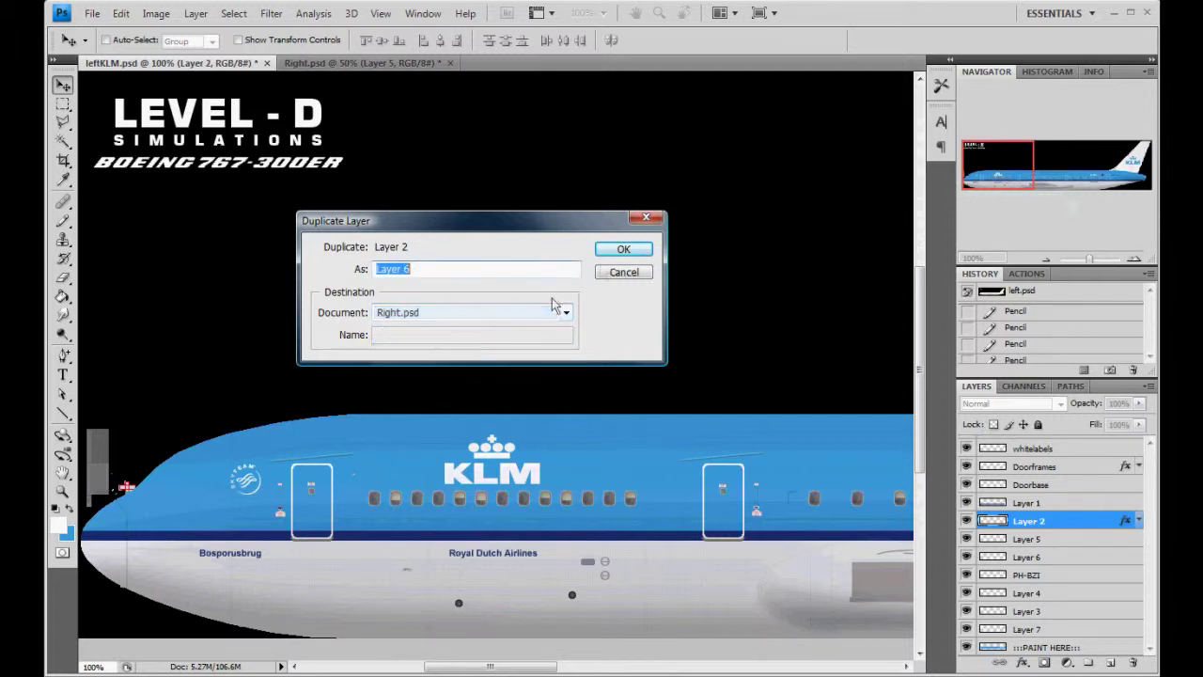
pyautogui.click(620, 250)
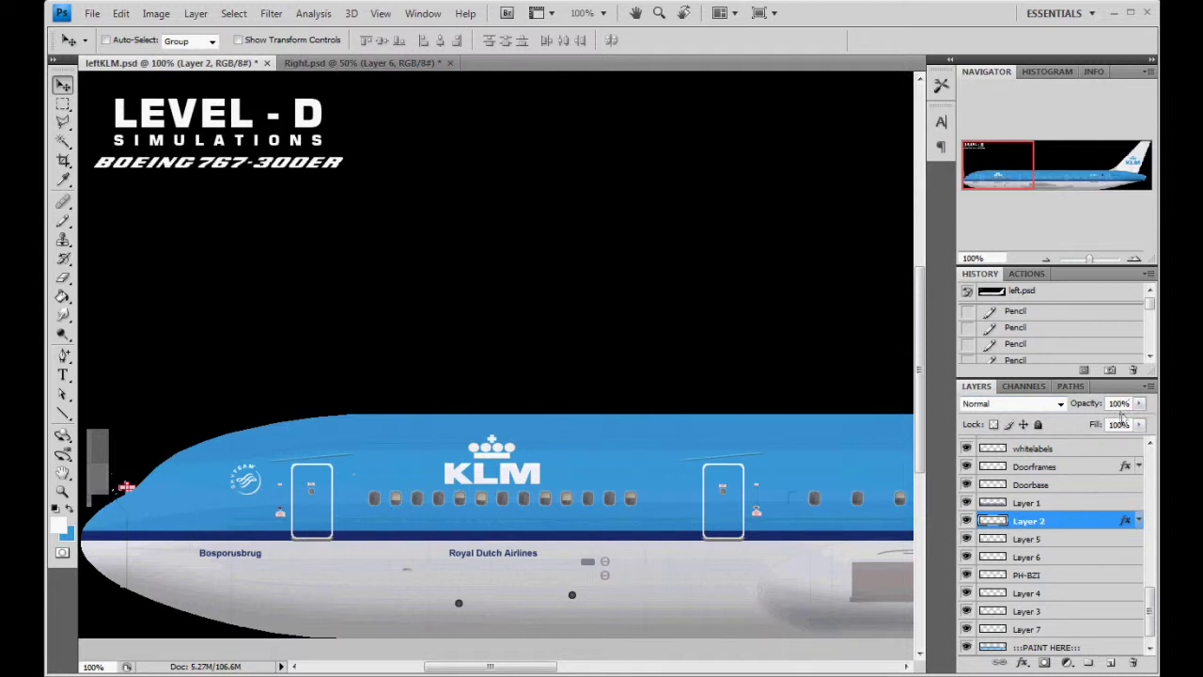
pyautogui.click(1071, 503)
pyautogui.rightClick(1072, 503)
pyautogui.click(981, 179)
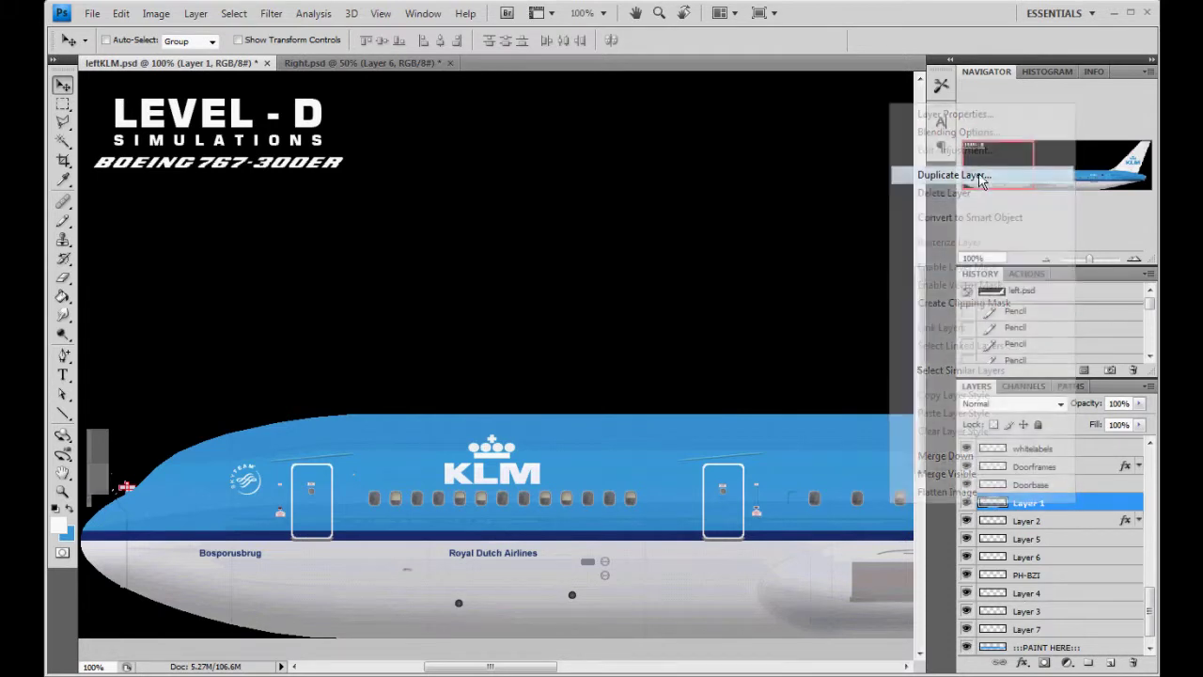
pyautogui.click(486, 313)
pyautogui.click(463, 340)
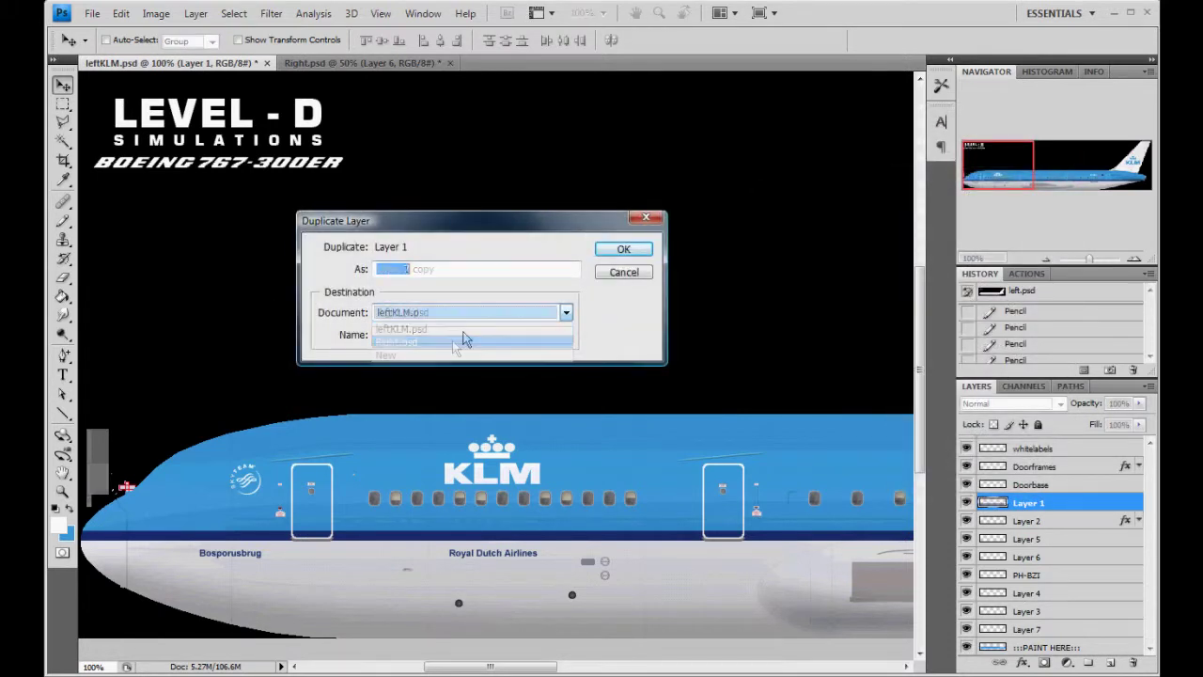
pyautogui.click(624, 249)
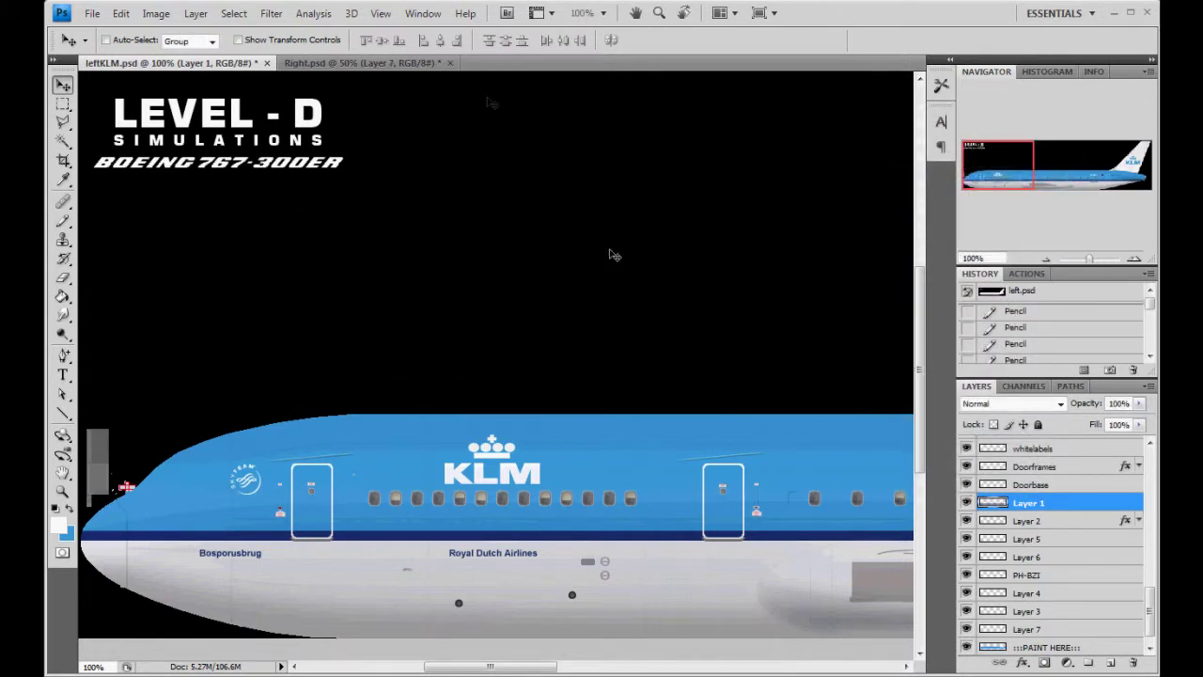
pyautogui.click(378, 63)
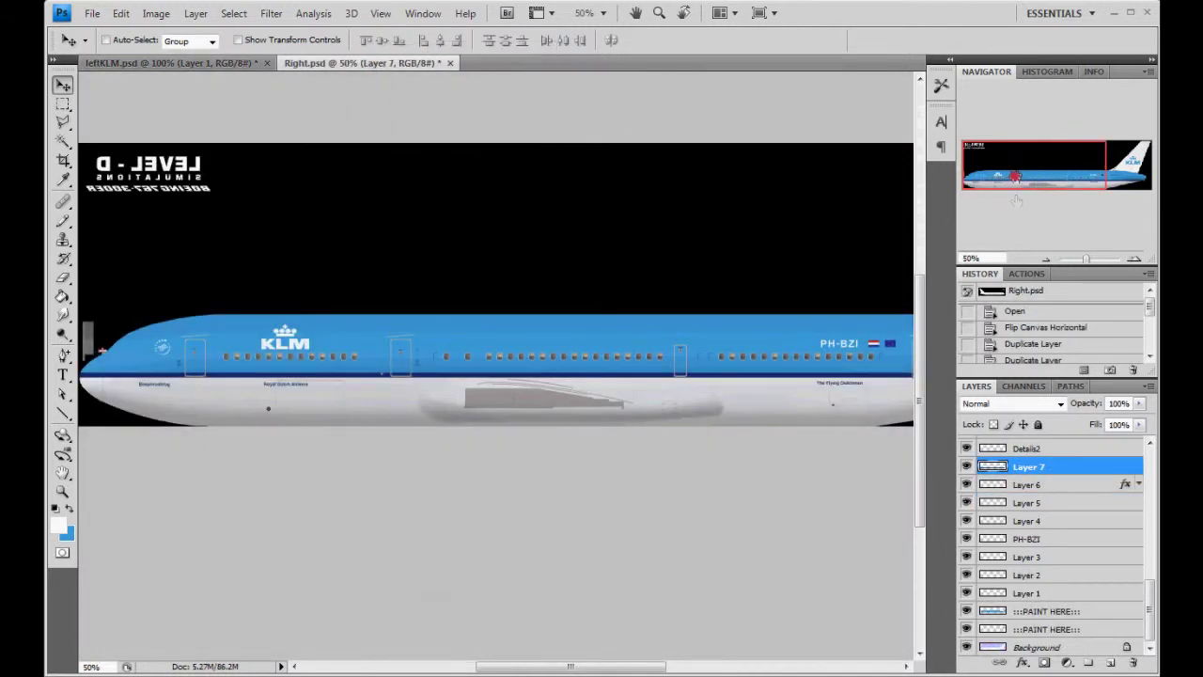
# Pan along Right.psd's flipped fuselage, tail to nose, to inspect the copied KLM livery.
pyautogui.moveTo(1016, 179); pyautogui.dragTo(1088, 172)
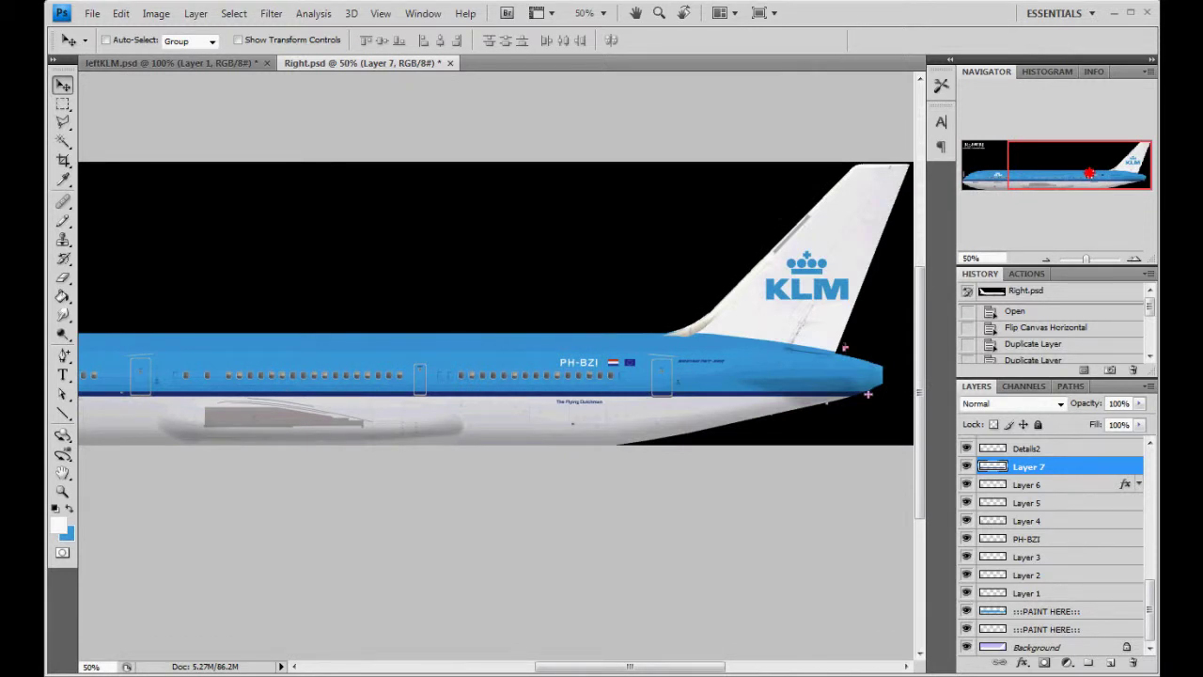
pyautogui.moveTo(868, 393); pyautogui.dragTo(867, 389)
pyautogui.moveTo(1072, 174); pyautogui.dragTo(1012, 174)
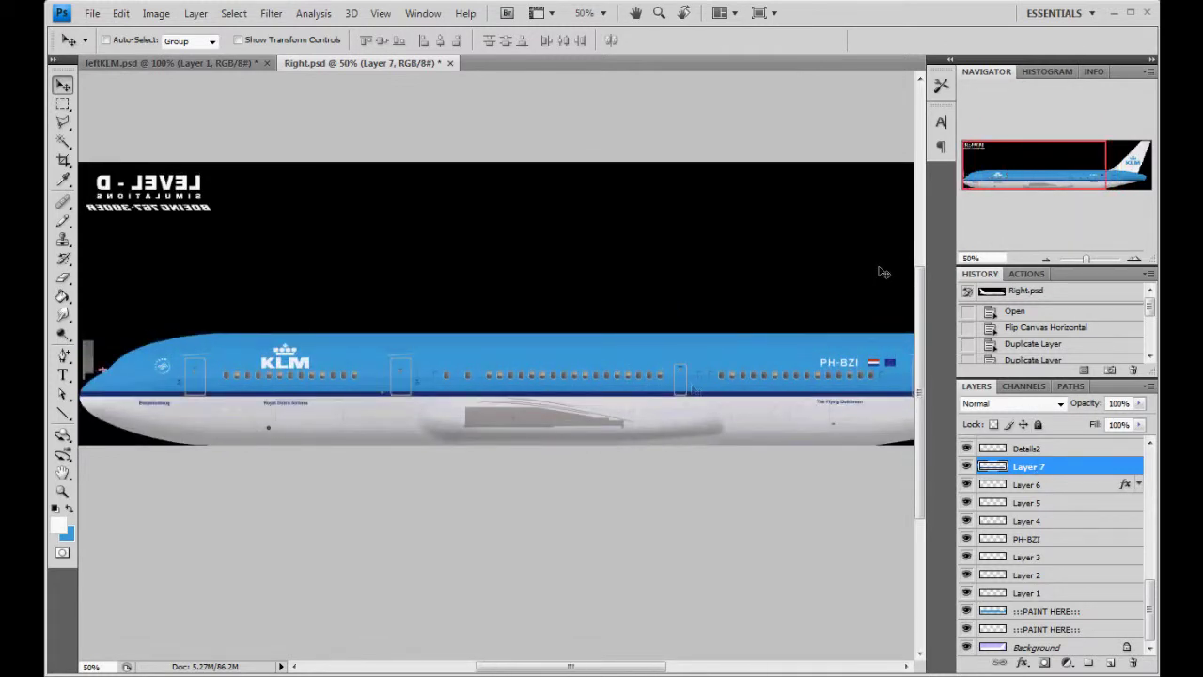
pyautogui.moveTo(1001, 163)
pyautogui.mouseDown()
pyautogui.moveTo(1031, 167)
pyautogui.moveTo(995, 157)
pyautogui.mouseUp()
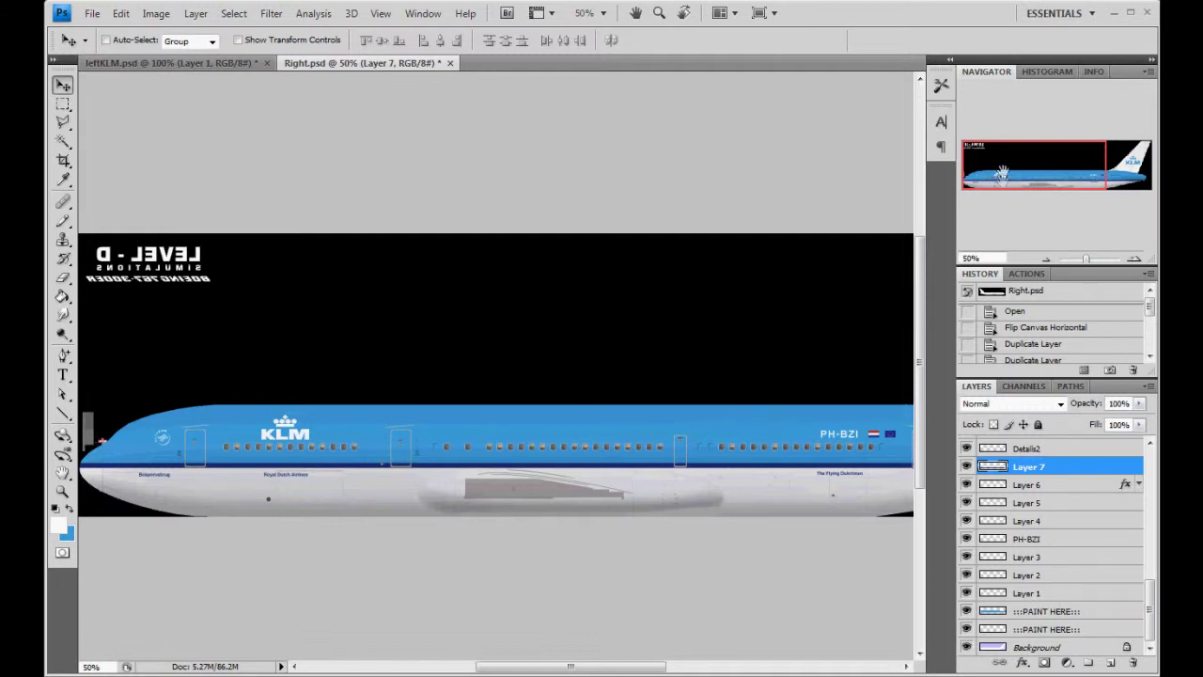
pyautogui.moveTo(1003, 172)
pyautogui.mouseDown()
pyautogui.moveTo(1048, 174)
pyautogui.moveTo(1016, 172)
pyautogui.mouseUp()
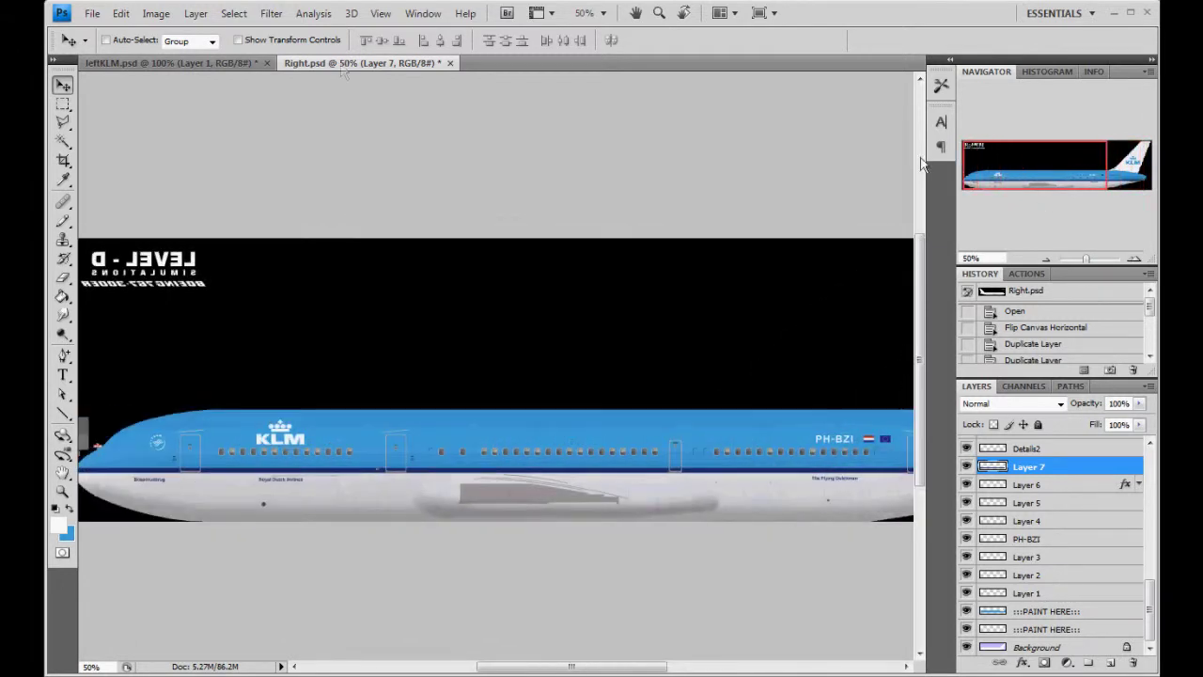
pyautogui.click(194, 63)
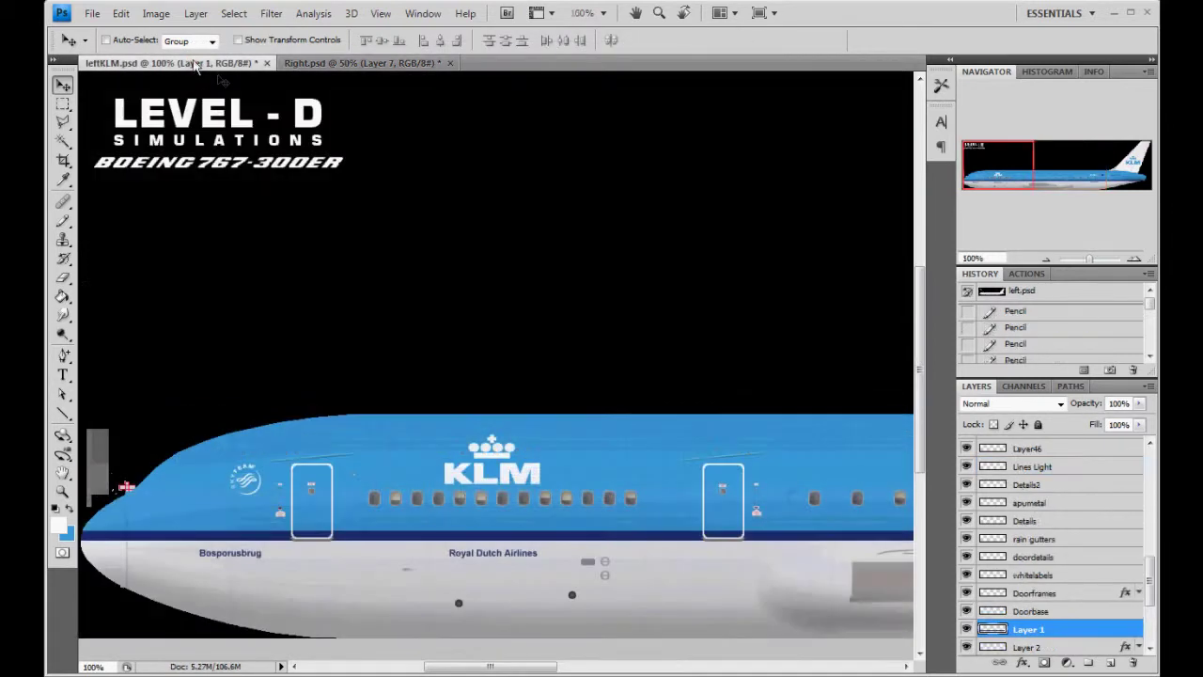
pyautogui.click(322, 63)
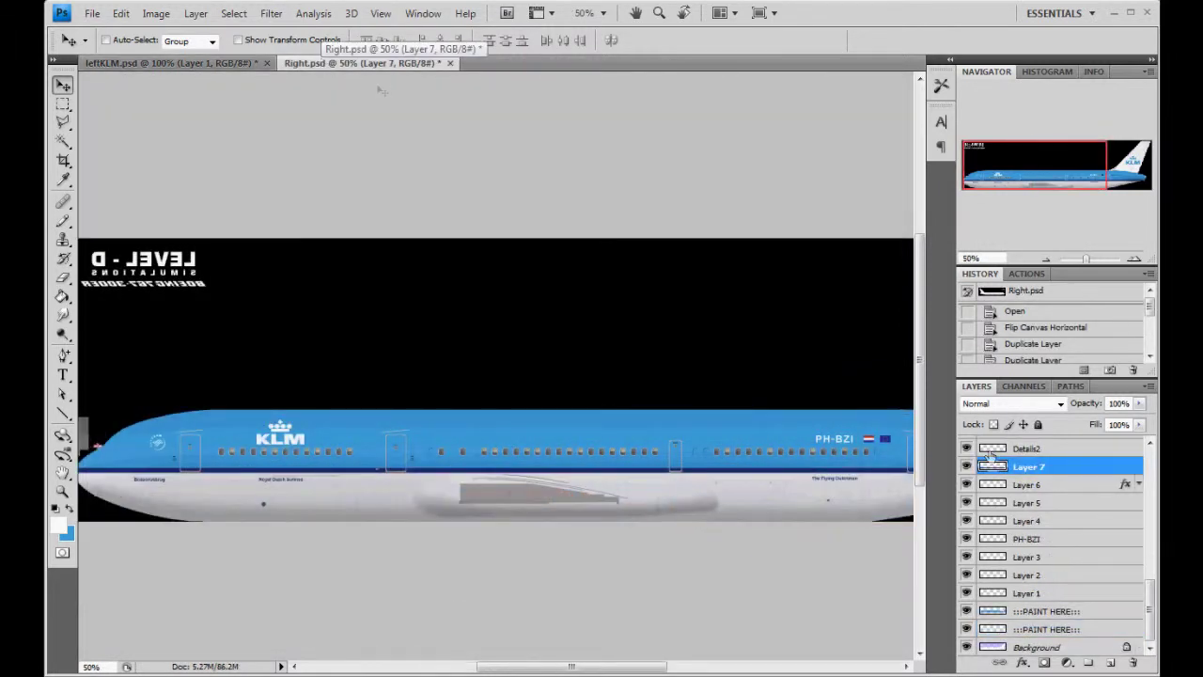
pyautogui.scroll(3, 1072, 526)
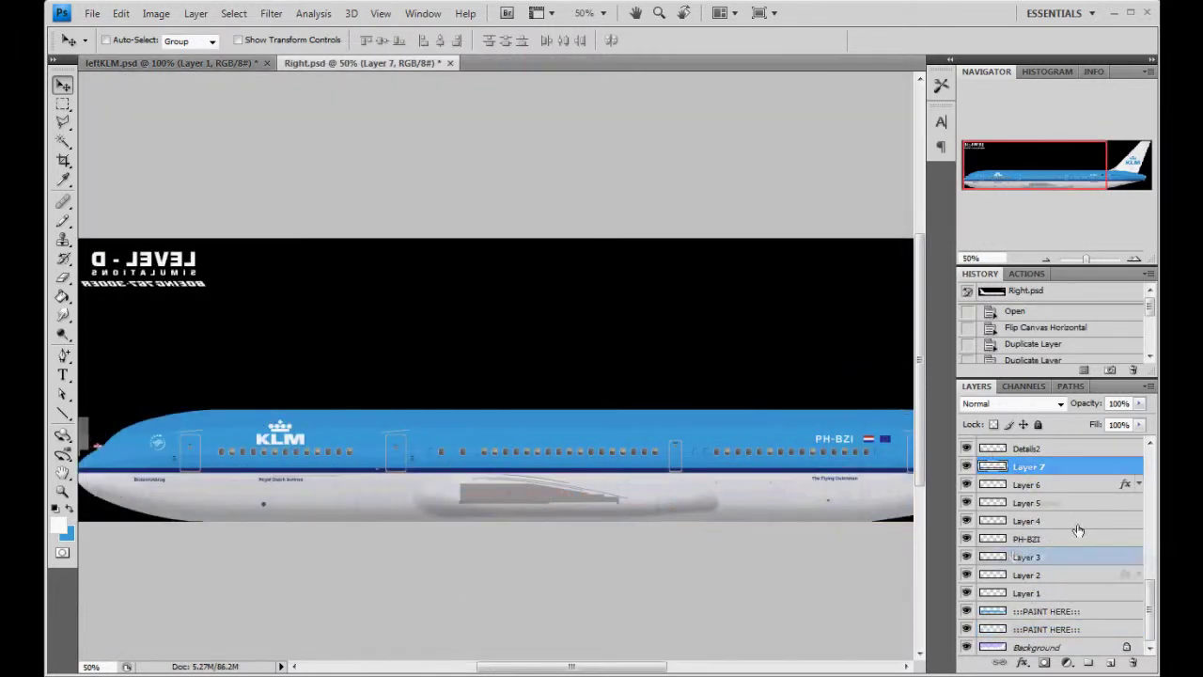
pyautogui.click(184, 63)
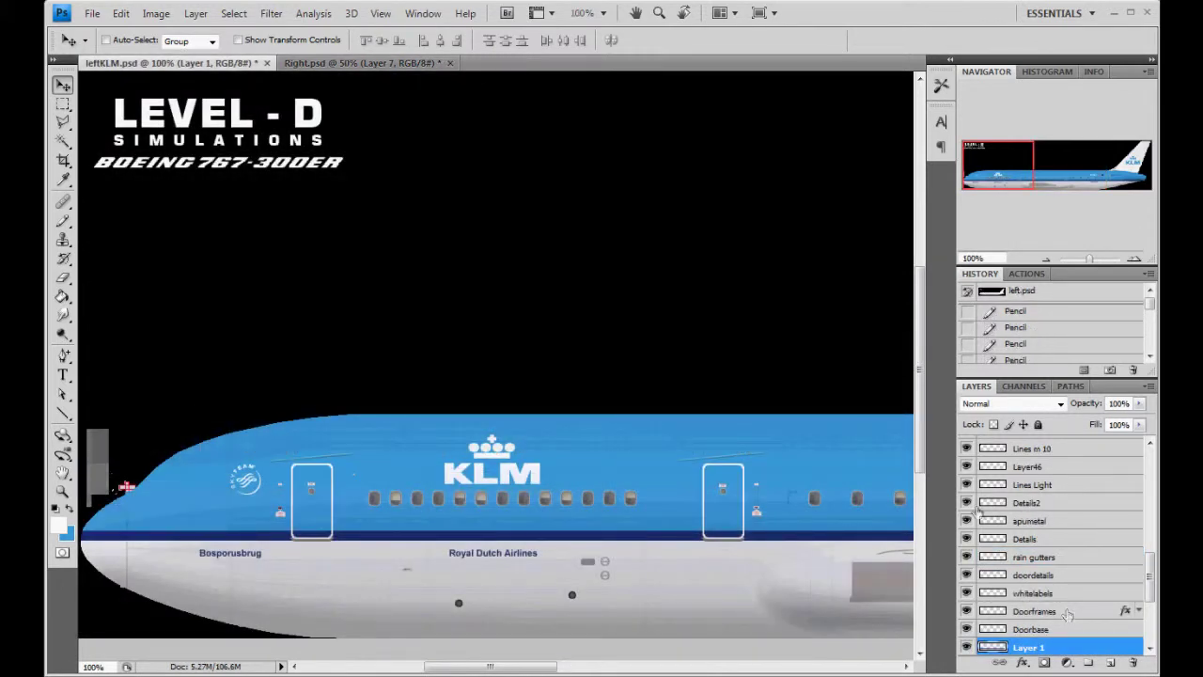
pyautogui.click(358, 63)
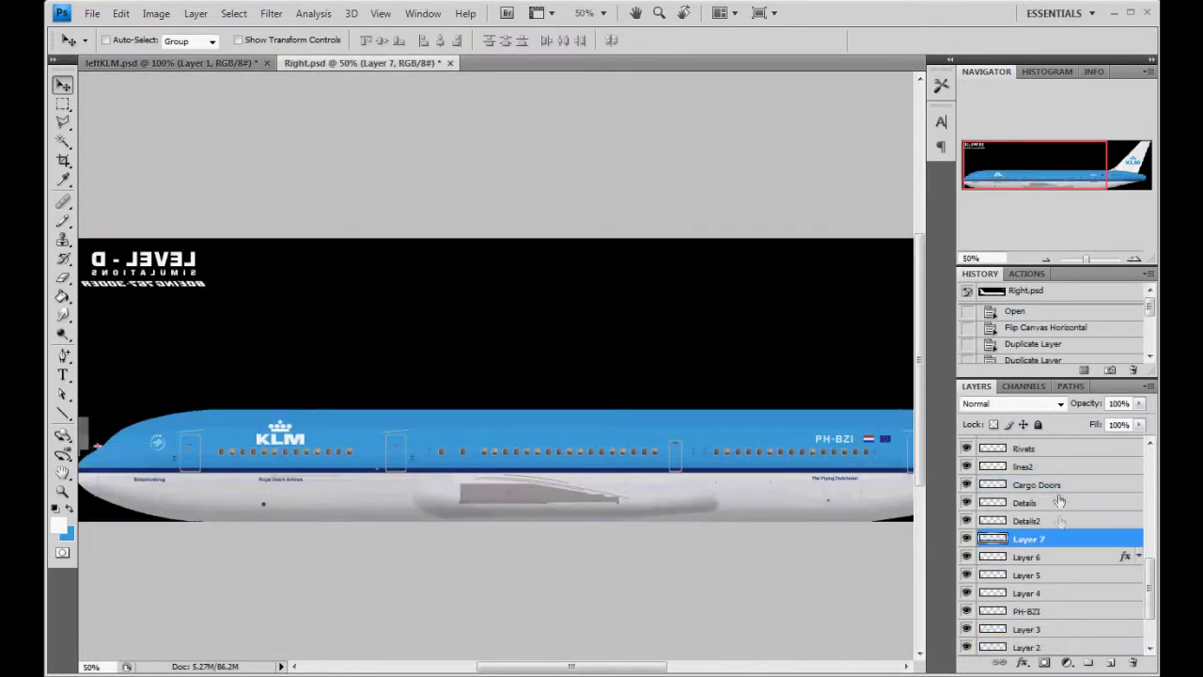
pyautogui.scroll(8, 1062, 513)
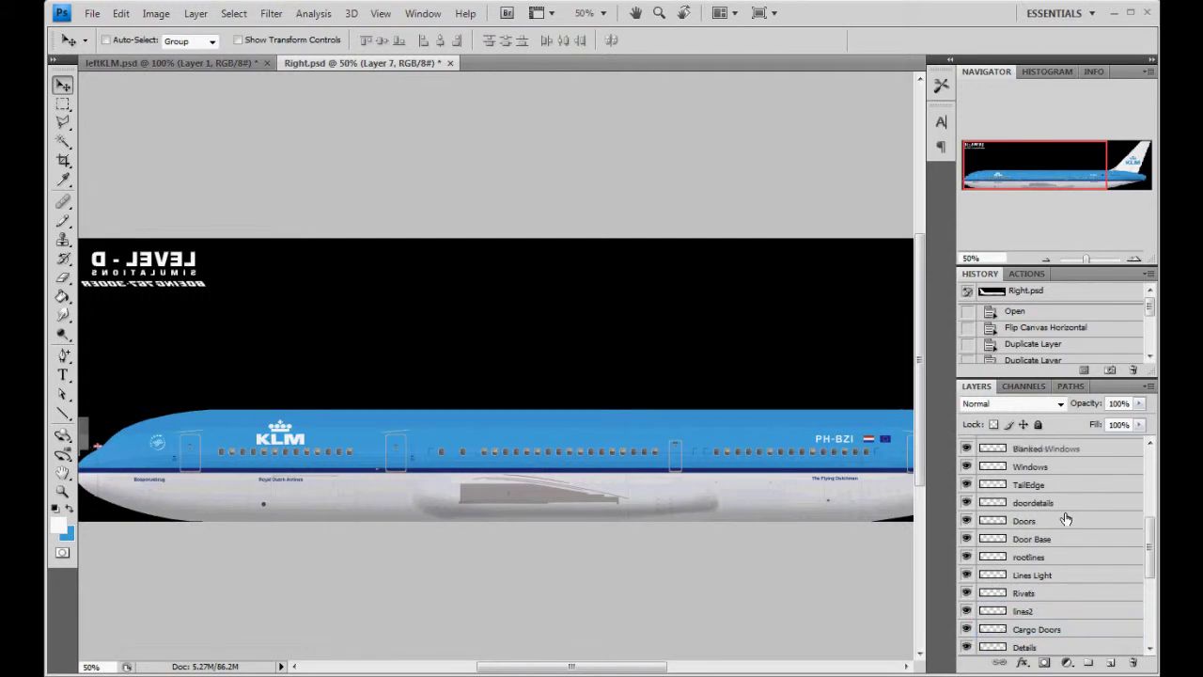
pyautogui.scroll(-2, 1066, 518)
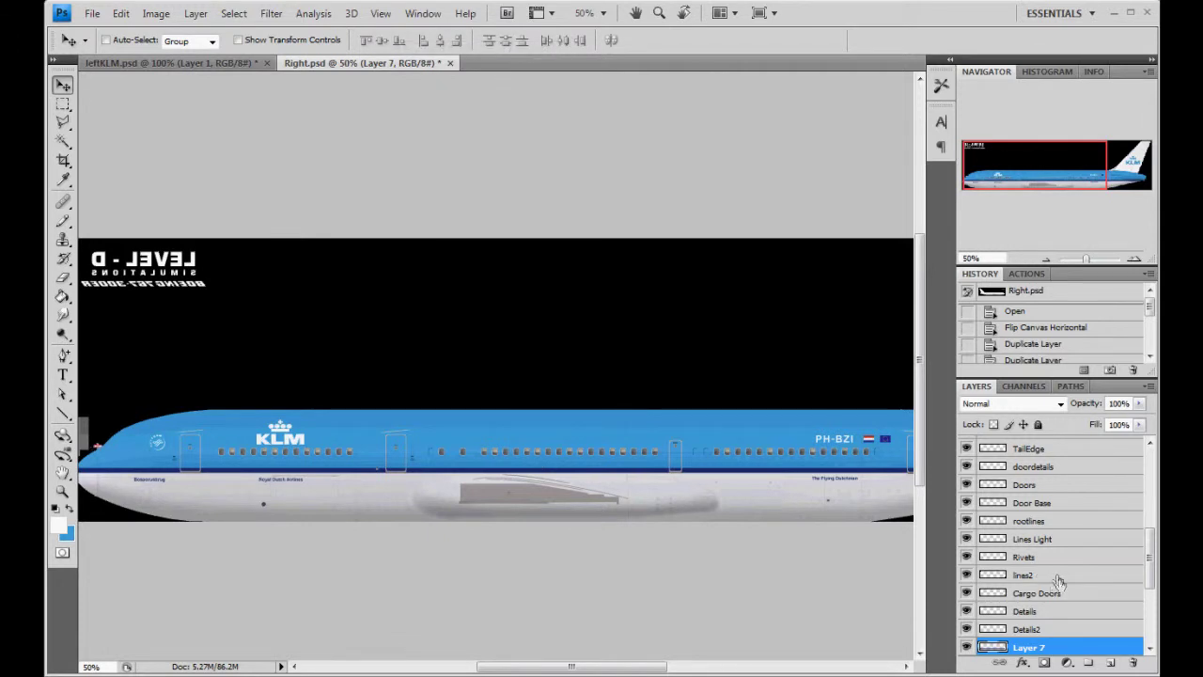
pyautogui.scroll(-3, 1058, 583)
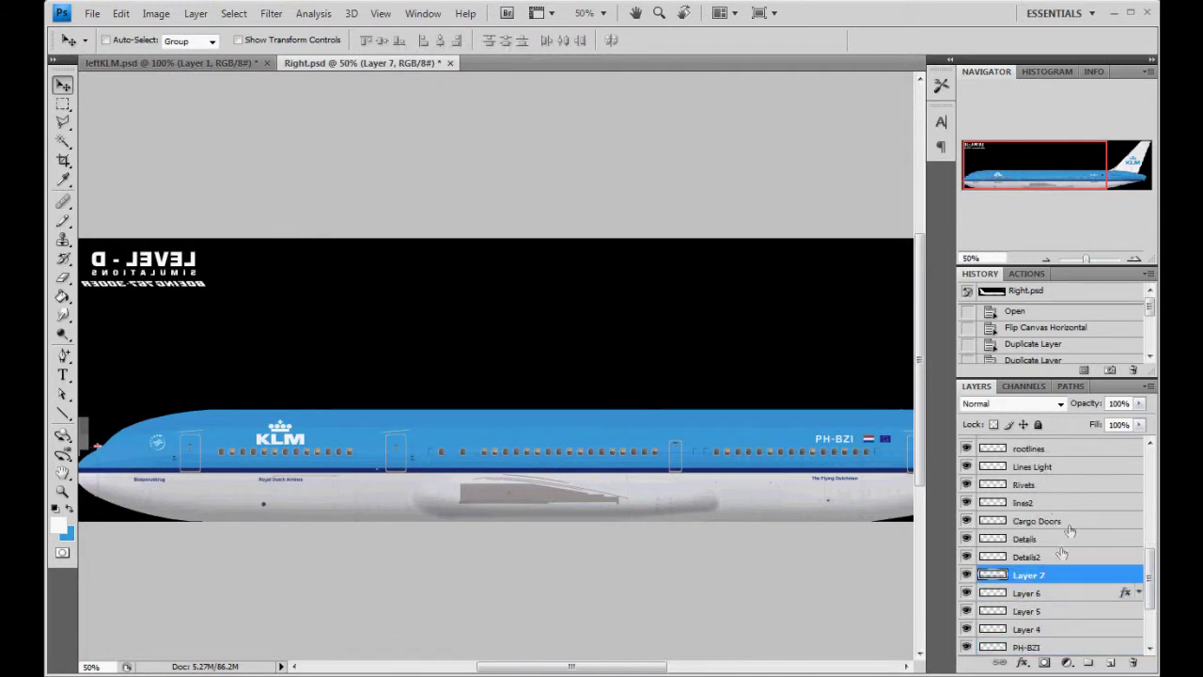
pyautogui.scroll(2, 1072, 545)
pyautogui.click(1072, 483)
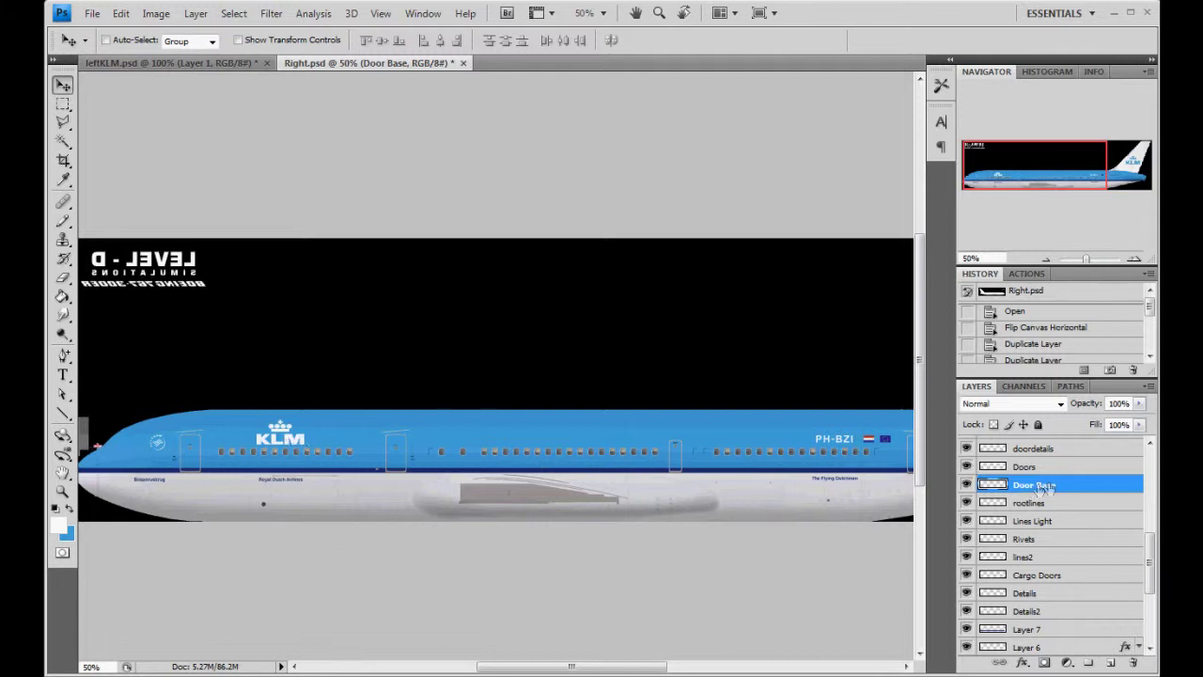
pyautogui.click(1028, 467)
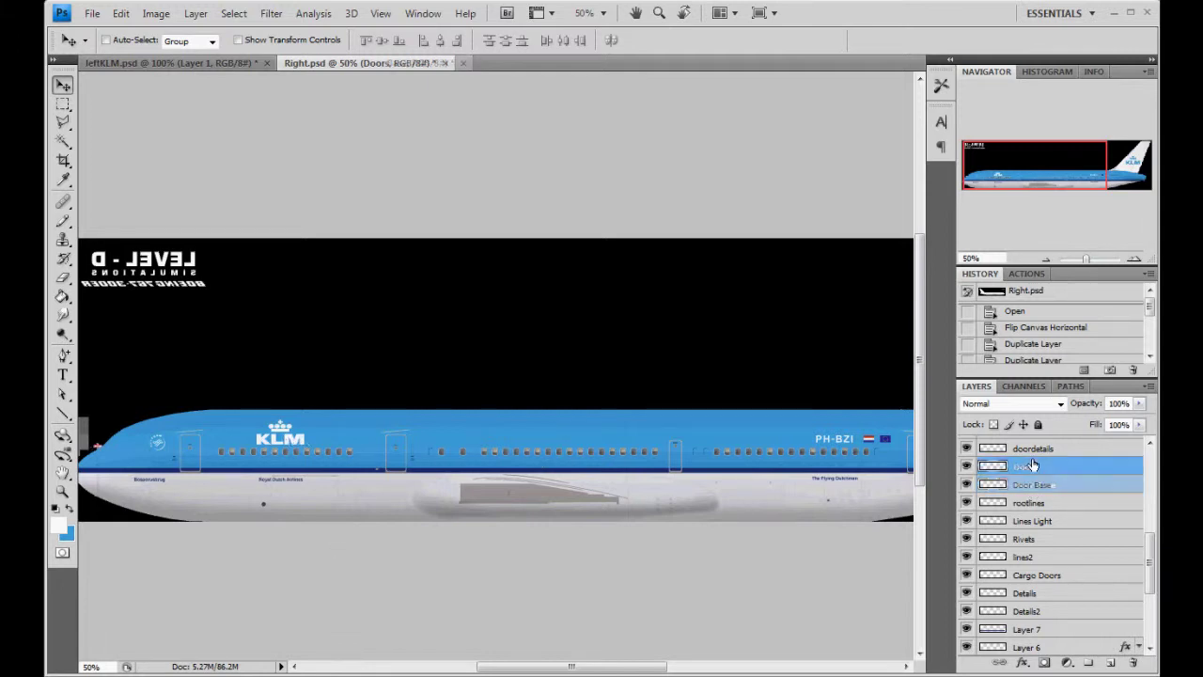
pyautogui.click(1082, 482)
pyautogui.scroll(-3, 1110, 565)
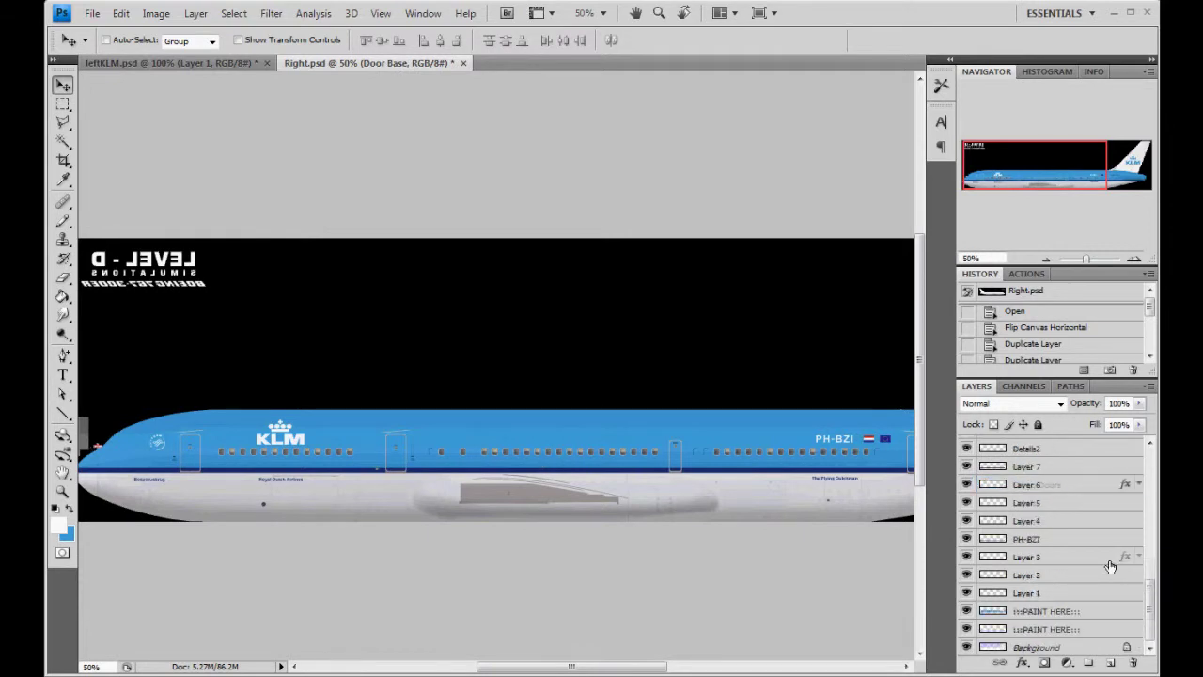
pyautogui.click(1090, 612)
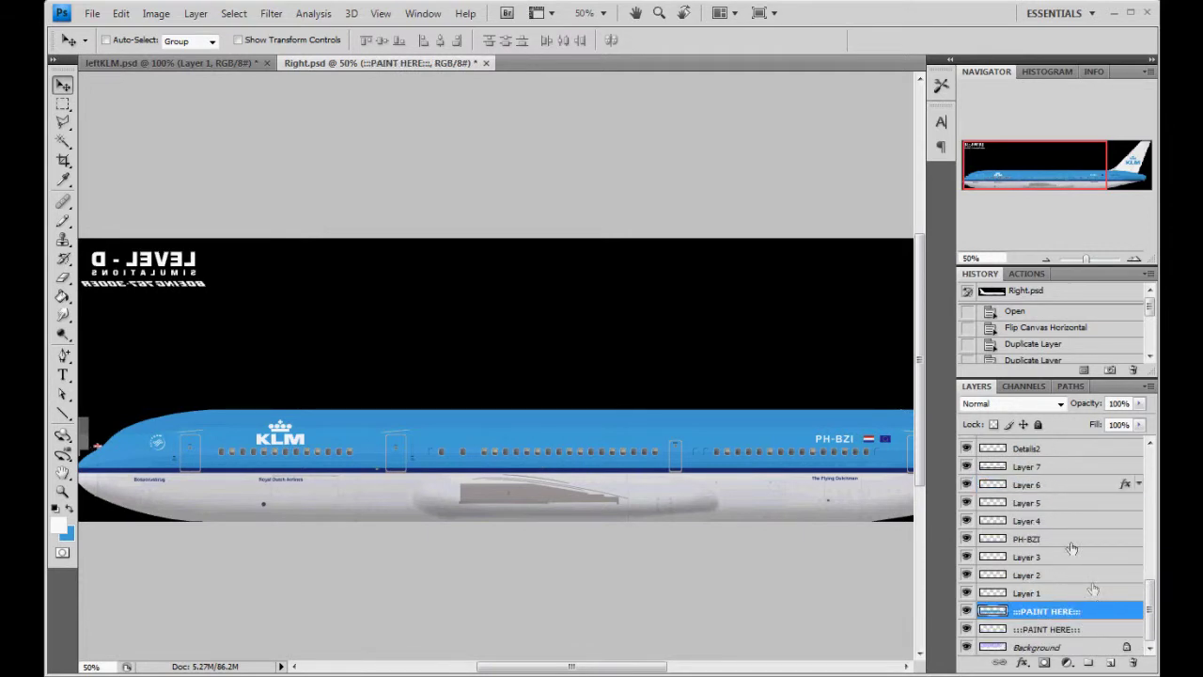
pyautogui.scroll(3, 1076, 564)
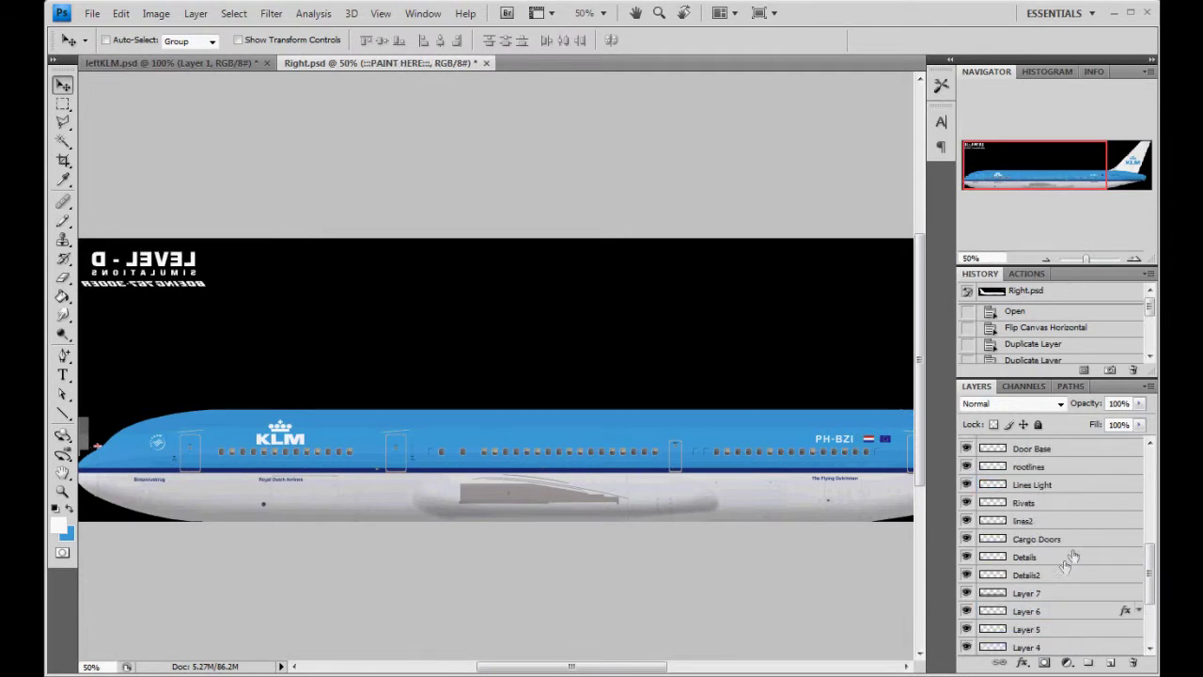
pyautogui.scroll(1, 1072, 558)
pyautogui.scroll(1, 1069, 558)
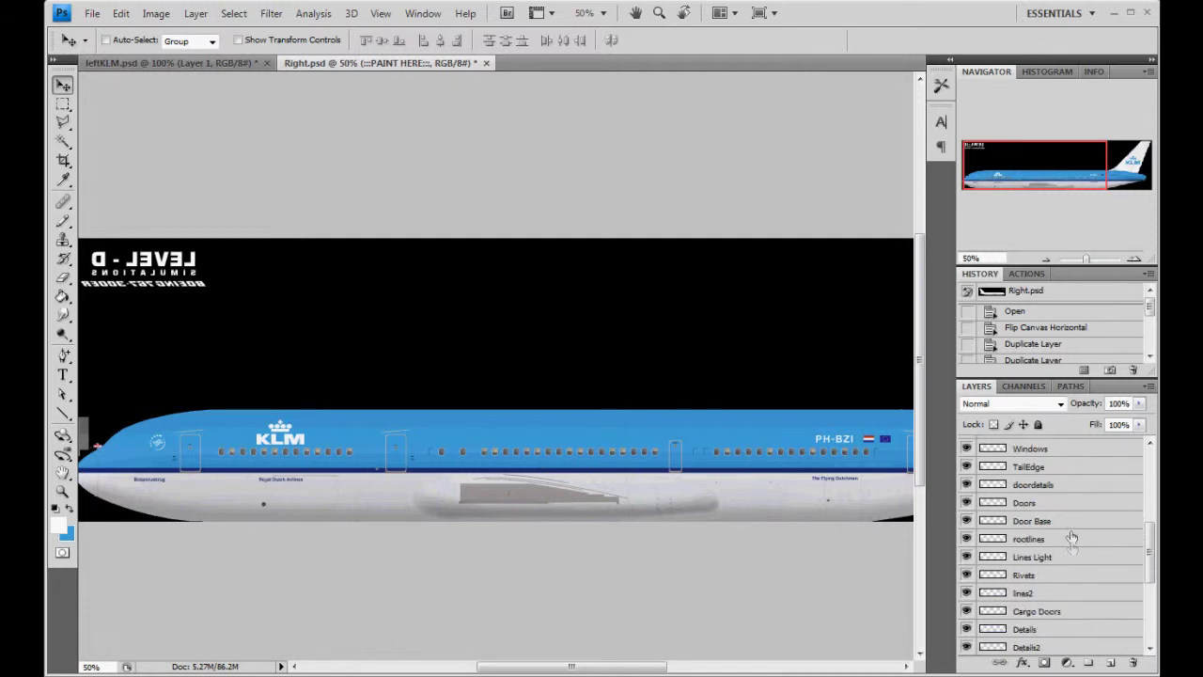
pyautogui.click(1072, 524)
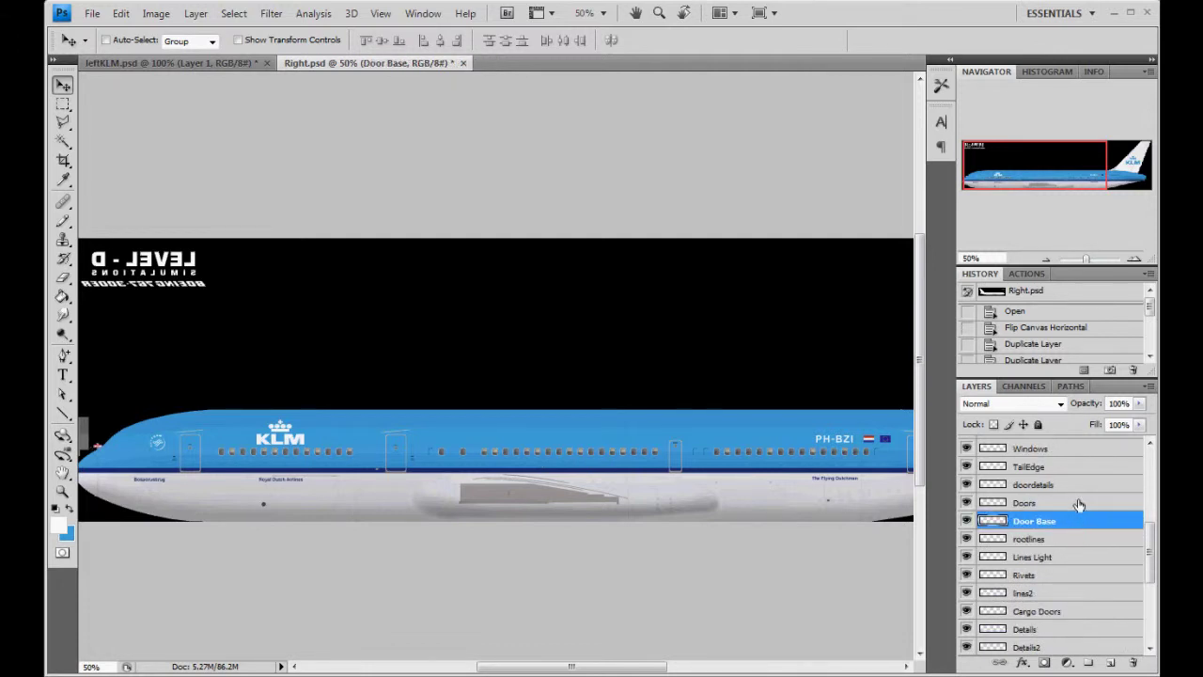
# Create a Doors copy layer by duplicating the Doors layer.
pyautogui.click(1025, 505)
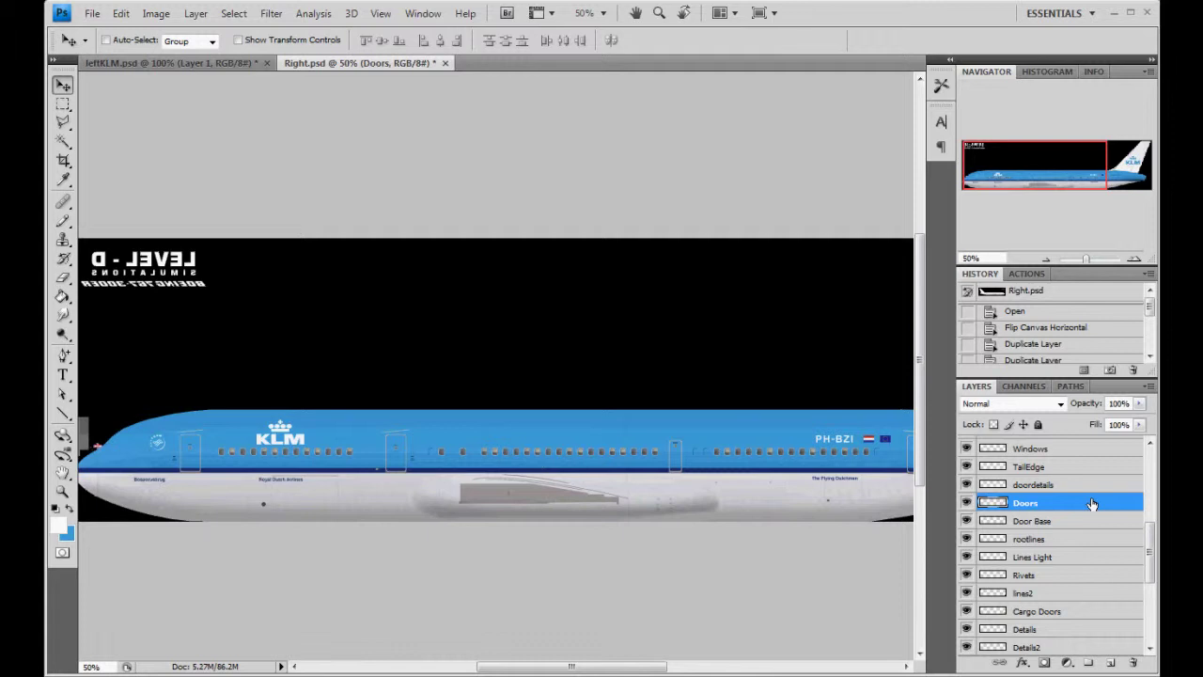
pyautogui.rightClick(1093, 503)
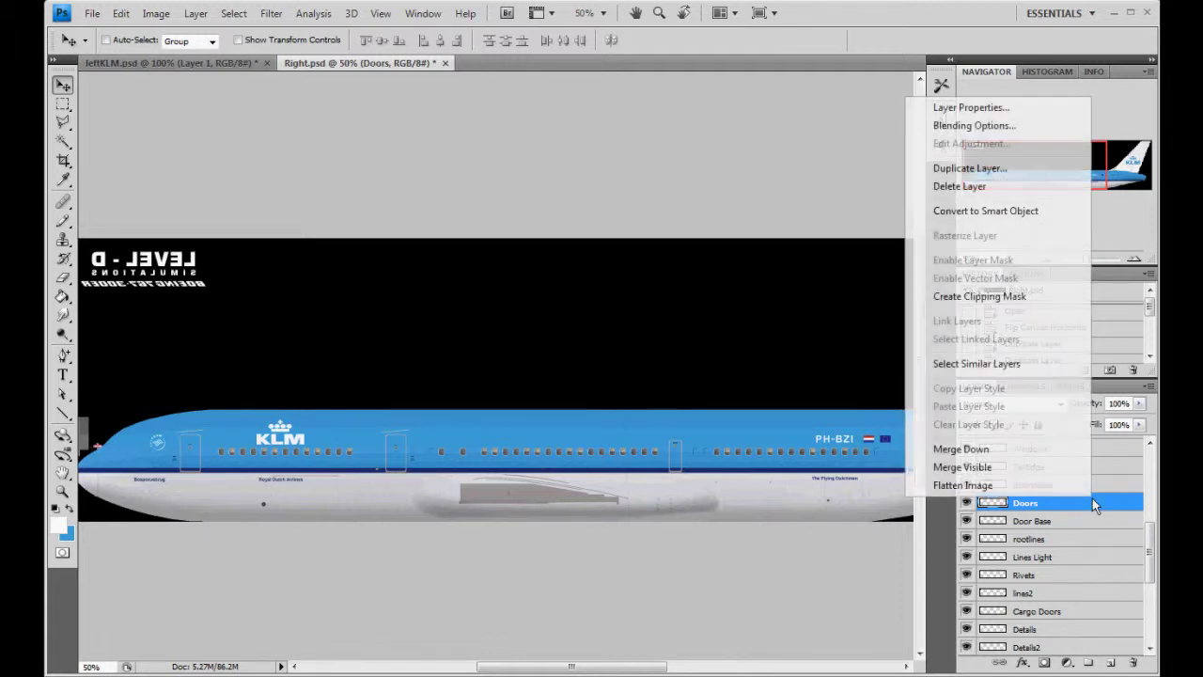
pyautogui.click(1057, 164)
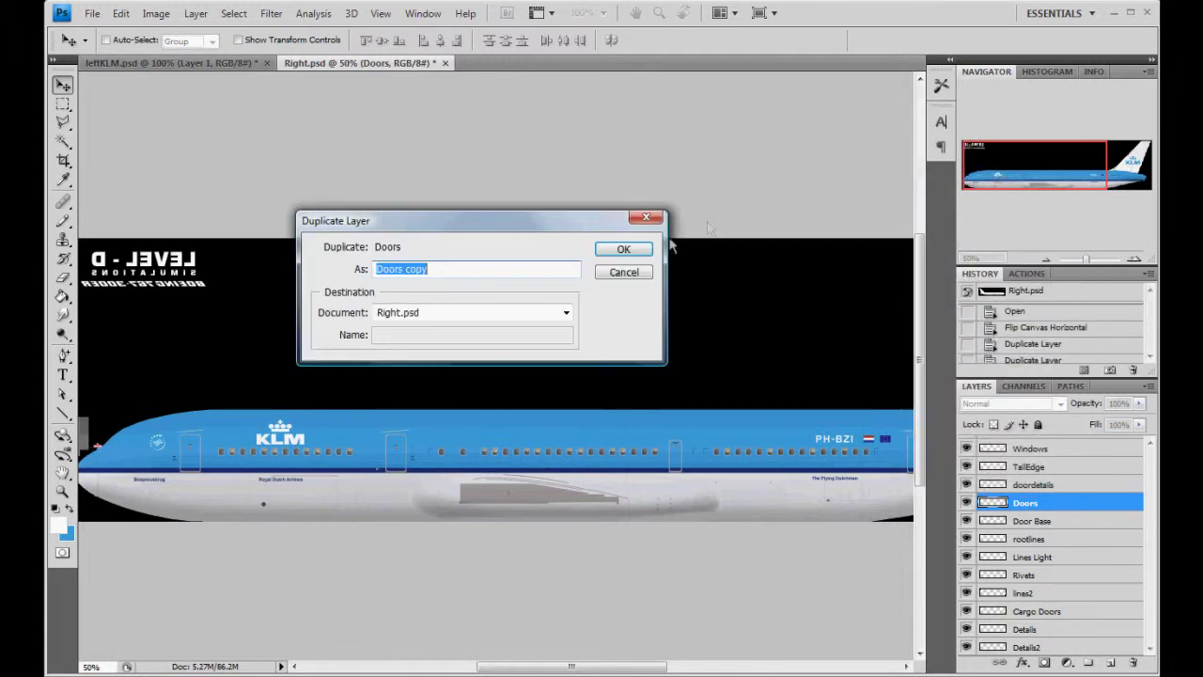
pyautogui.click(620, 272)
pyautogui.click(967, 504)
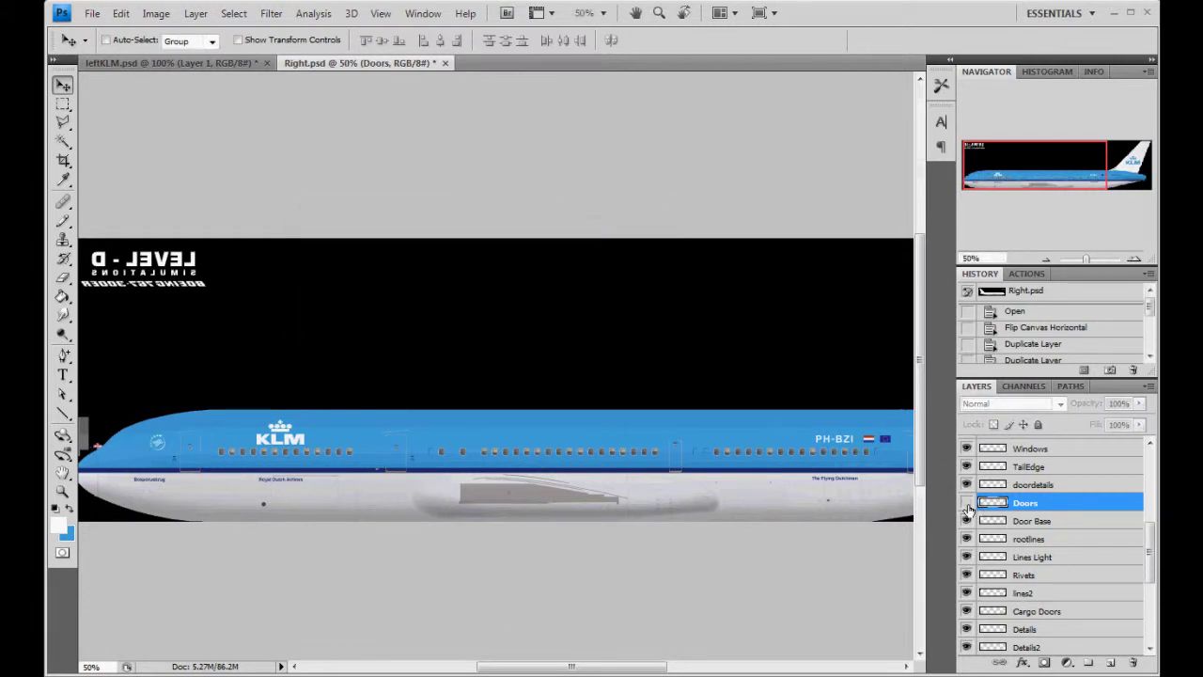
pyautogui.click(967, 507)
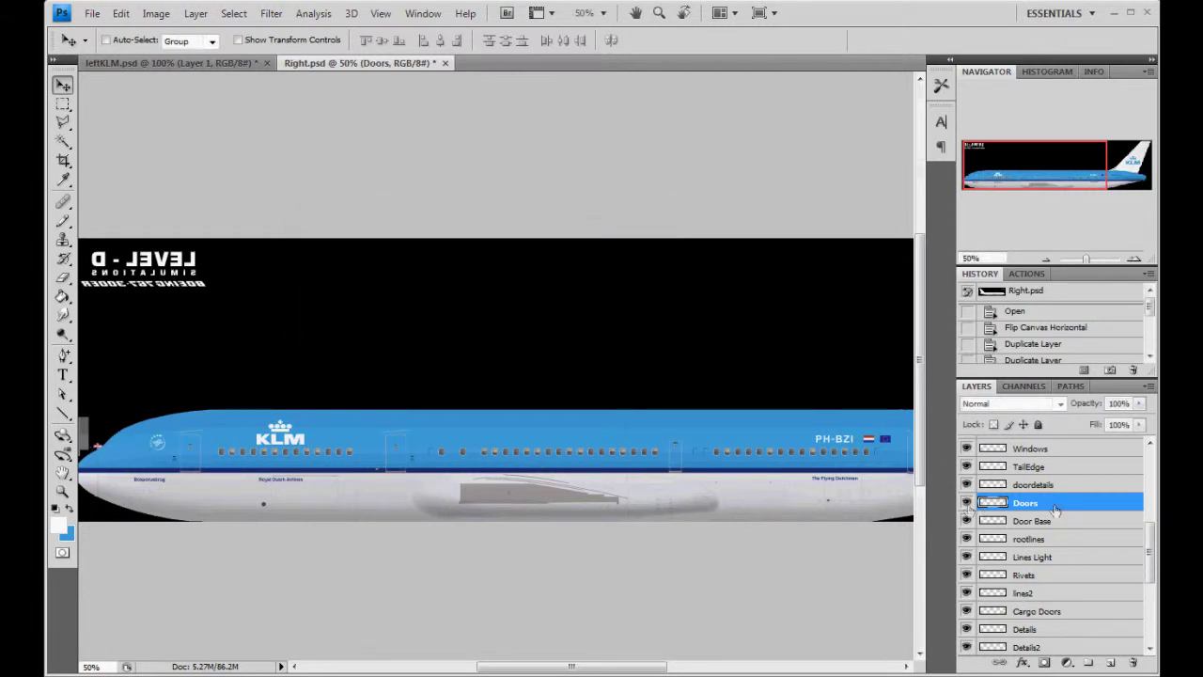
pyautogui.rightClick(1100, 508)
pyautogui.click(984, 176)
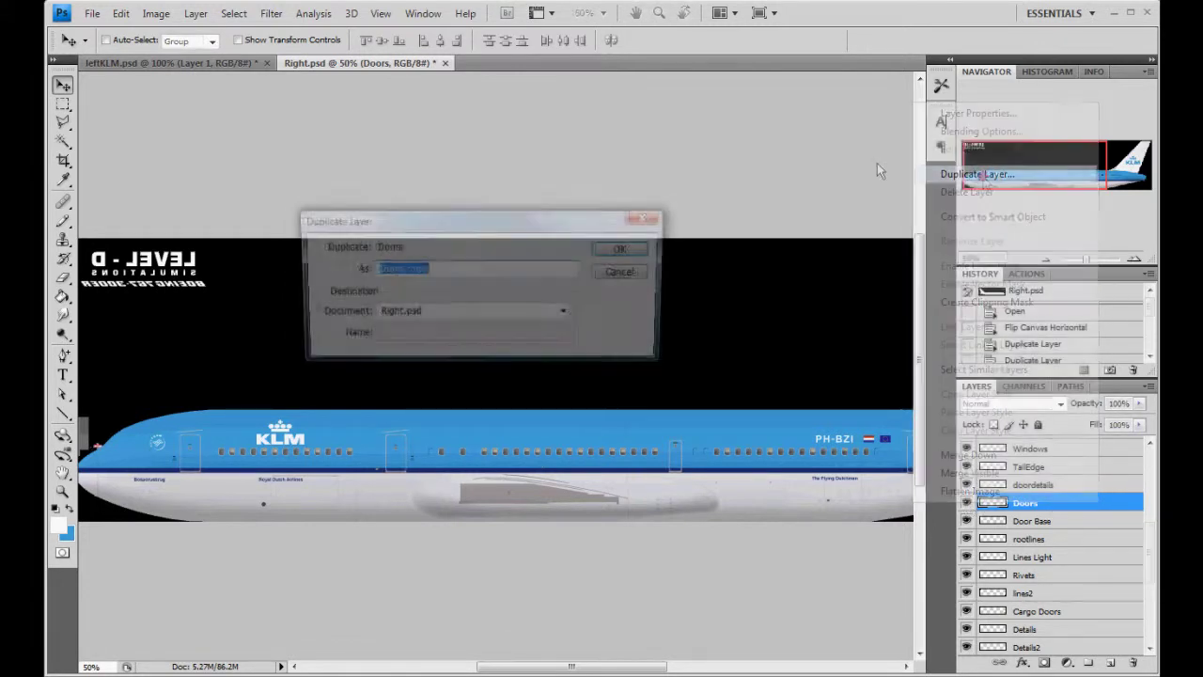
pyautogui.click(620, 249)
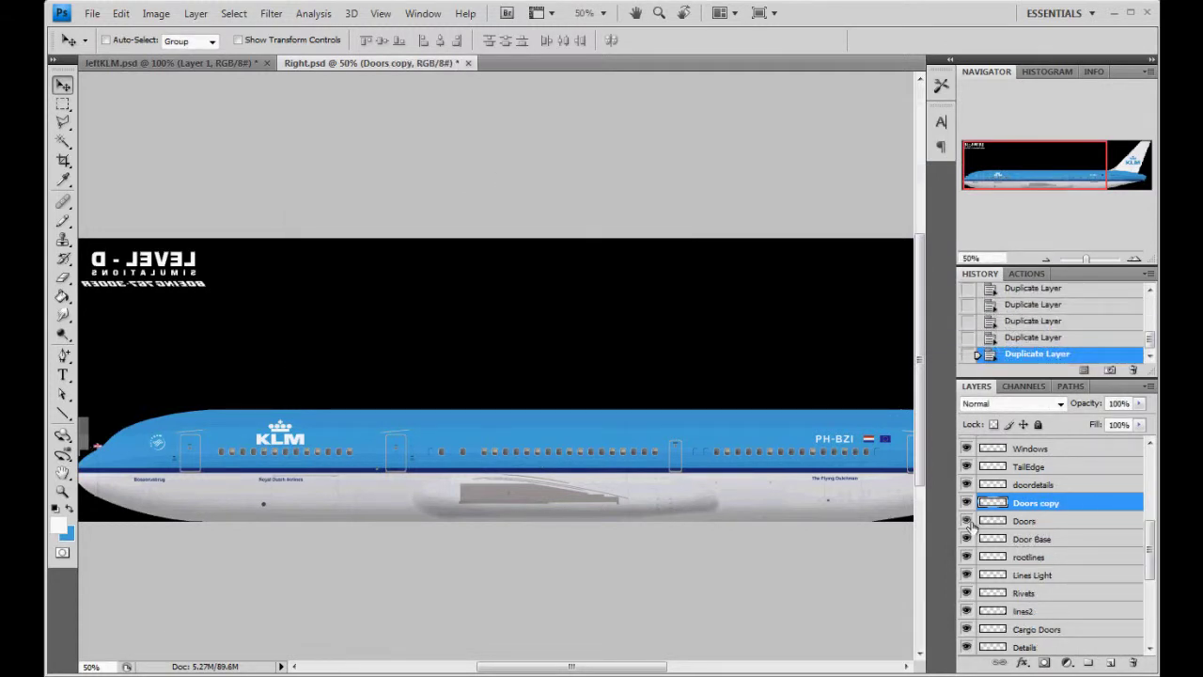
# Give Doors copy a white (#ffffff) Color Overlay layer style, with no stroke.
pyautogui.doubleClick(1106, 508)
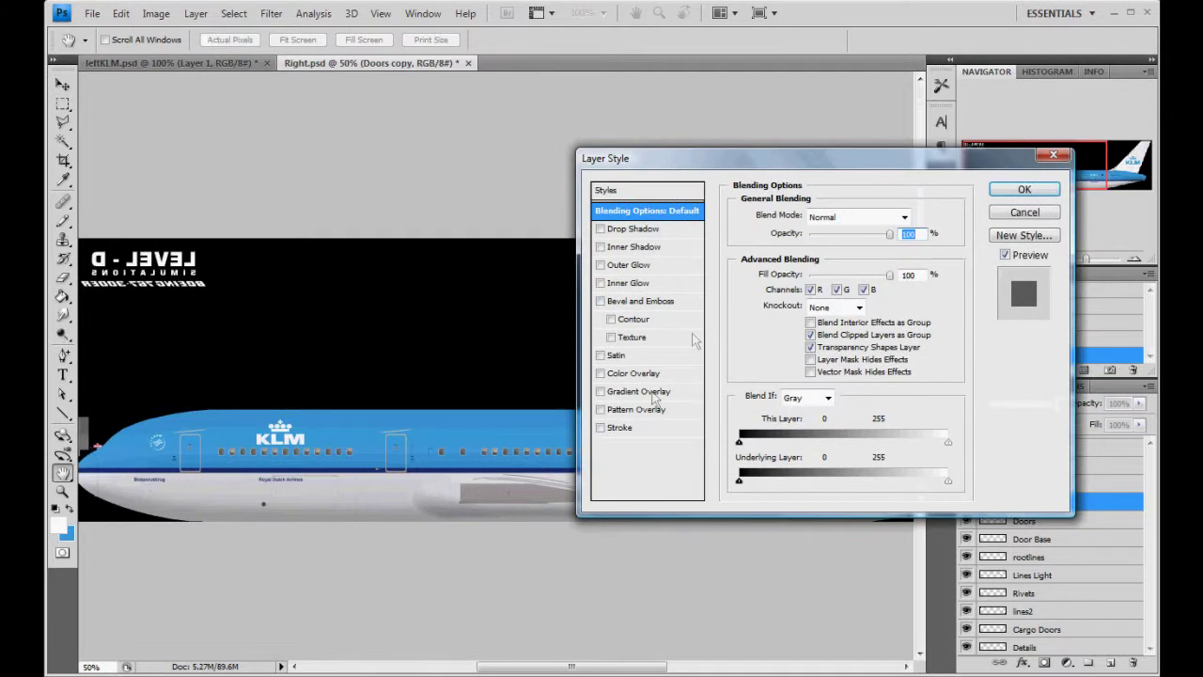
pyautogui.click(638, 428)
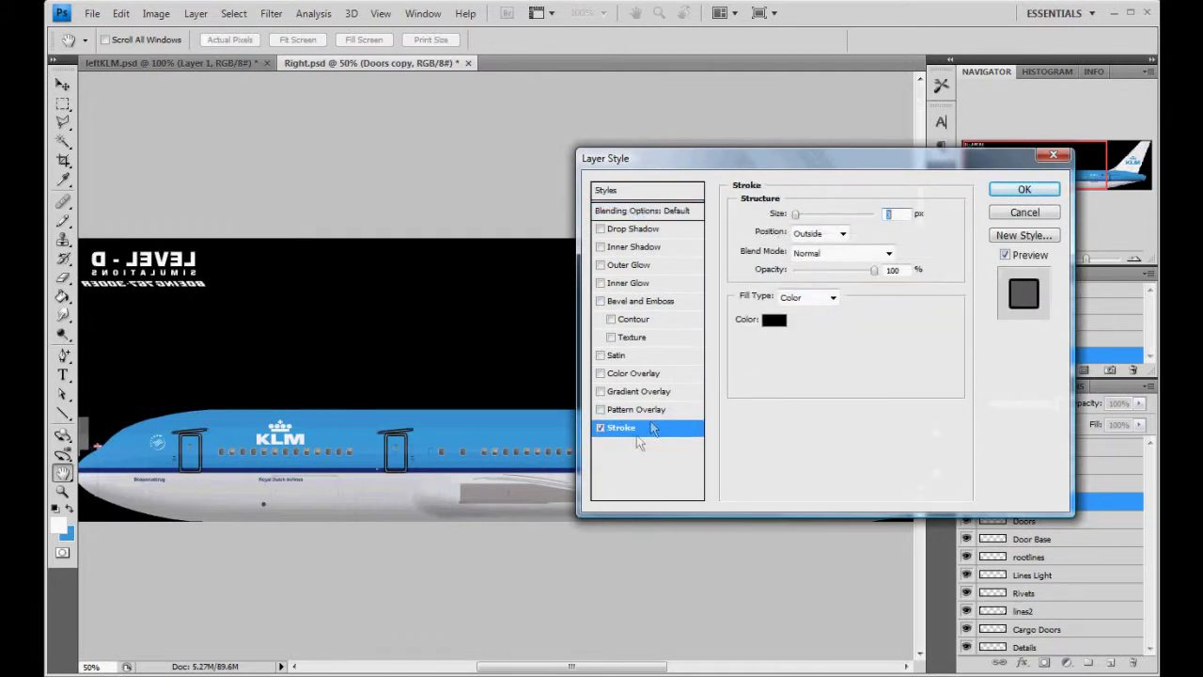
pyautogui.click(600, 428)
pyautogui.click(634, 373)
pyautogui.click(910, 217)
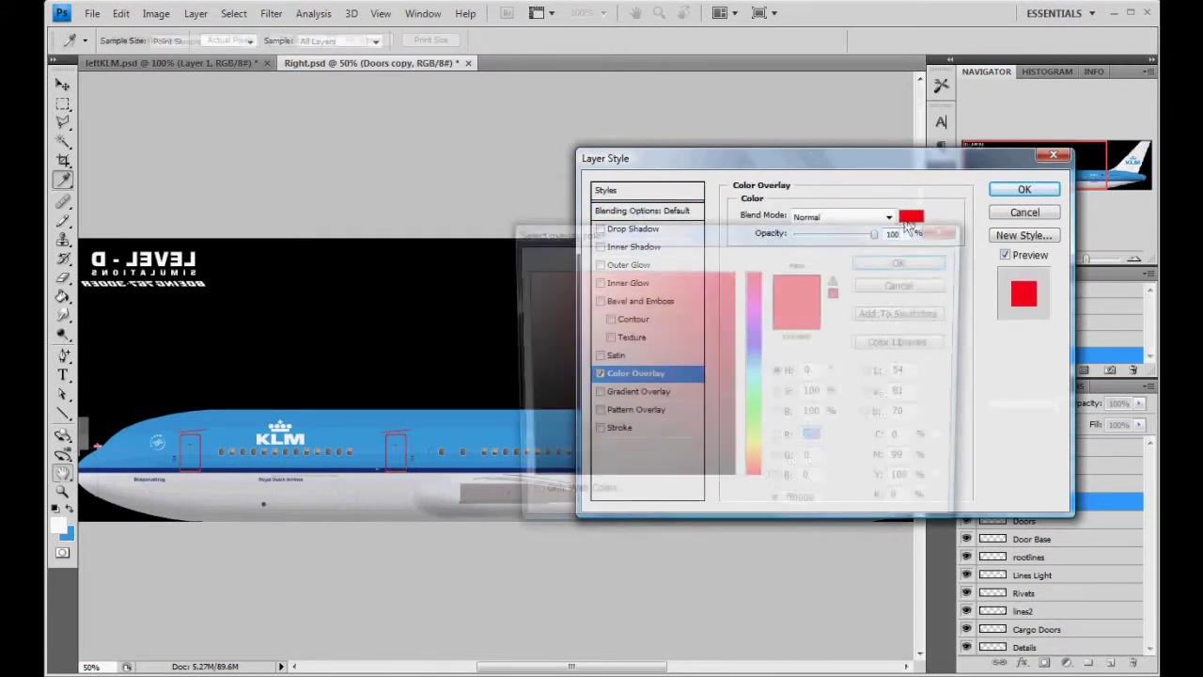
pyautogui.moveTo(577, 349); pyautogui.dragTo(527, 273)
pyautogui.click(901, 262)
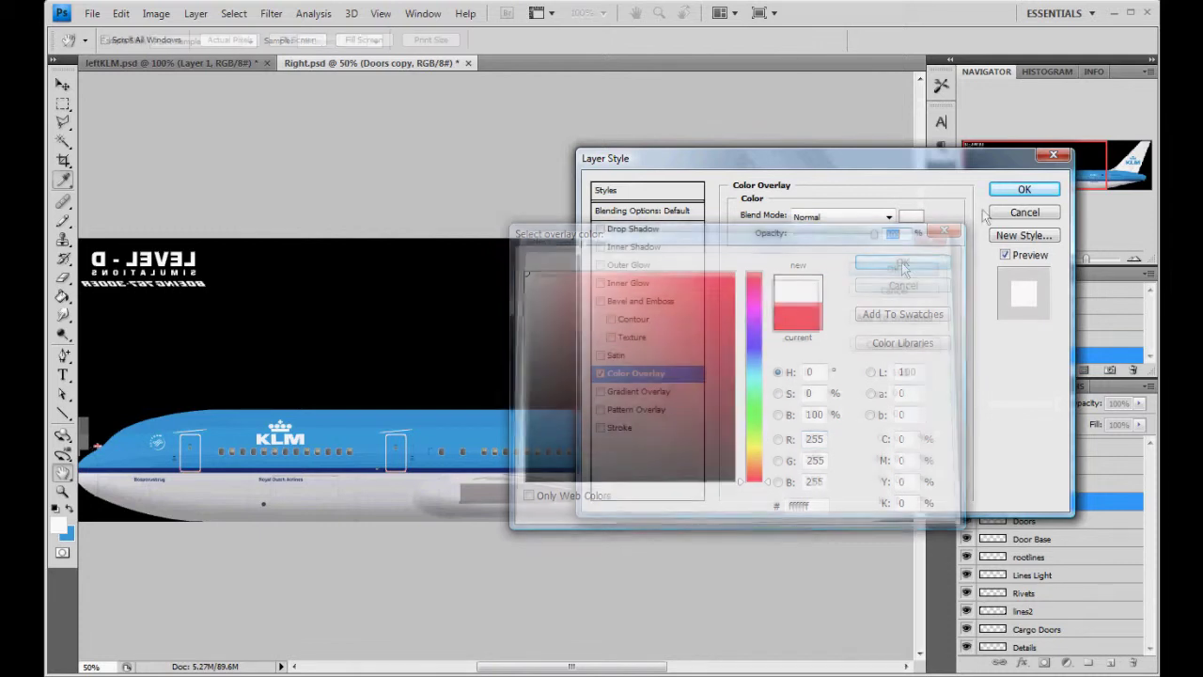
pyautogui.click(1025, 189)
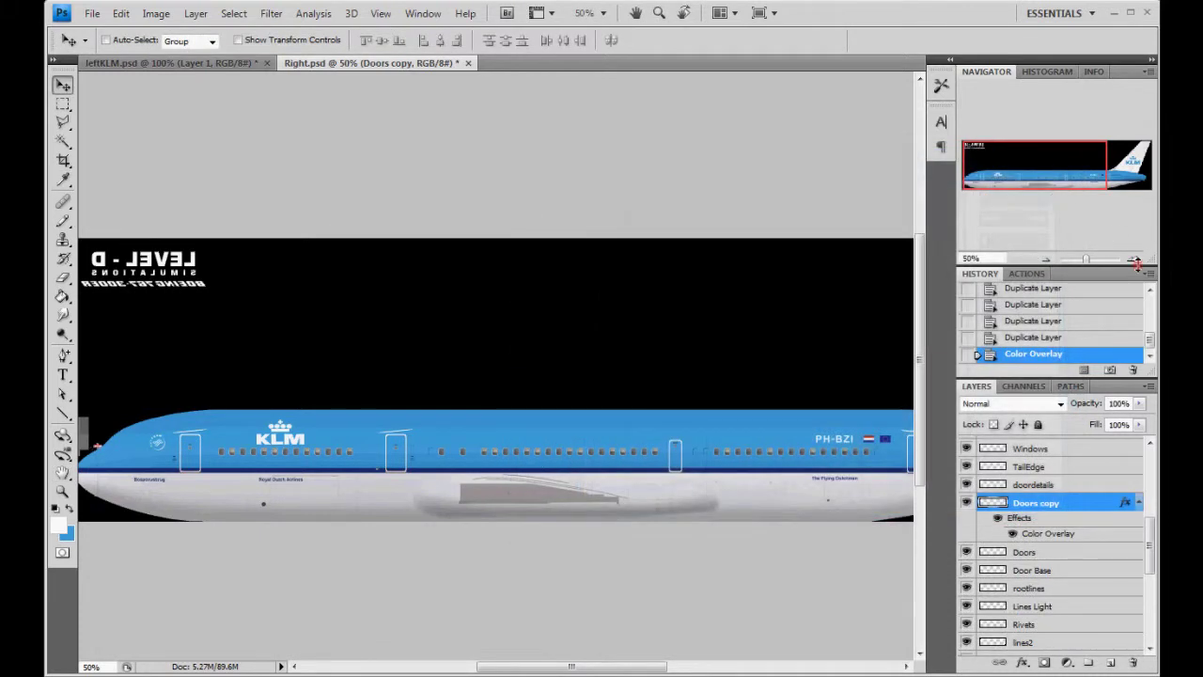
# Zoom to 200% on the front door and Polygonal Lasso the white stripe above it.
pyautogui.click(1135, 259)
pyautogui.moveTo(1081, 179); pyautogui.dragTo(985, 174)
pyautogui.click(1135, 259)
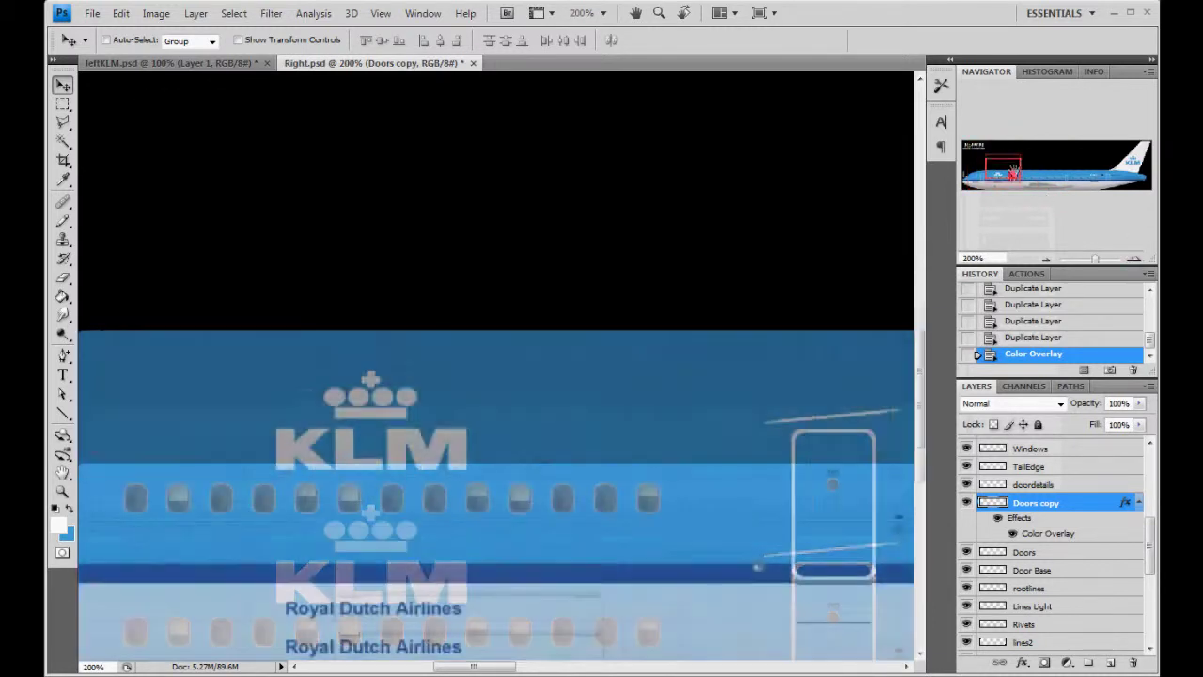
pyautogui.press('l')
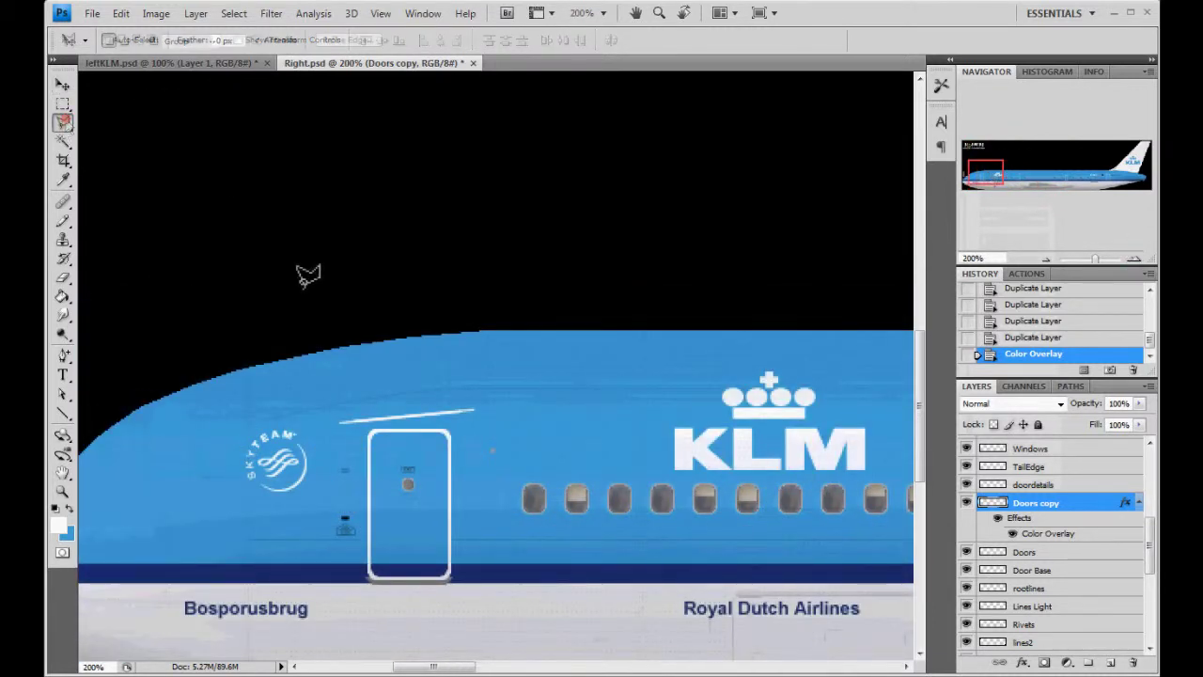
pyautogui.click(461, 396)
pyautogui.click(325, 419)
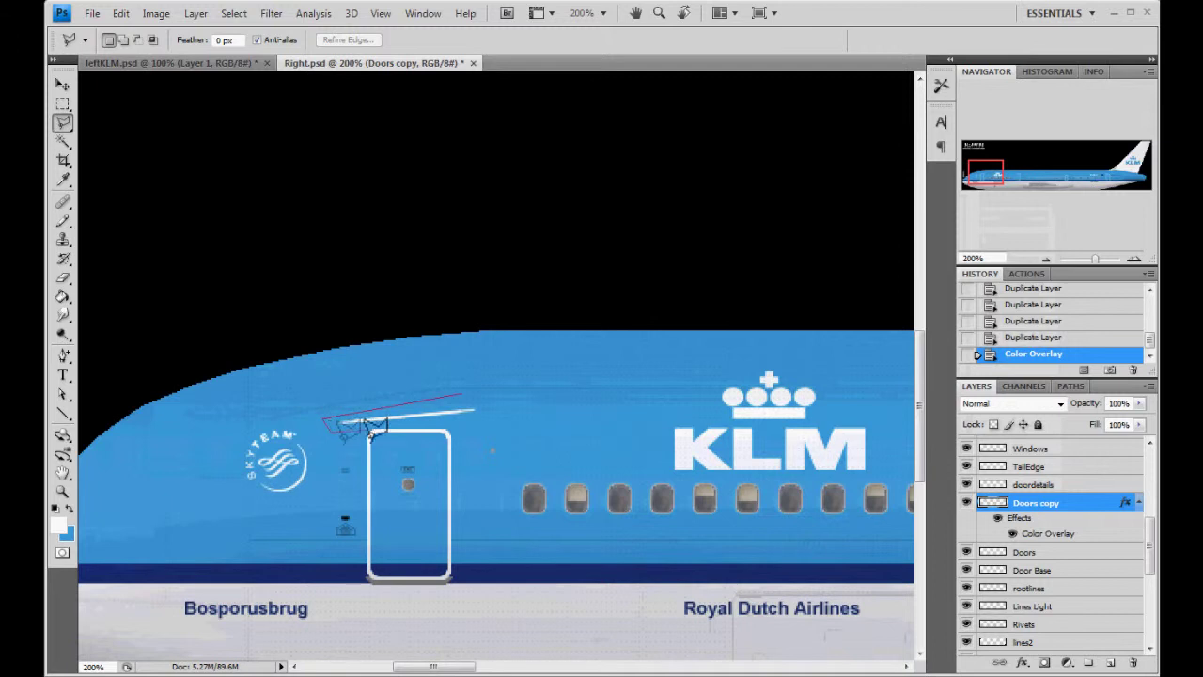
pyautogui.click(329, 429)
pyautogui.click(487, 411)
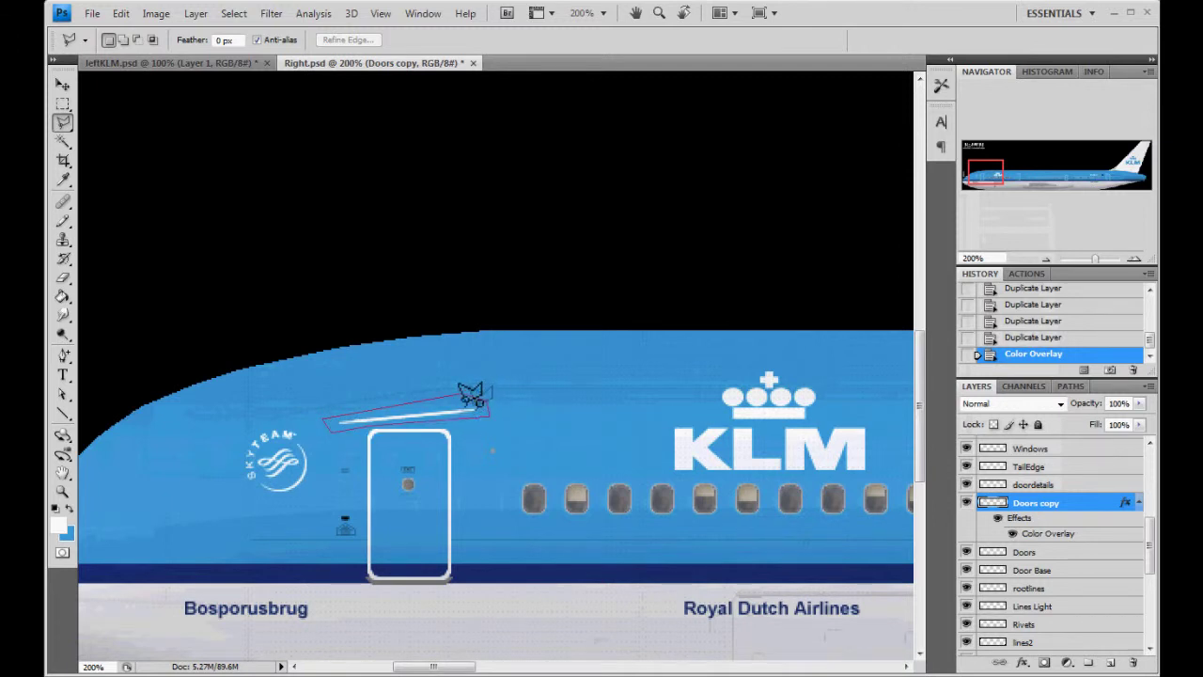
pyautogui.click(461, 396)
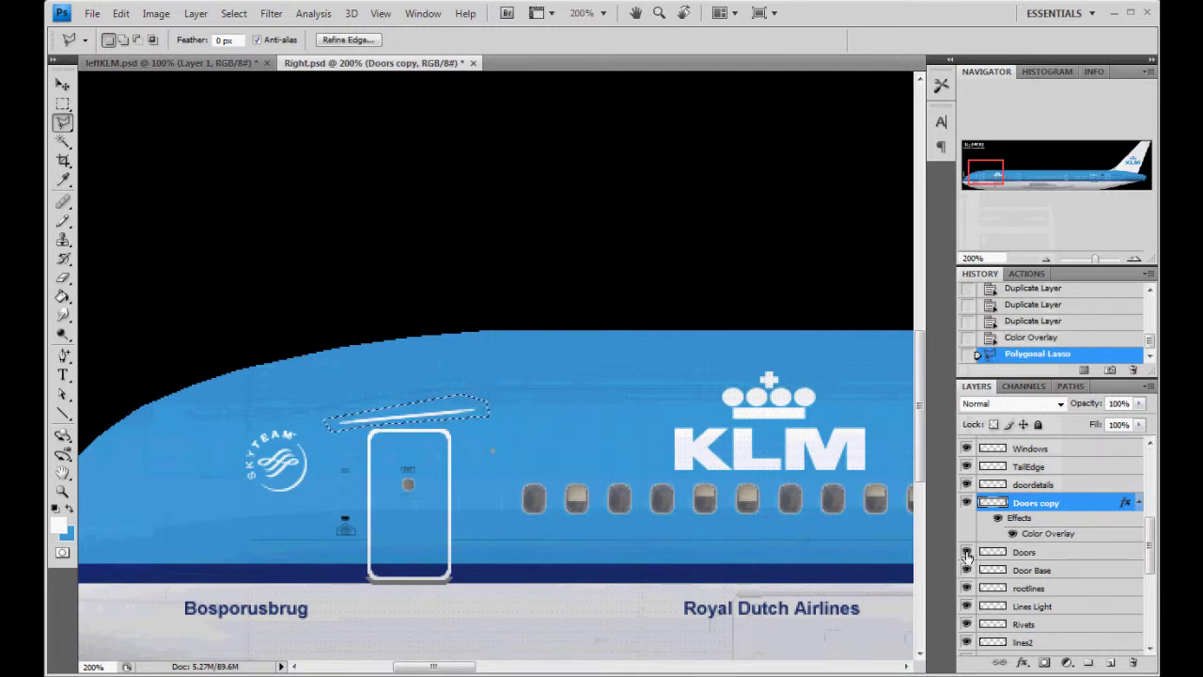
# Refine the lasso selection, subtracting one area and adding the stripe above the mid door.
pyautogui.moveTo(1004, 172); pyautogui.dragTo(1037, 172)
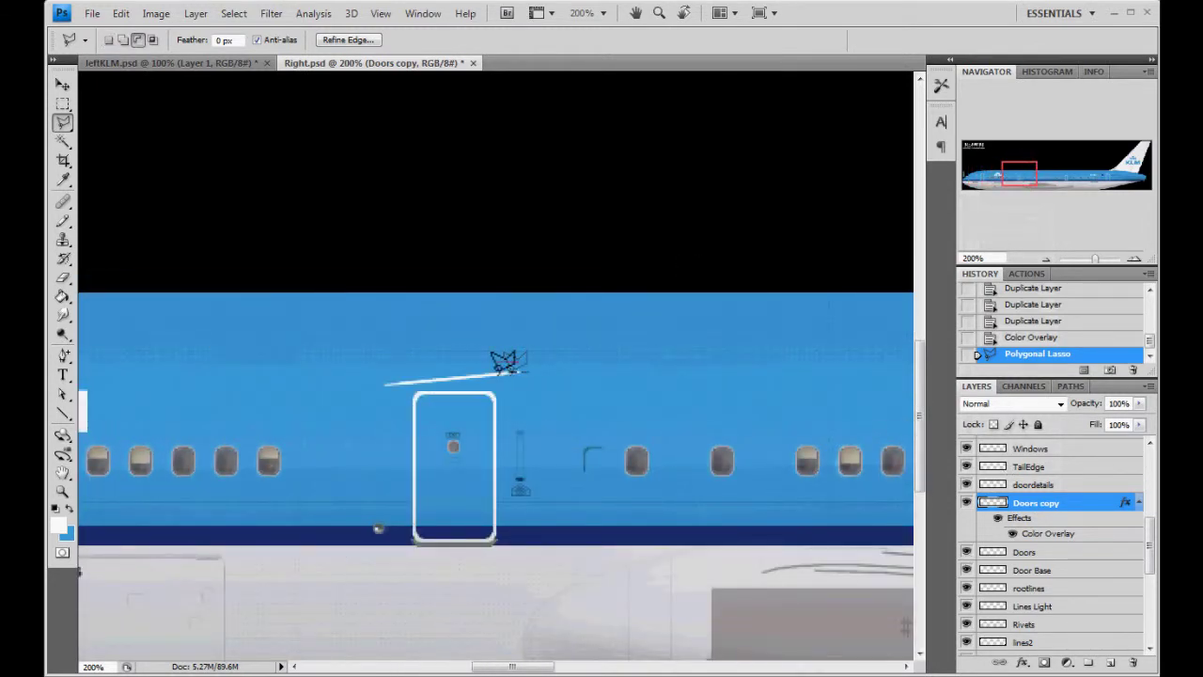
pyautogui.keyDown('alt'); pyautogui.click(517, 362); pyautogui.keyUp('alt')
pyautogui.click(366, 374)
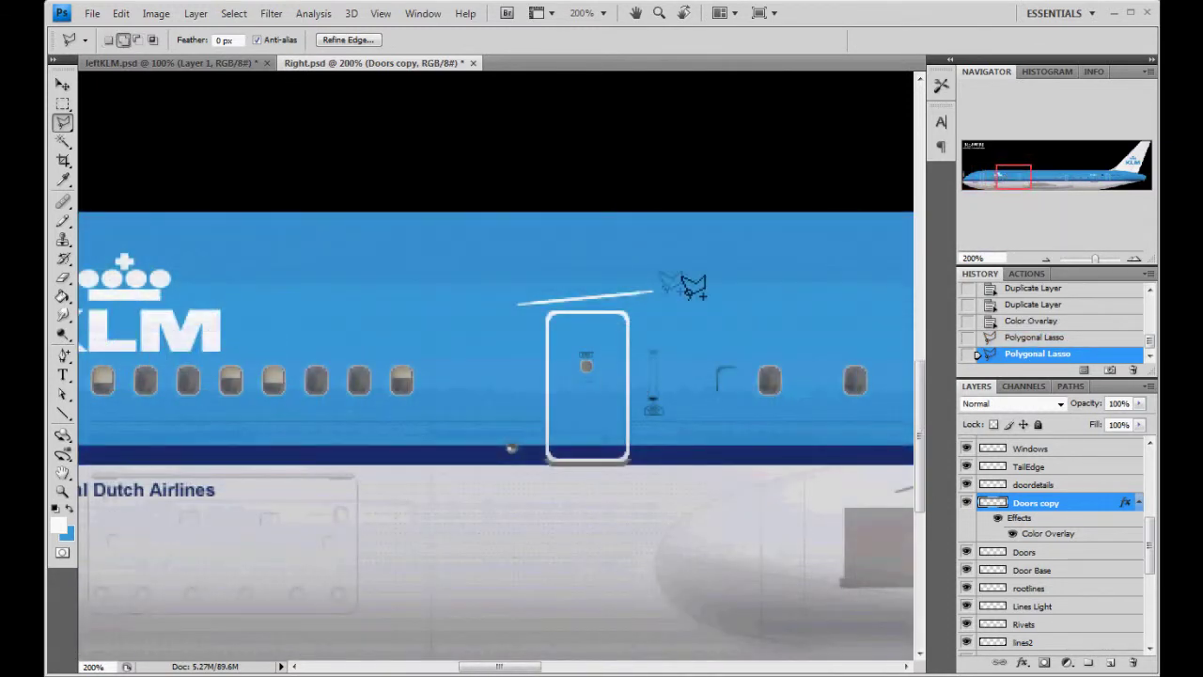
pyautogui.click(650, 275)
pyautogui.click(496, 302)
pyautogui.click(504, 314)
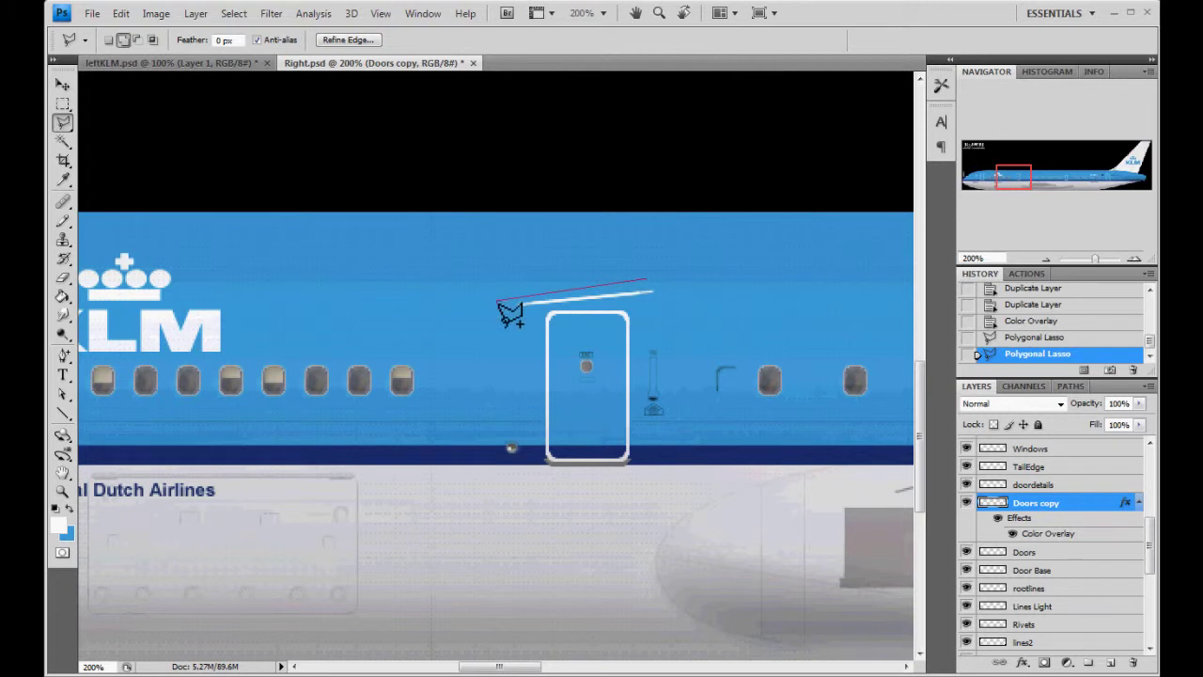
pyautogui.click(673, 293)
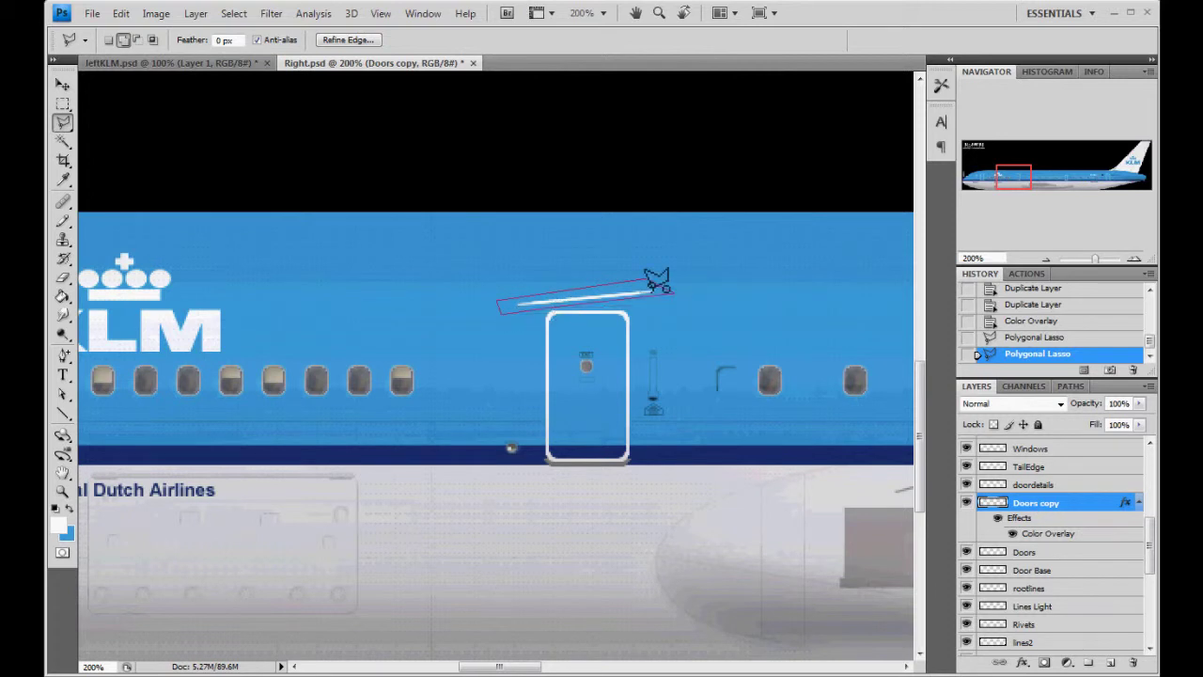
pyautogui.click(651, 276)
# Add the rear-door stripe to the selection, delete it, and deselect.
pyautogui.moveTo(1031, 181); pyautogui.dragTo(1120, 180)
pyautogui.click(554, 286)
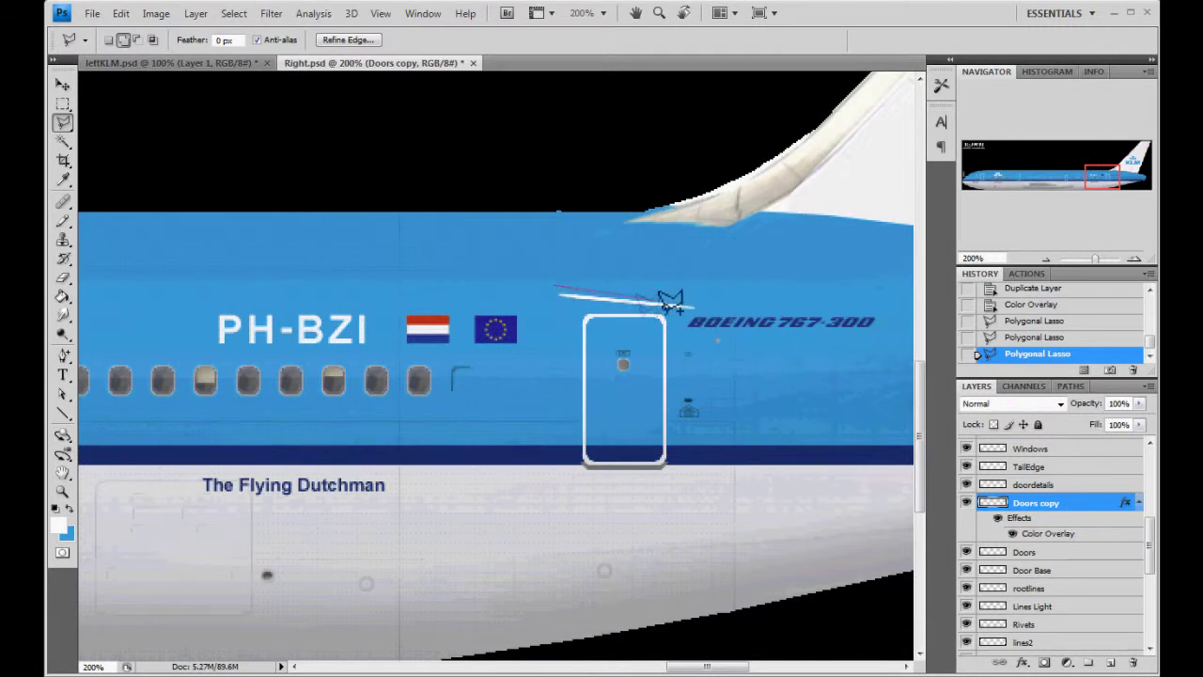
pyautogui.click(698, 303)
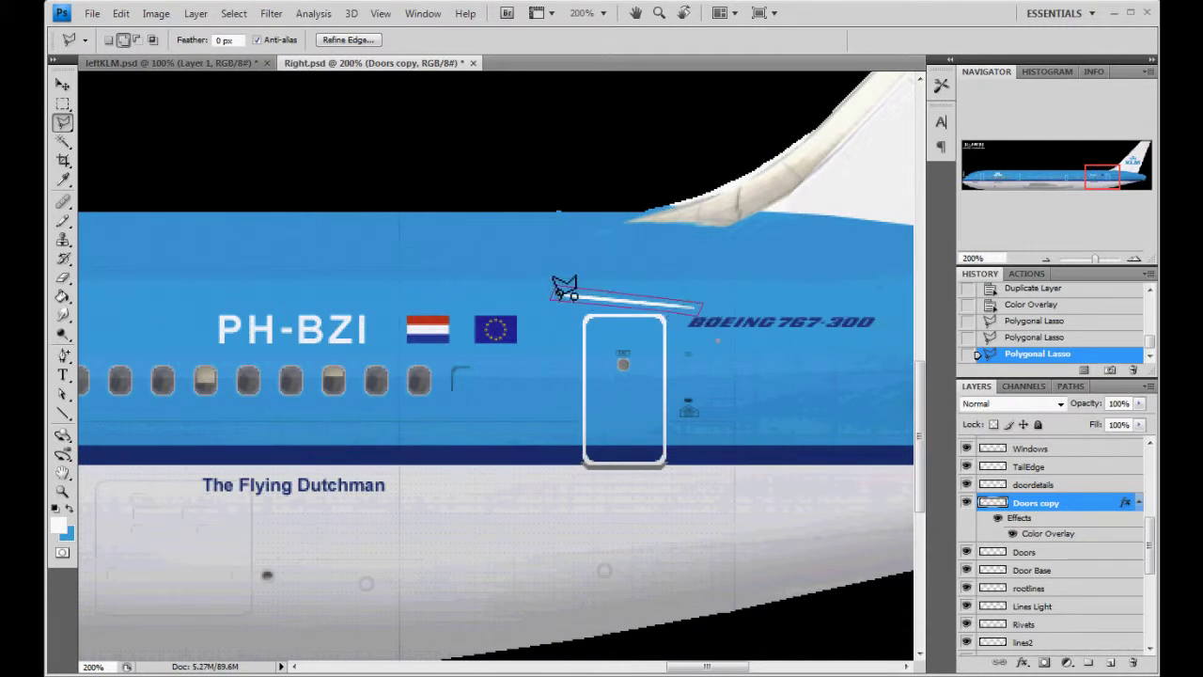
pyautogui.click(556, 288)
pyautogui.press('Delete')
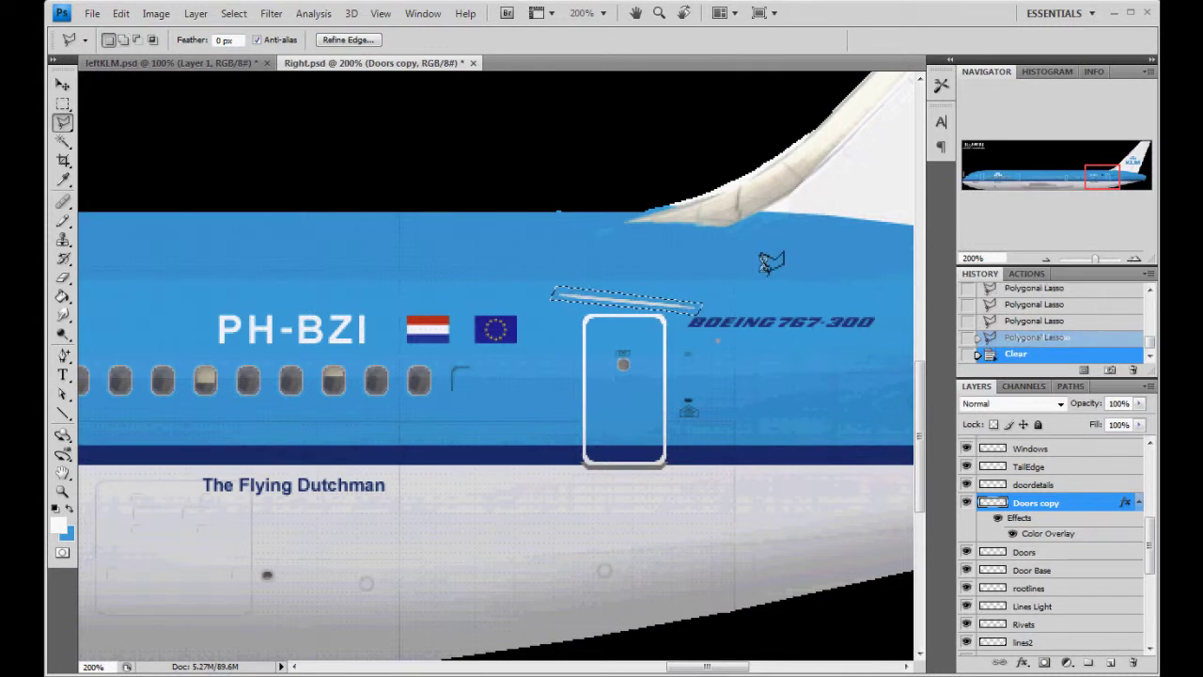
pyautogui.hotkey('ctrl', 'd')
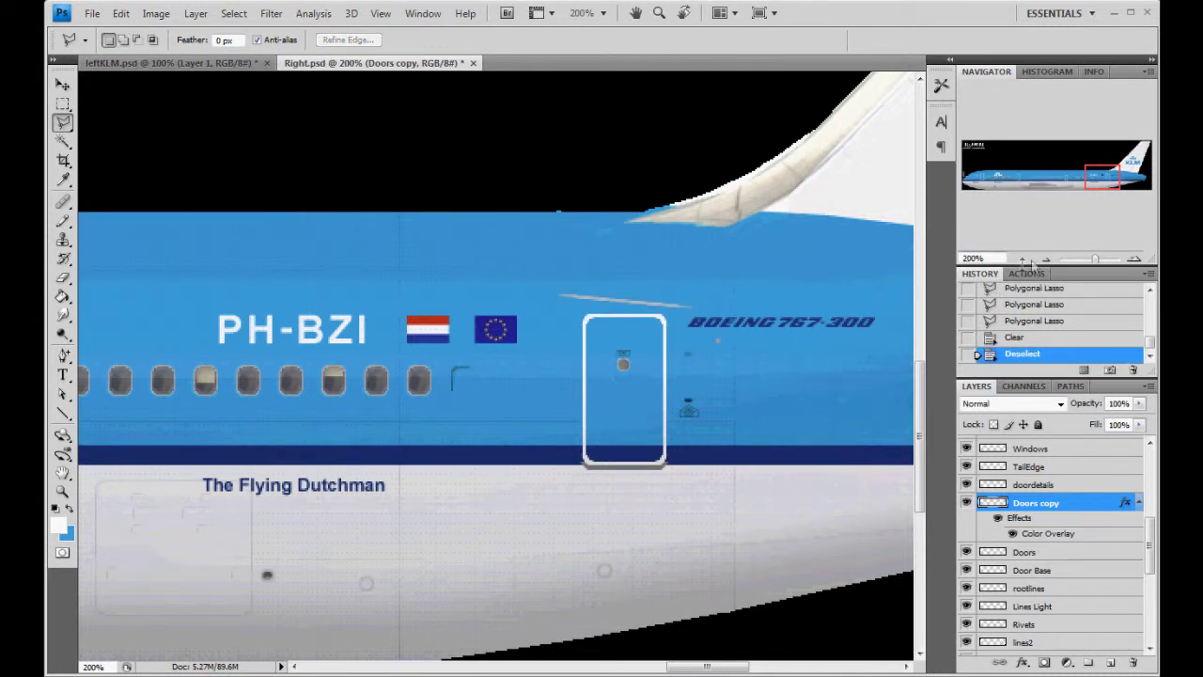
pyautogui.click(1046, 259)
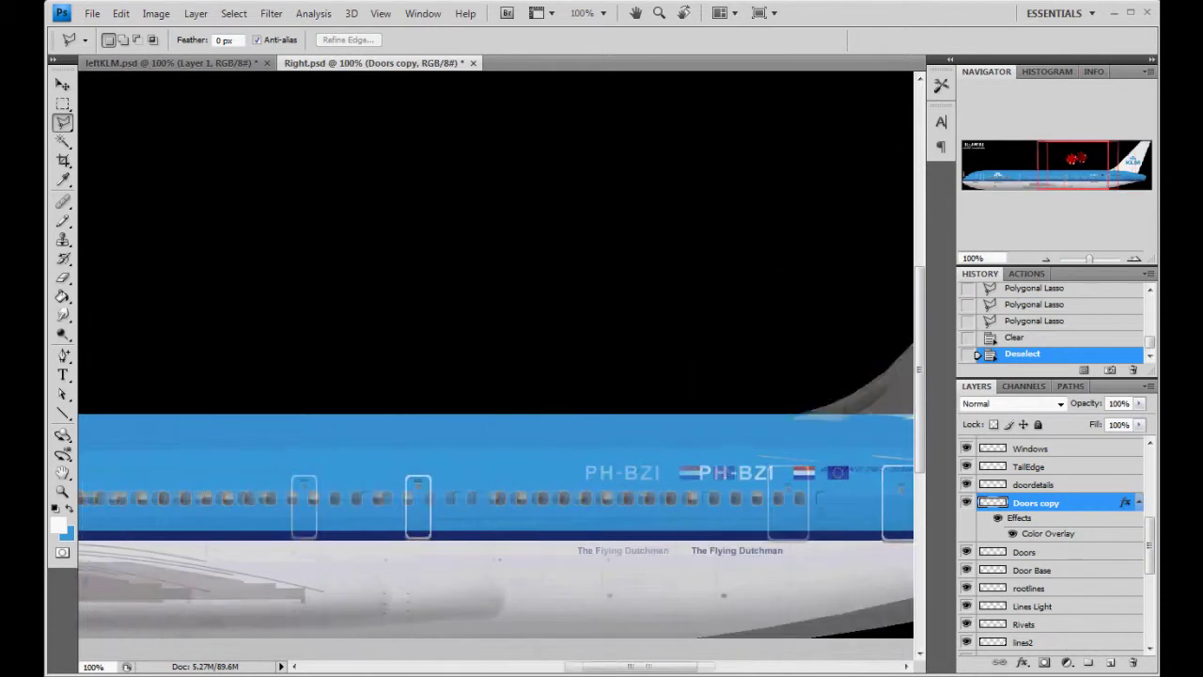
# Select the whitelabels layer in leftKLM.psd with the Move tool active.
pyautogui.hscroll(-10, 496, 357)
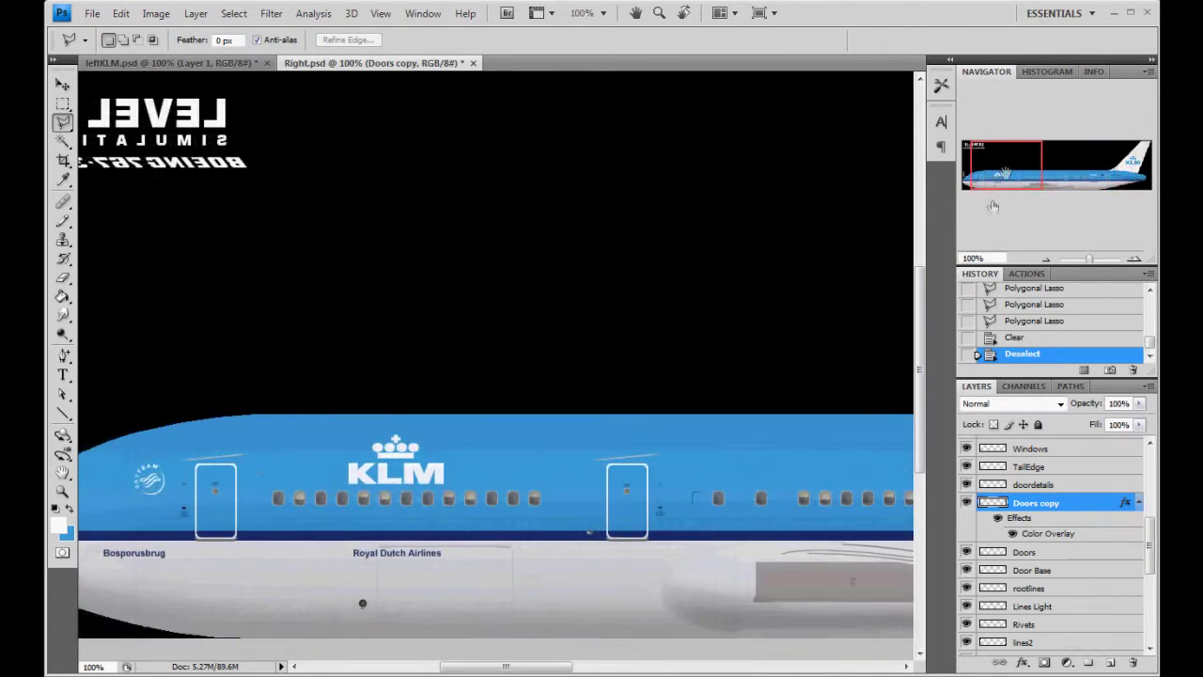
pyautogui.click(244, 63)
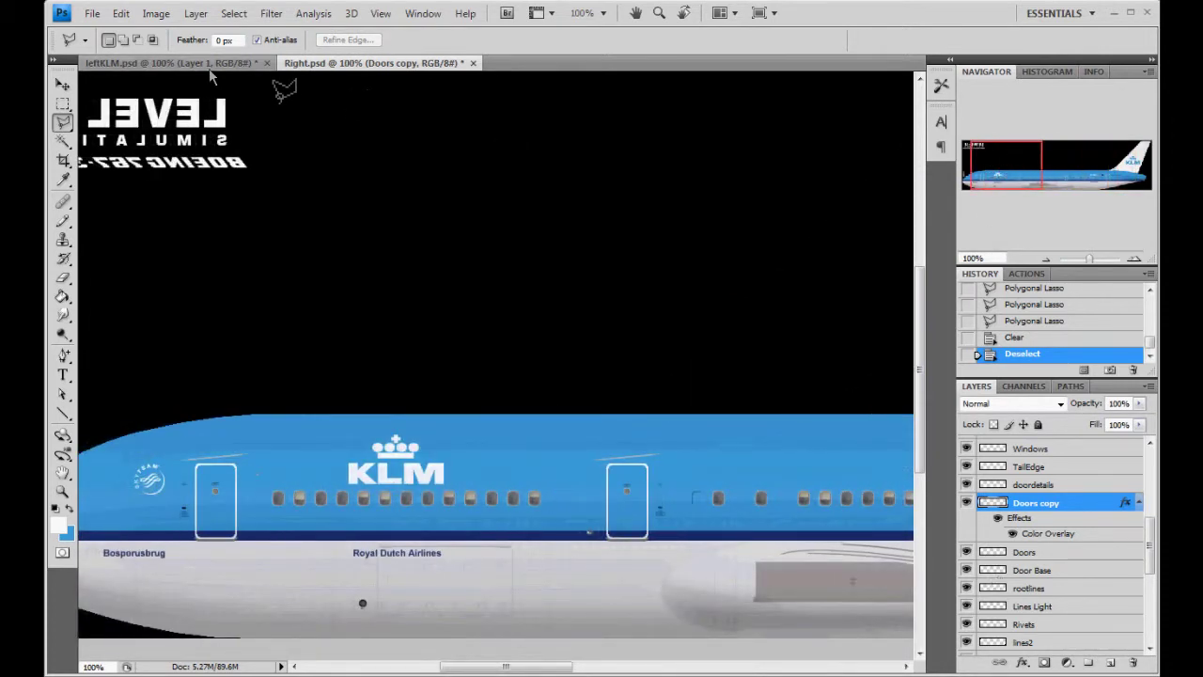
pyautogui.click(62, 85)
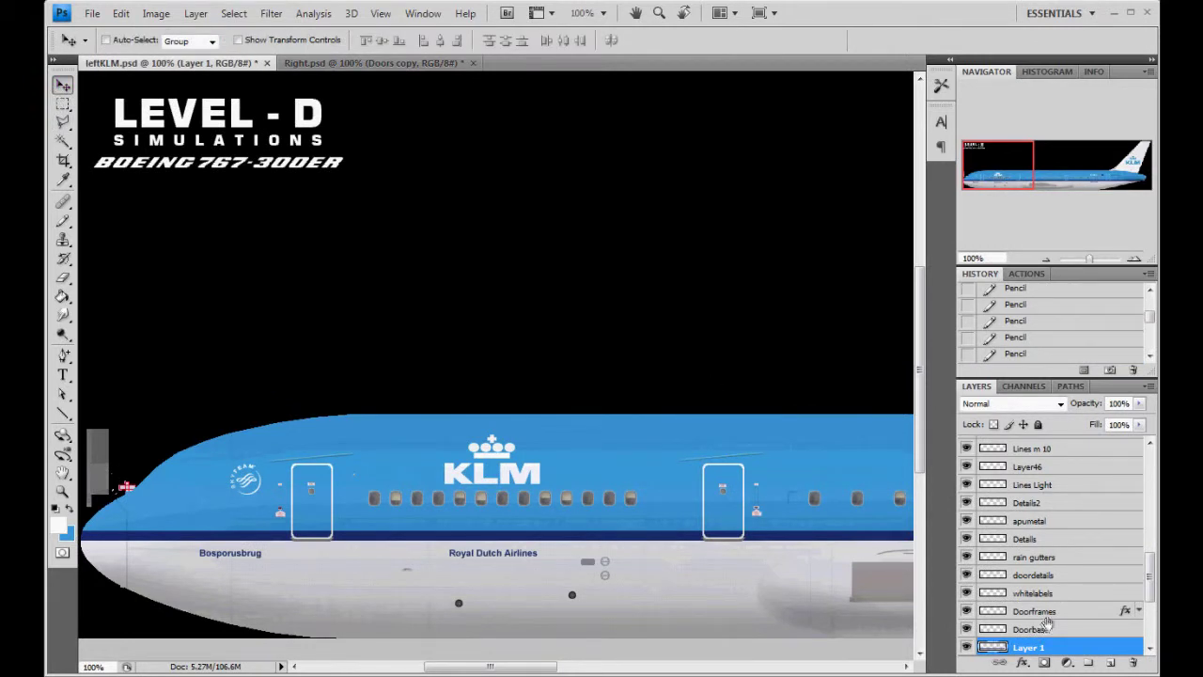
pyautogui.click(1059, 592)
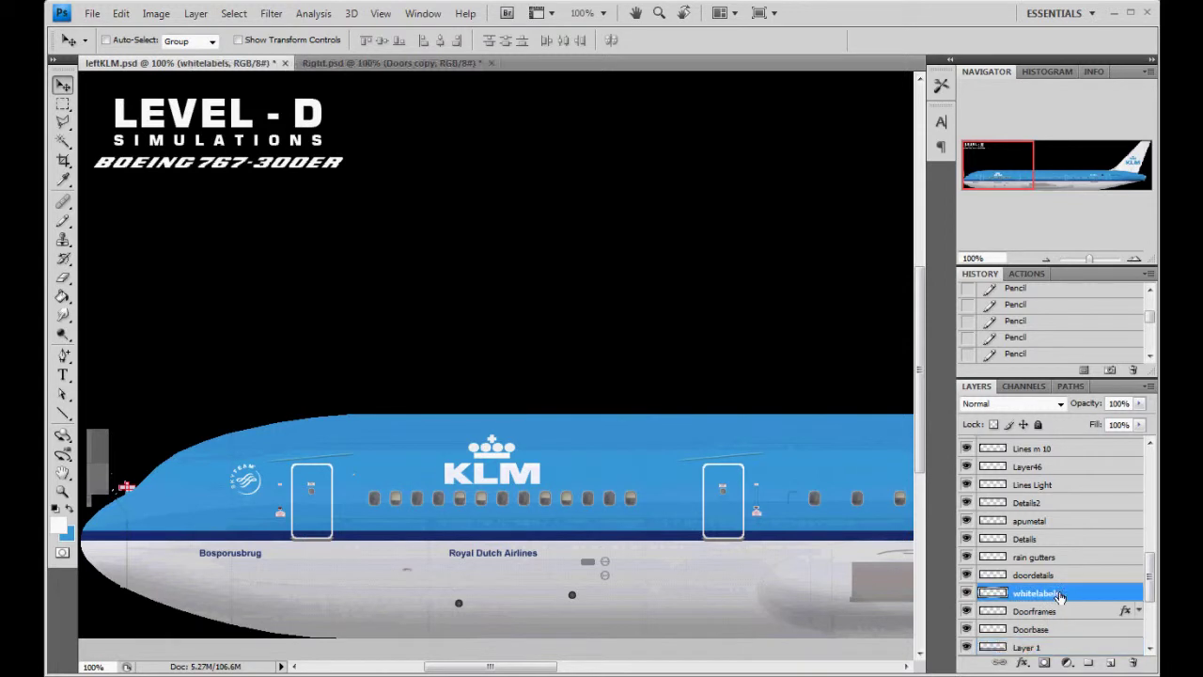
pyautogui.click(400, 62)
pyautogui.scroll(3, 1090, 609)
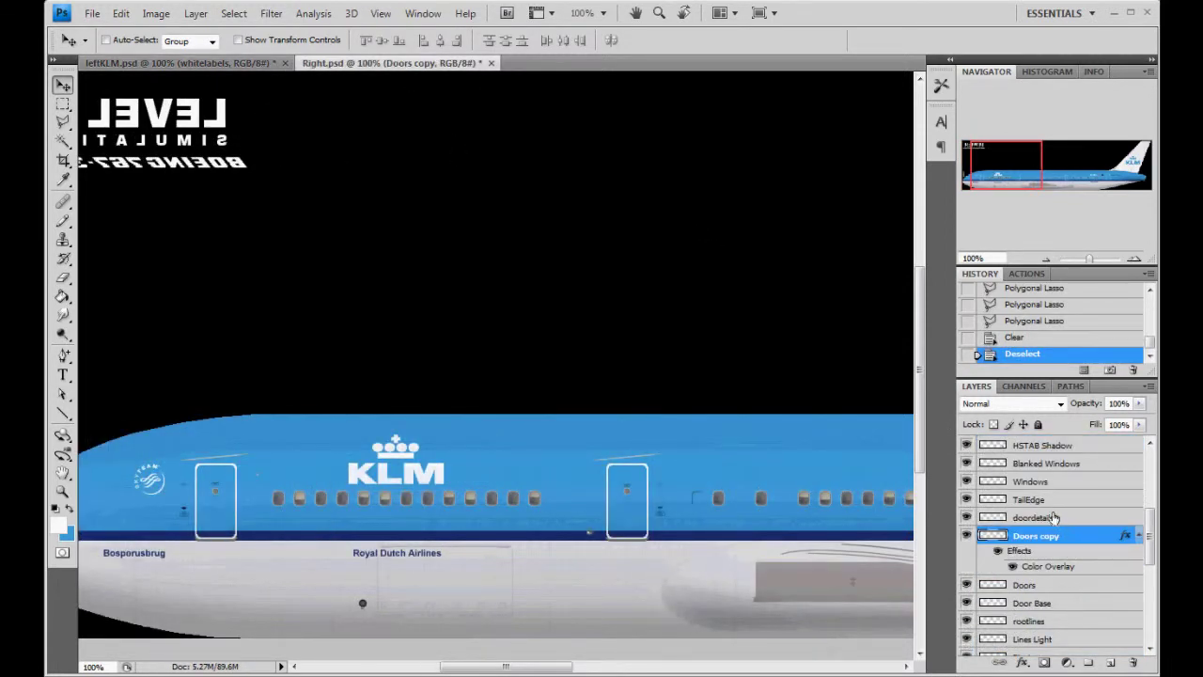
pyautogui.click(216, 63)
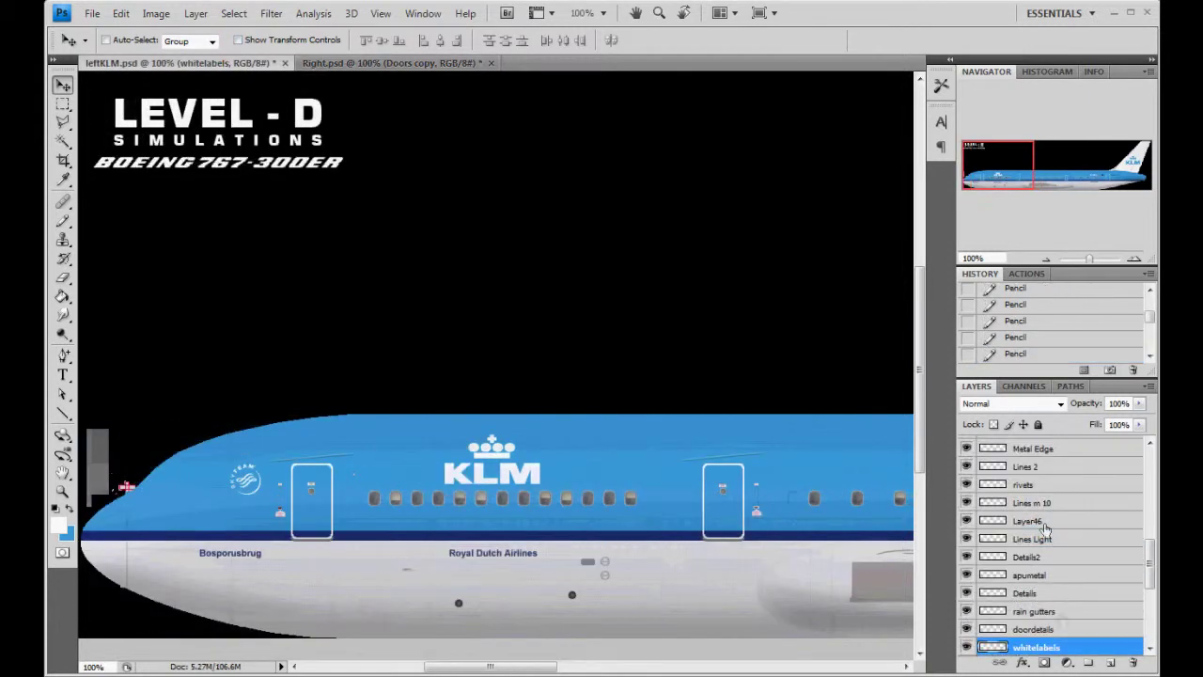
# Duplicate the whitelabels layer into Right.psd and view it there.
pyautogui.rightClick(1079, 650)
pyautogui.click(968, 311)
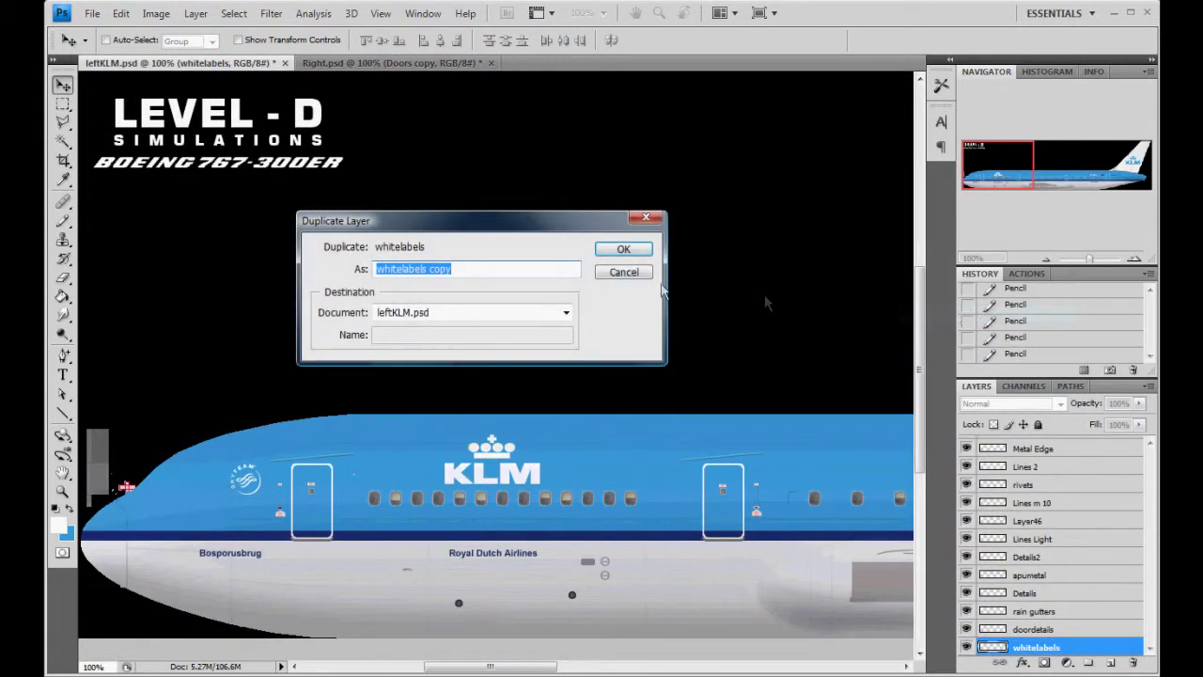
pyautogui.click(566, 312)
pyautogui.click(424, 341)
pyautogui.click(620, 249)
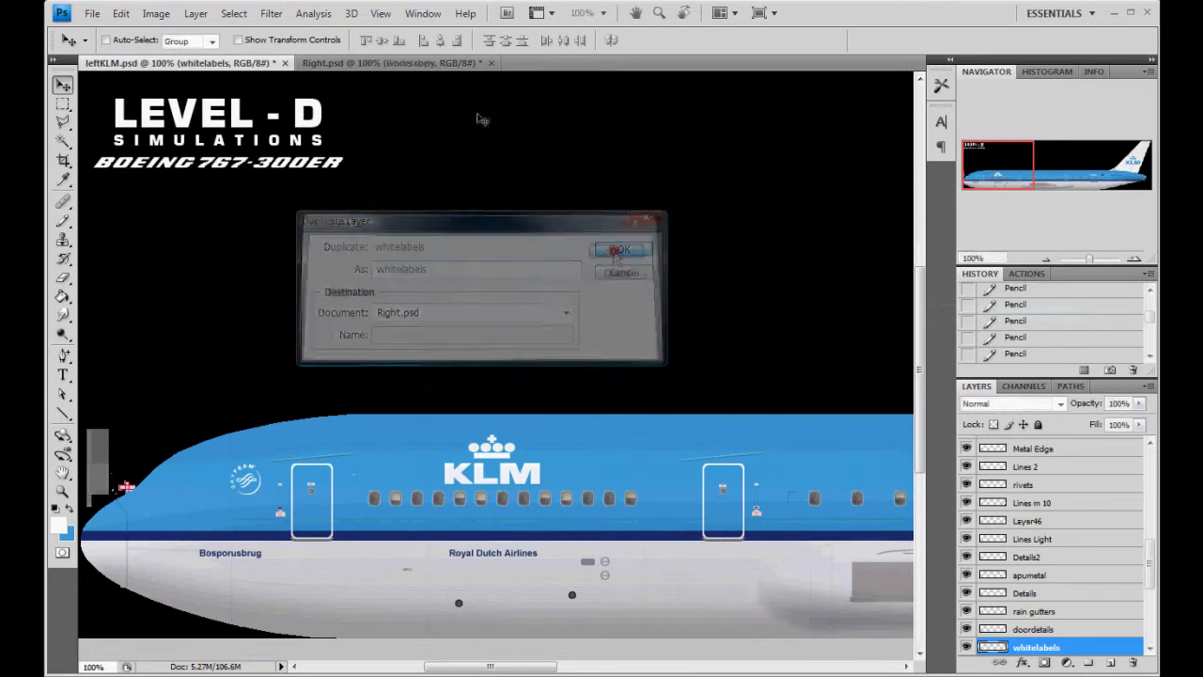
pyautogui.click(432, 63)
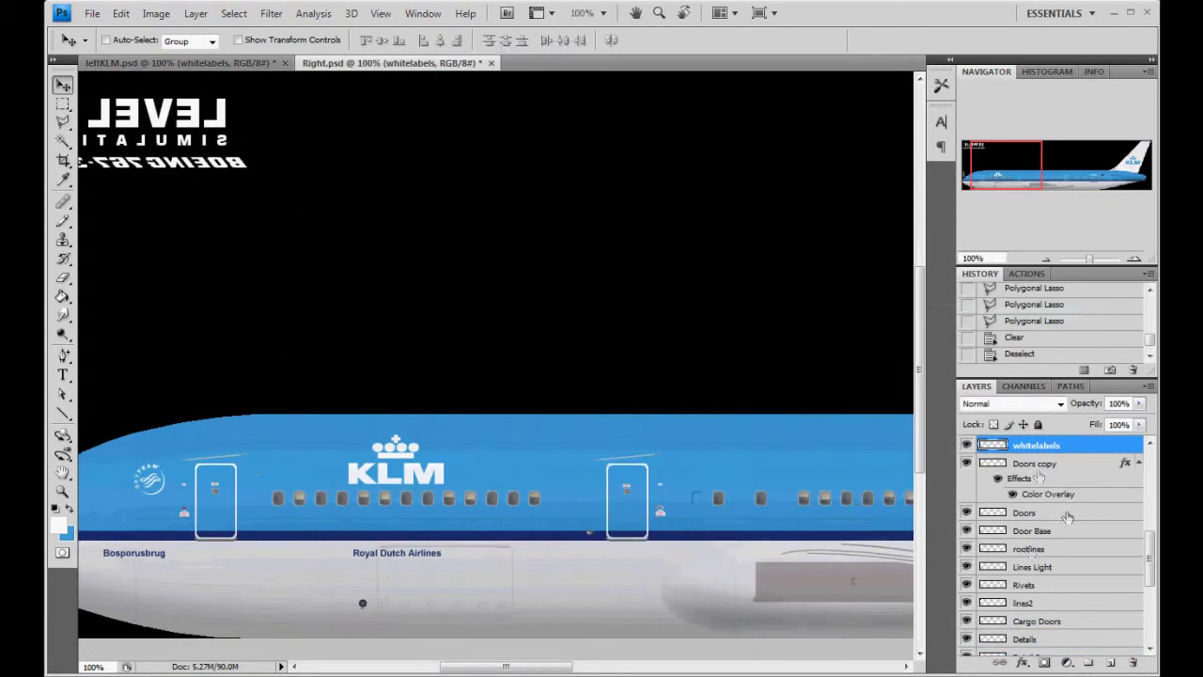
pyautogui.scroll(1, 1038, 478)
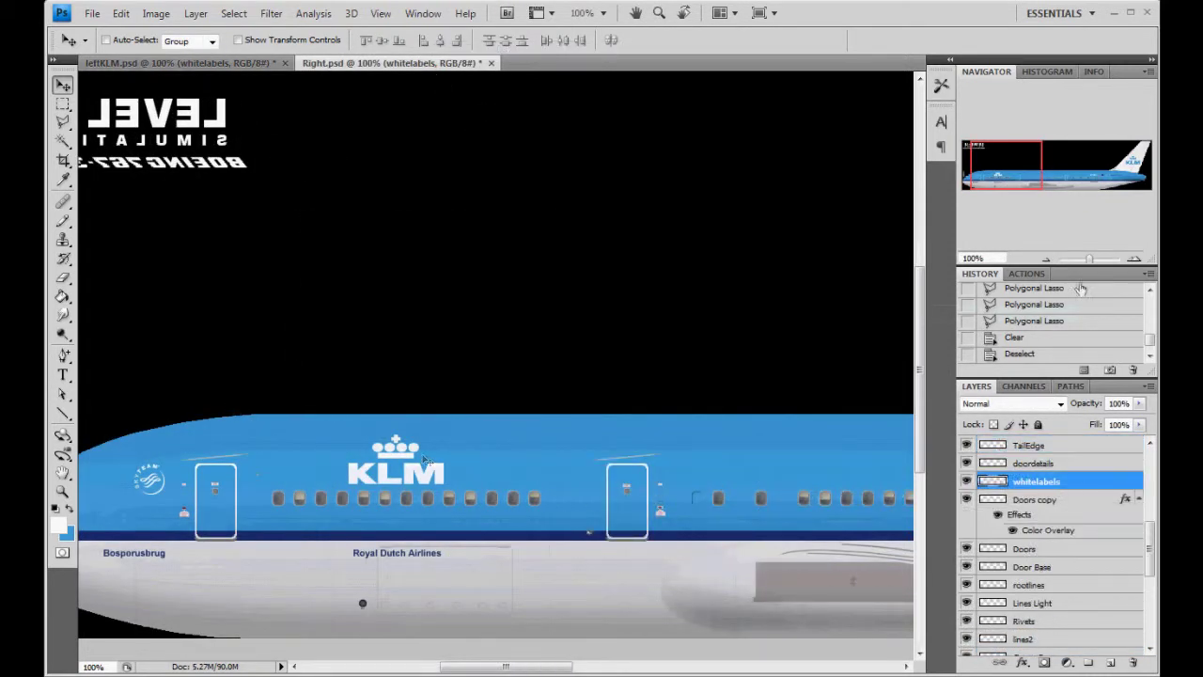
# Pan from the tail fin to the nose with the Navigator and zoom out to 50%.
pyautogui.click(1118, 167)
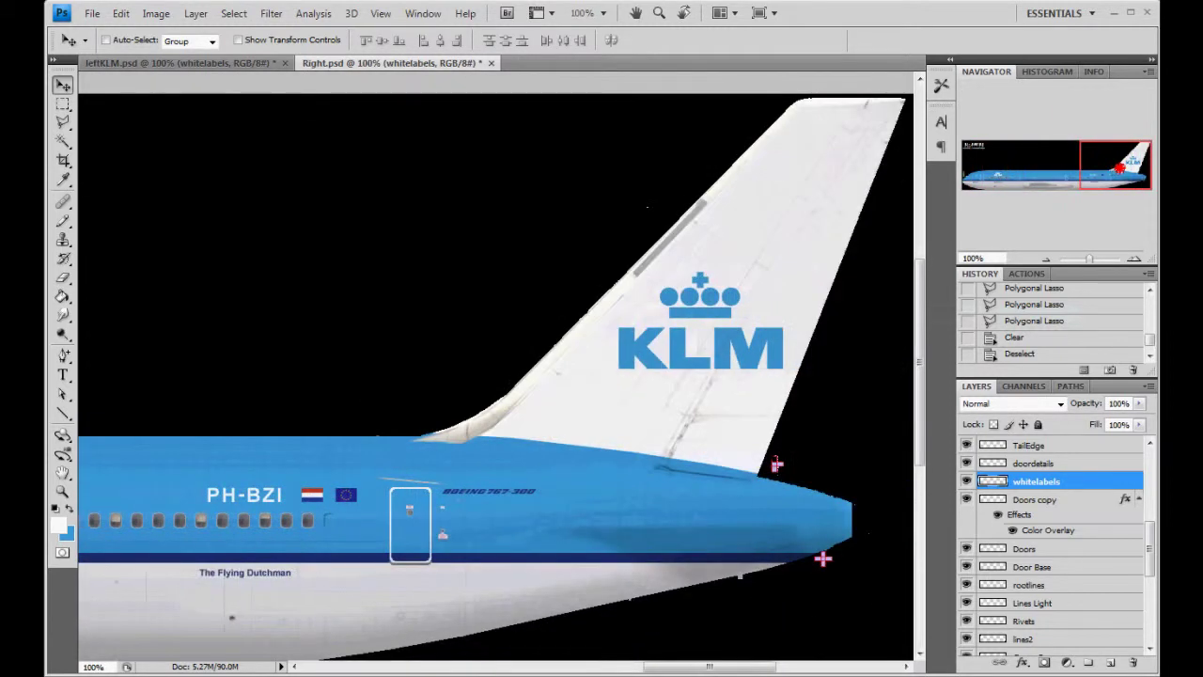
pyautogui.moveTo(1118, 167); pyautogui.dragTo(996, 191)
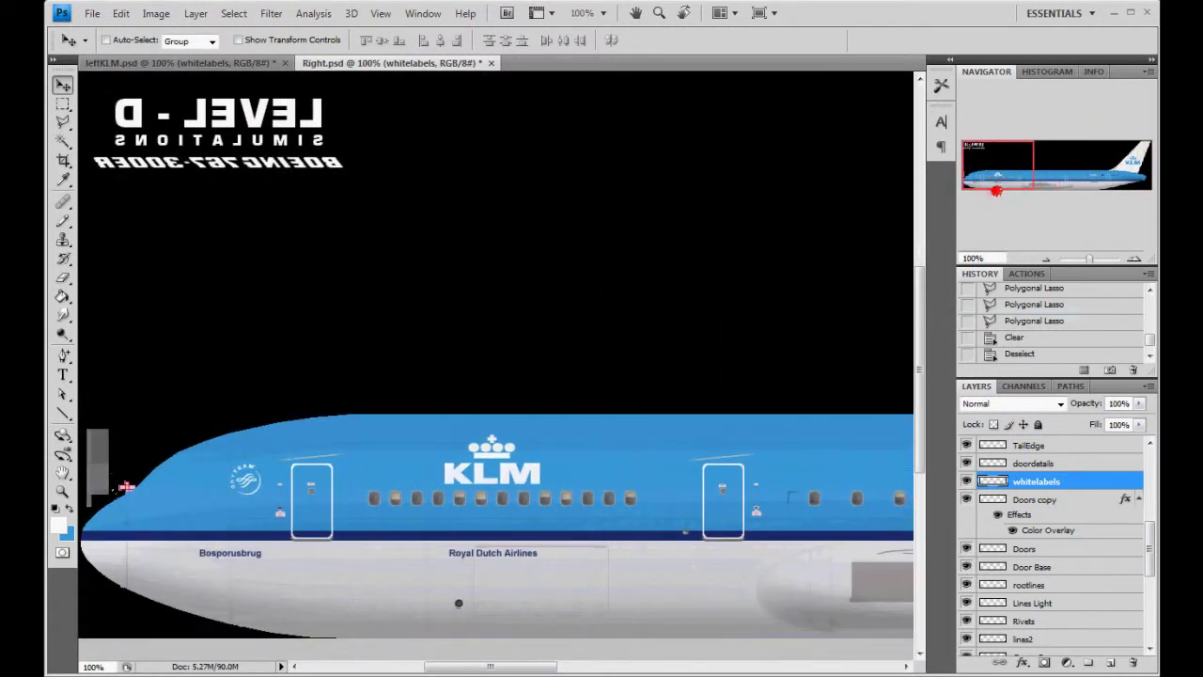
pyautogui.click(1046, 259)
pyautogui.click(1046, 258)
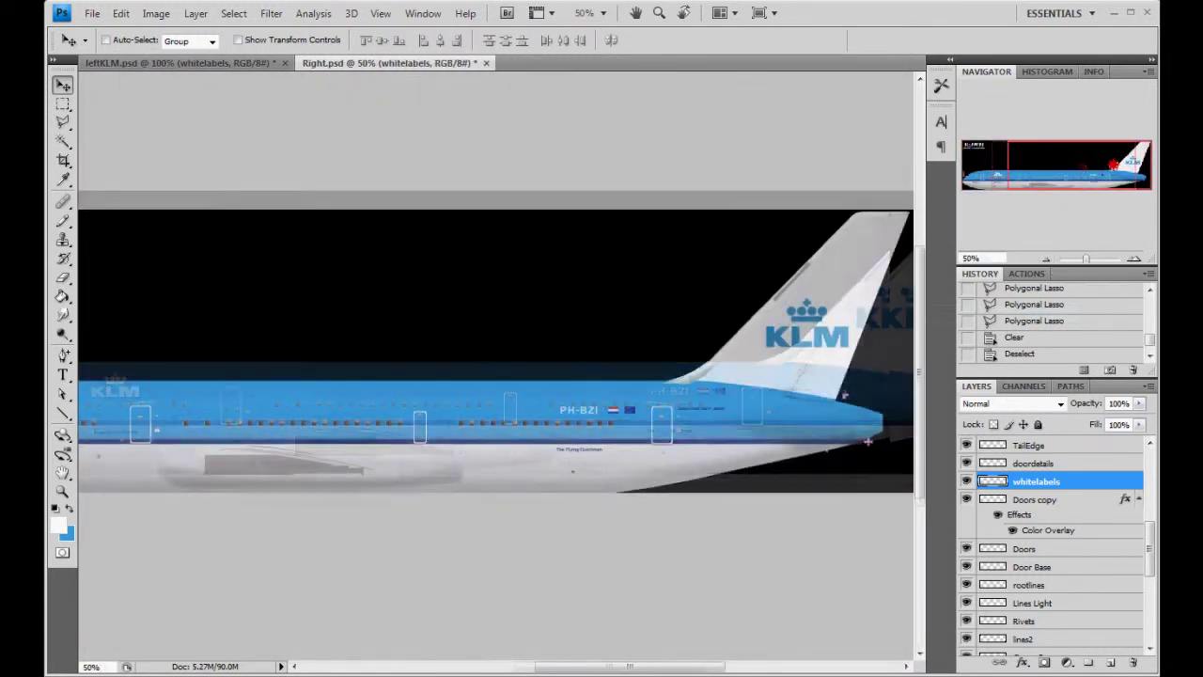
pyautogui.moveTo(1114, 166); pyautogui.dragTo(1064, 168)
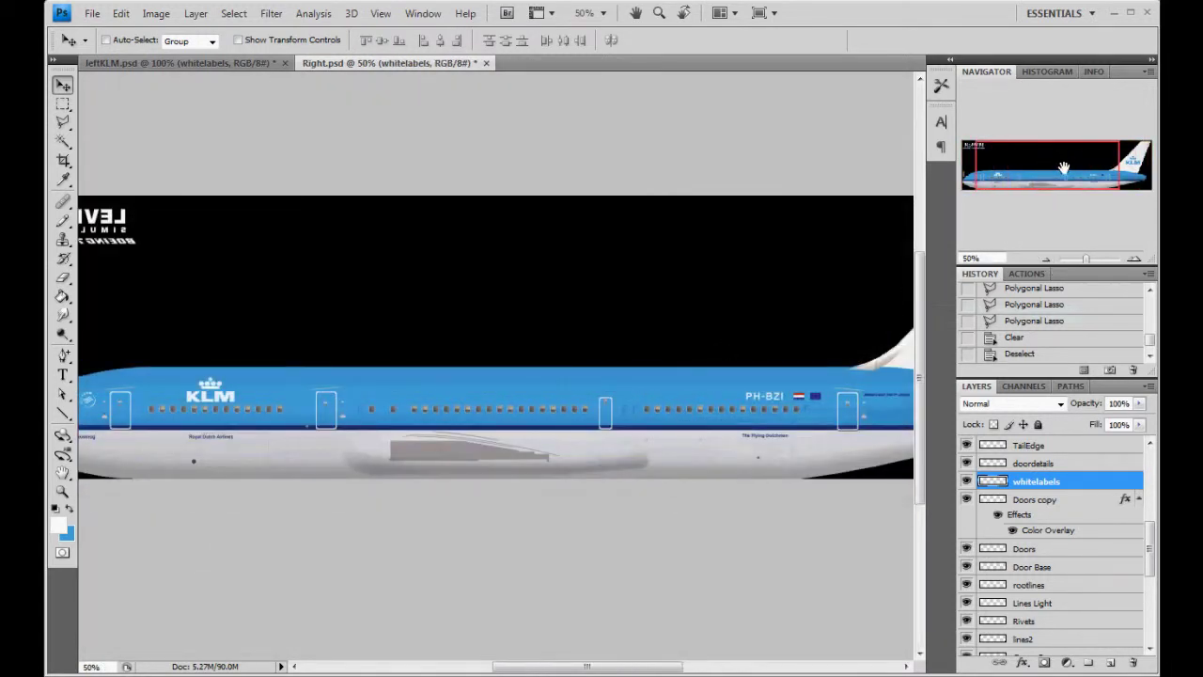
# Flip the Right.psd canvas horizontally via Image Rotation and pan across the flipped aircraft.
pyautogui.moveTo(1063, 167)
pyautogui.mouseDown()
pyautogui.moveTo(1042, 169)
pyautogui.moveTo(1081, 169)
pyautogui.moveTo(1044, 169)
pyautogui.mouseUp()
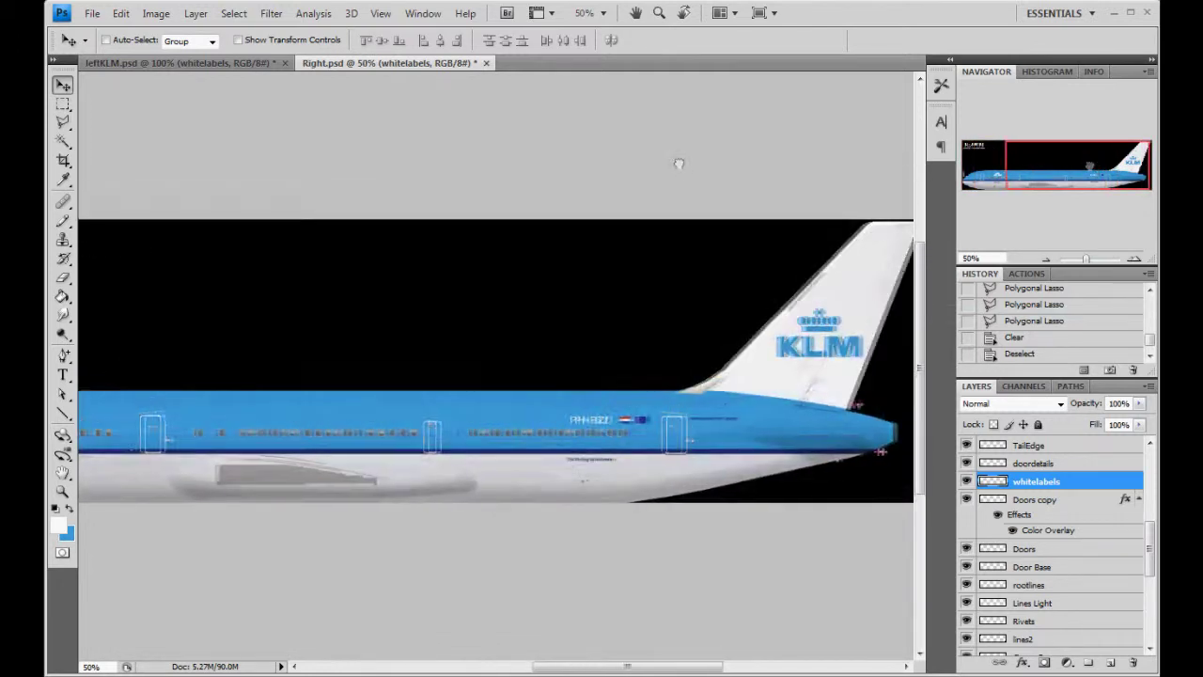
pyautogui.click(122, 15)
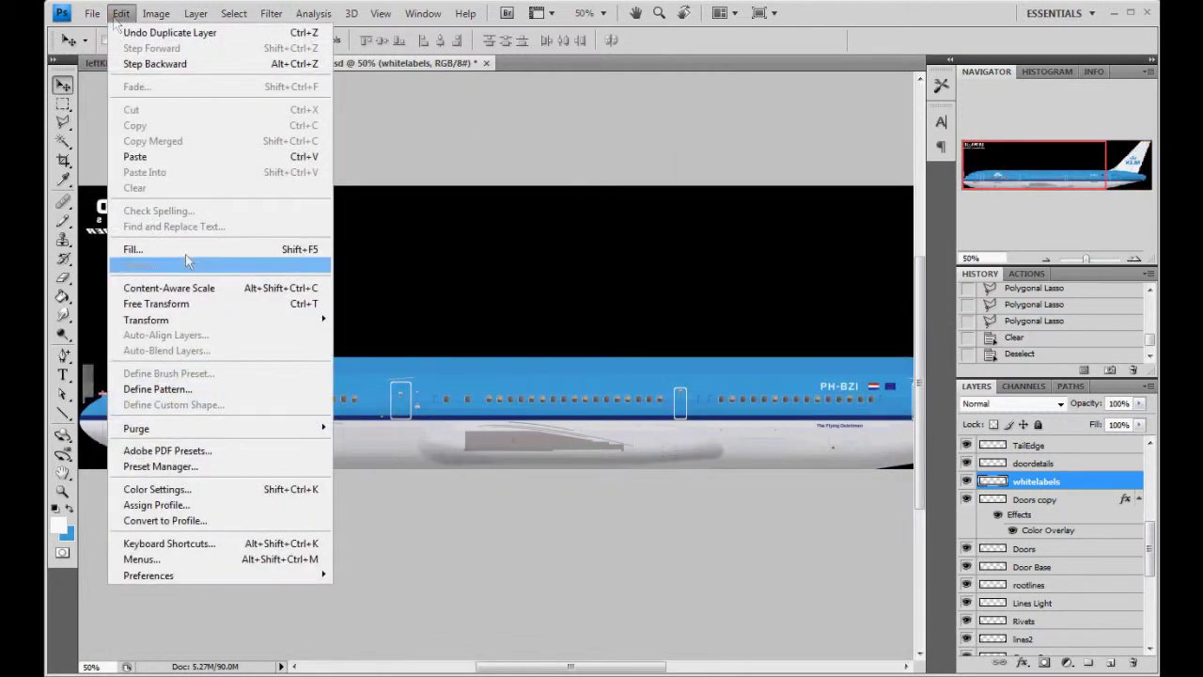
pyautogui.moveTo(147, 16)
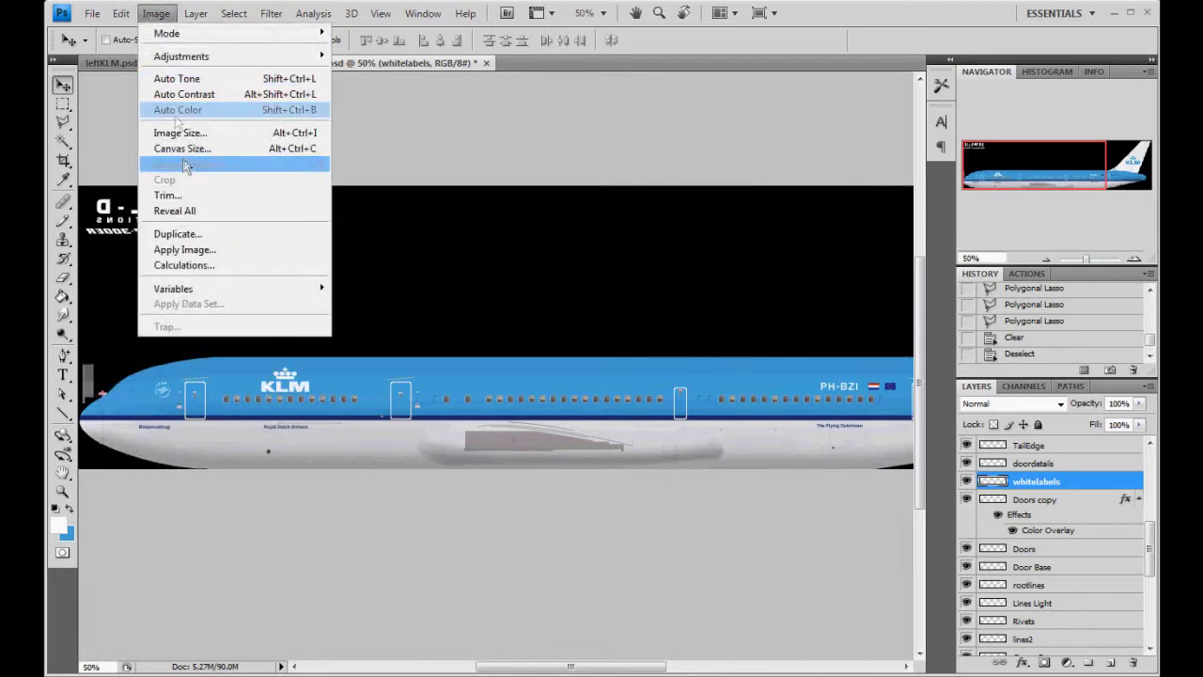
pyautogui.moveTo(183, 164)
pyautogui.click(391, 233)
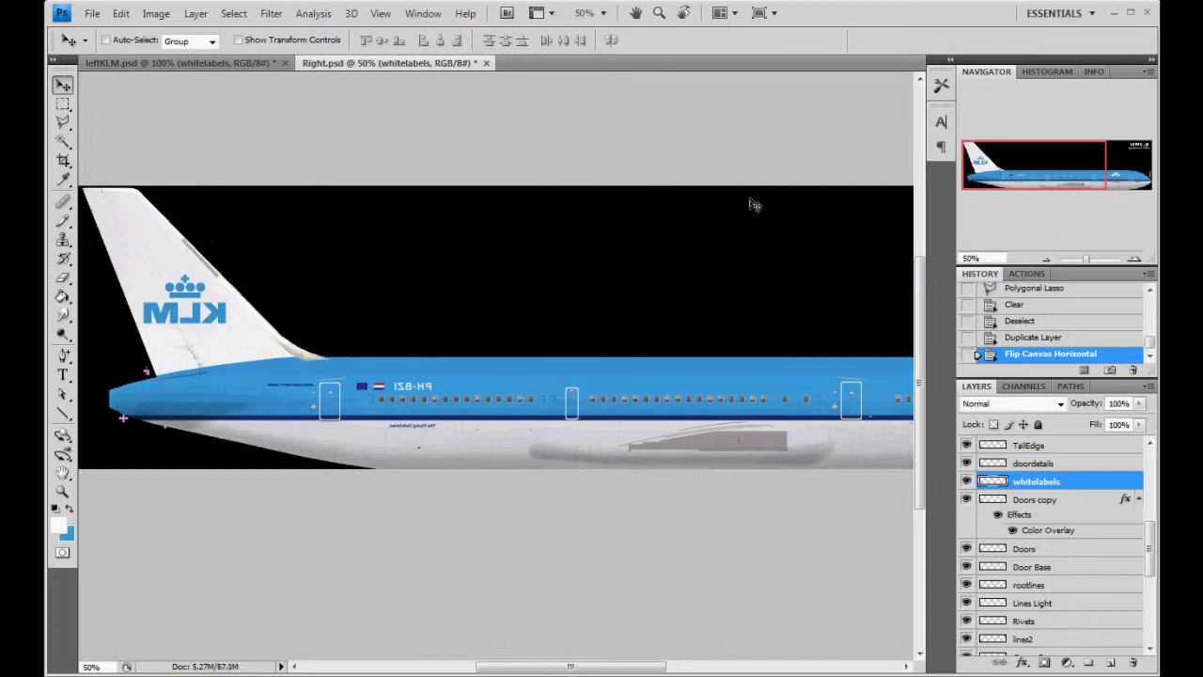
pyautogui.hscroll(5, 755, 205)
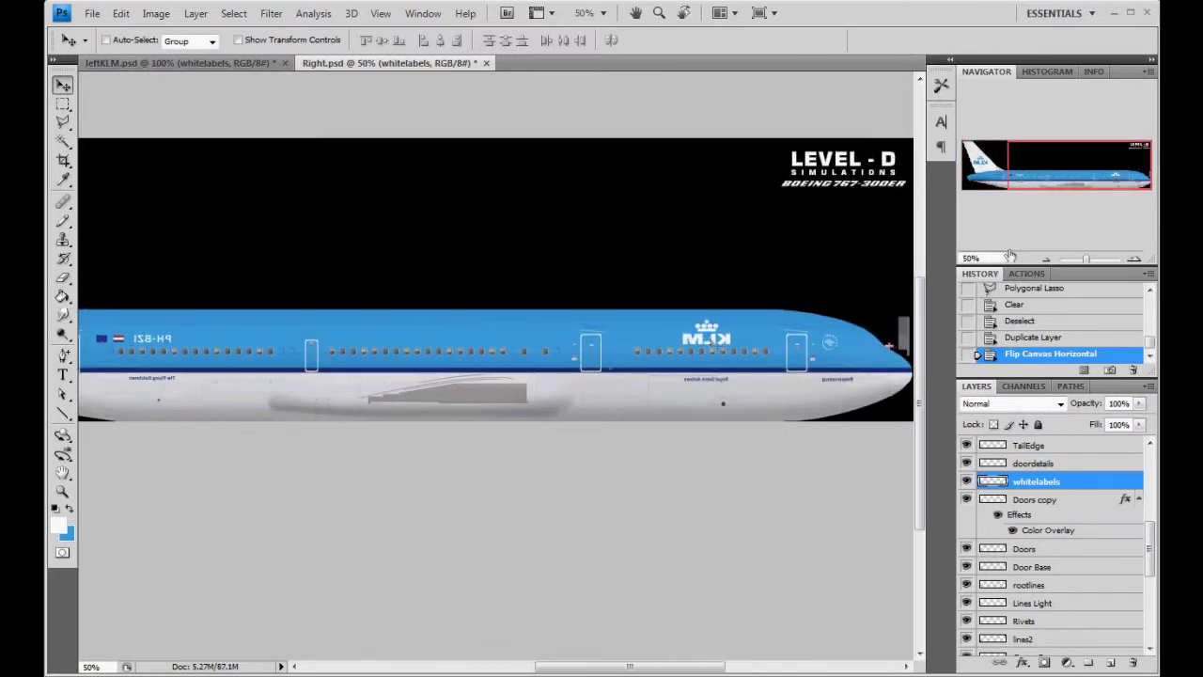
pyautogui.moveTo(1069, 163)
pyautogui.mouseDown()
pyautogui.moveTo(1025, 167)
pyautogui.moveTo(1085, 172)
pyautogui.mouseUp()
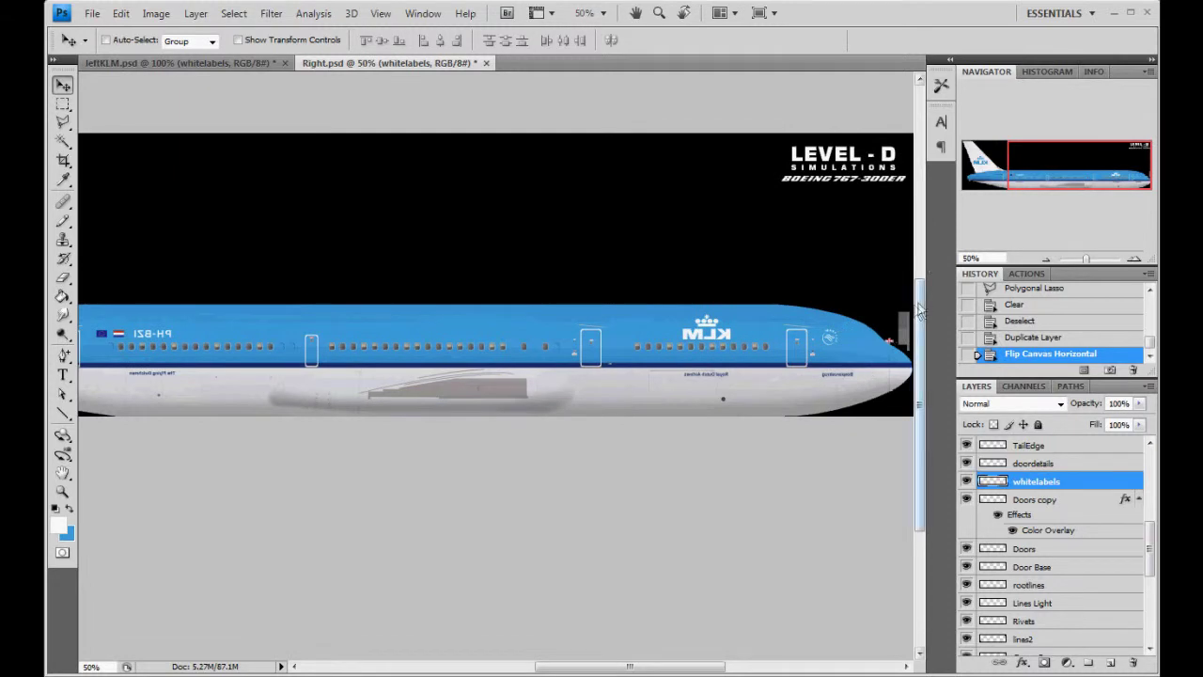
pyautogui.scroll(-5, 1115, 648)
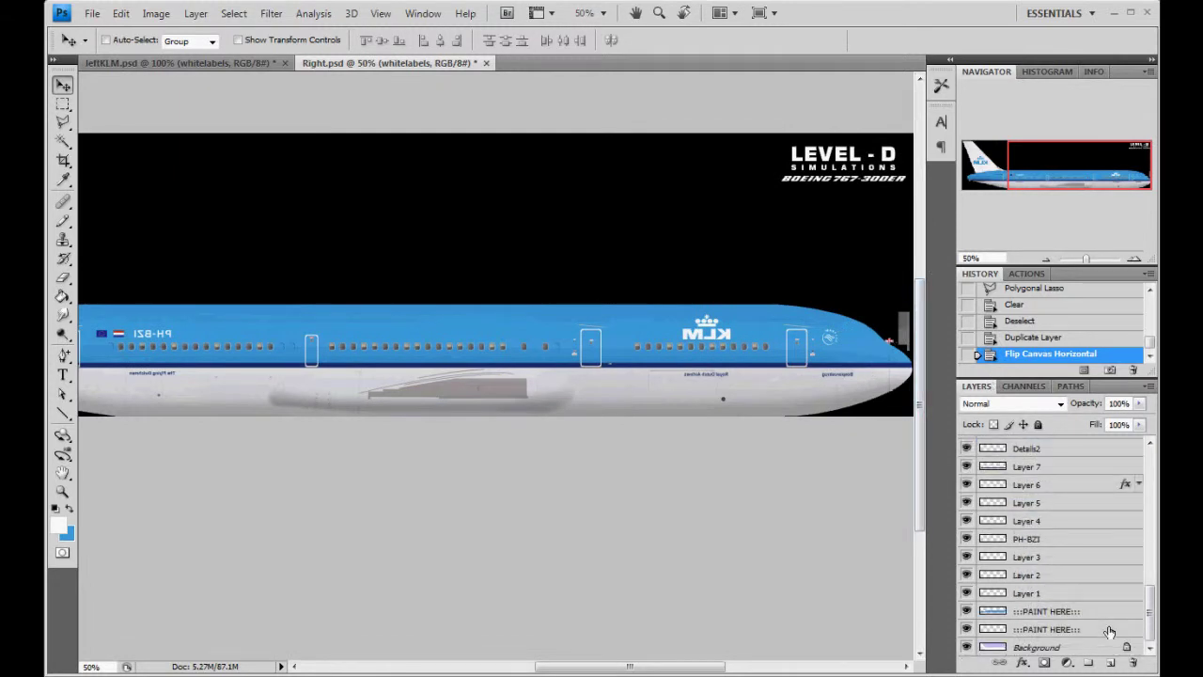
# Select Layer 1 and toggle its visibility to confirm it holds the tail logo.
pyautogui.click(1053, 595)
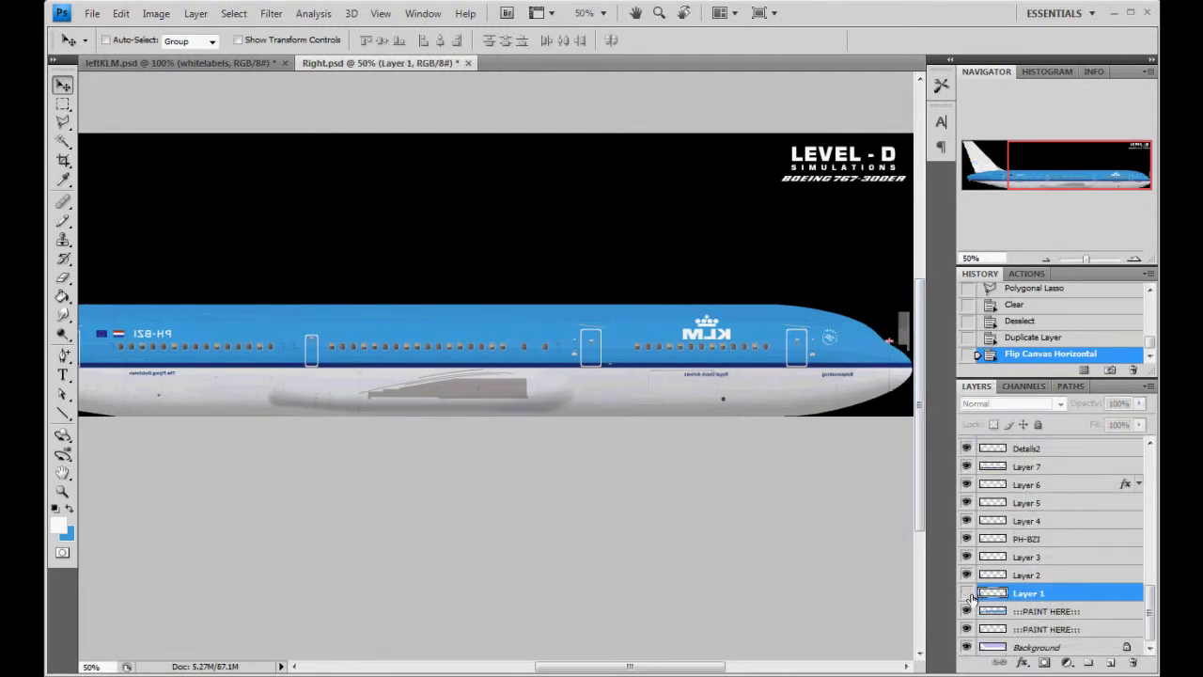
pyautogui.click(966, 594)
pyautogui.click(967, 593)
pyautogui.click(967, 594)
pyautogui.hscroll(-5, 495, 282)
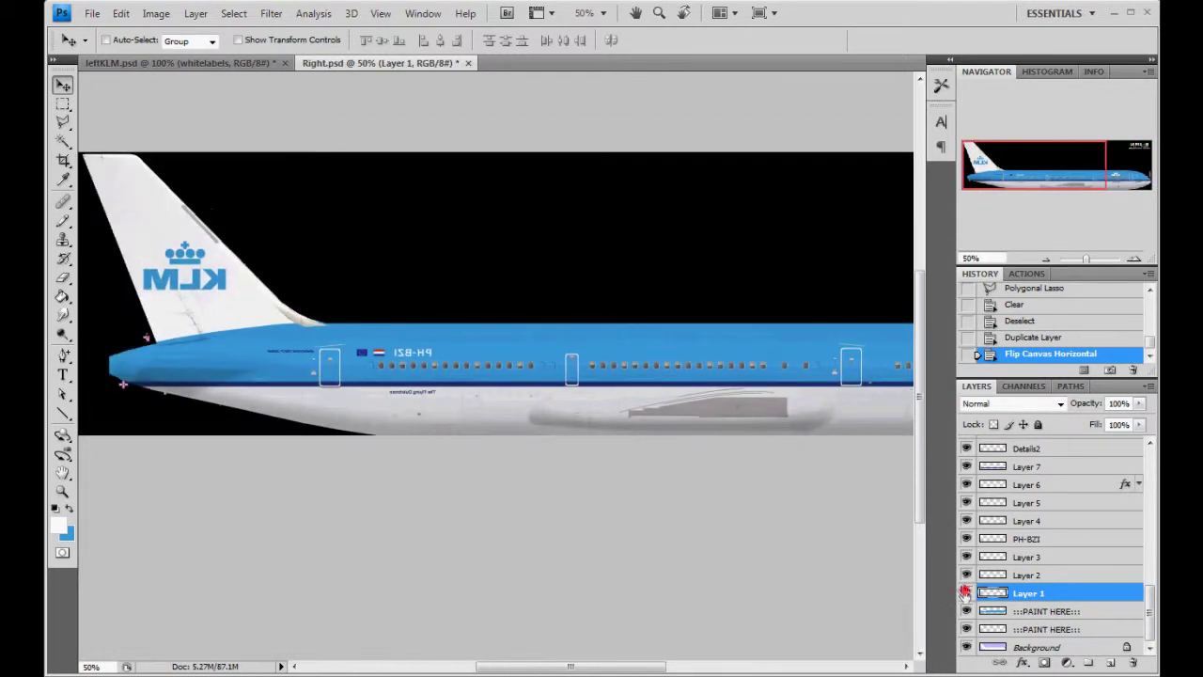
pyautogui.click(967, 593)
pyautogui.click(966, 593)
# Confirm Layer 3 holds the EU flag, then flip Layer 1's tail logo horizontally.
pyautogui.click(1056, 575)
pyautogui.click(1057, 556)
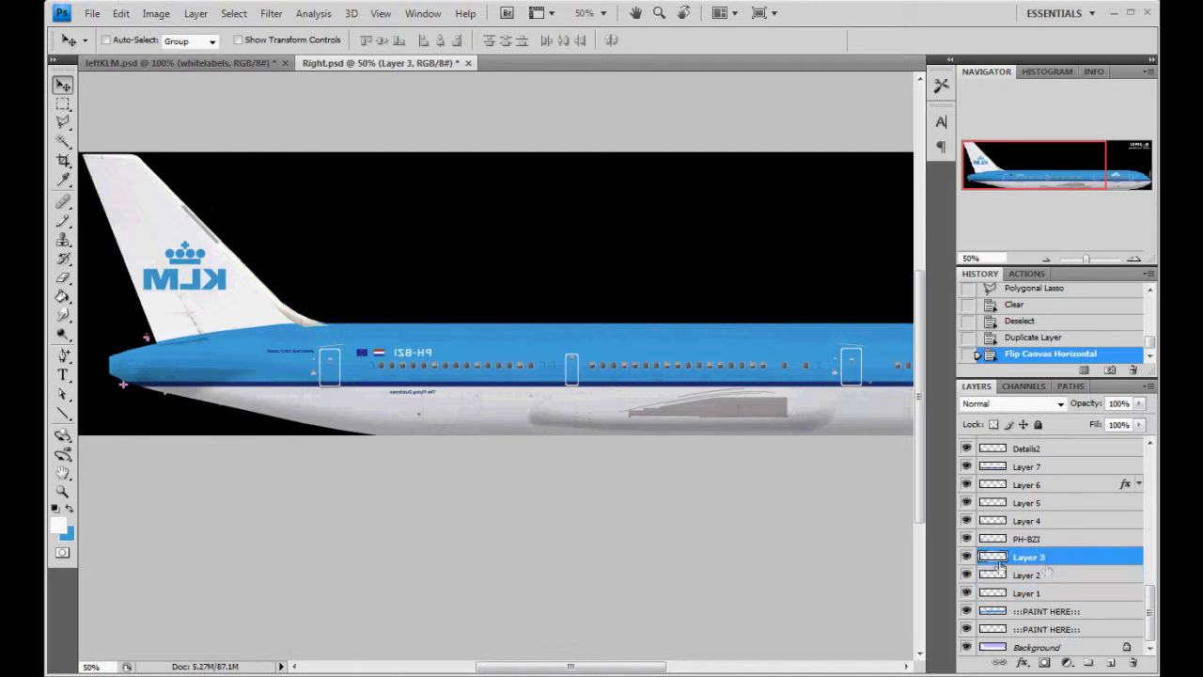
pyautogui.click(966, 557)
pyautogui.click(966, 556)
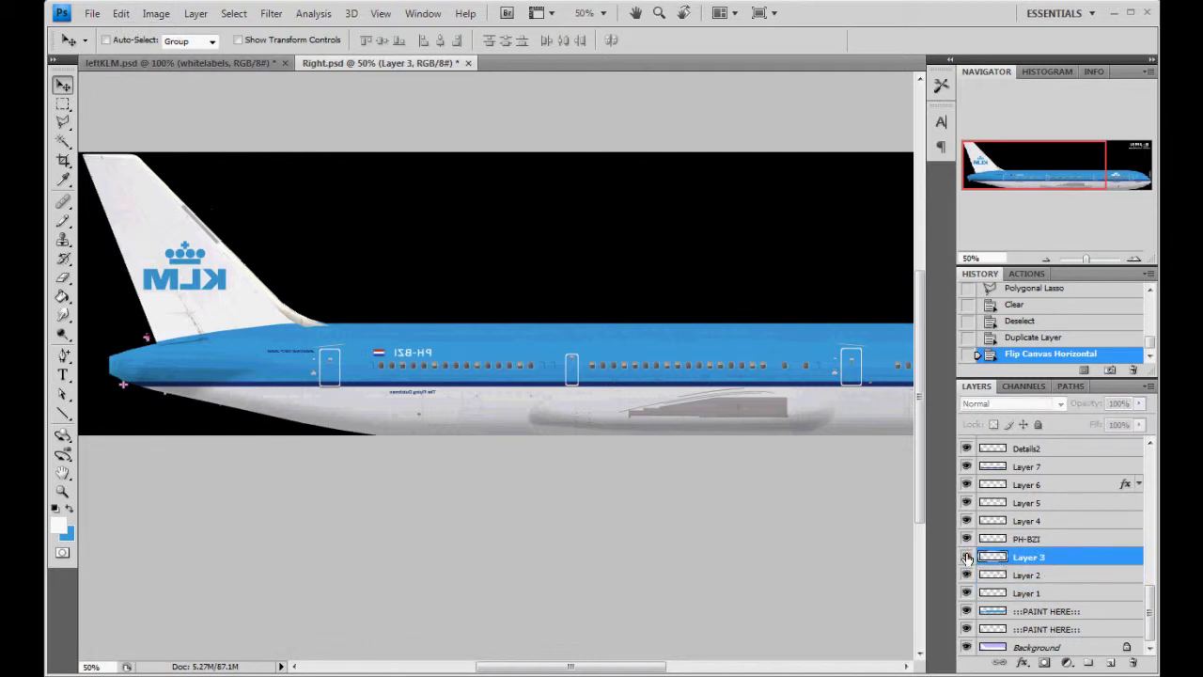
pyautogui.click(986, 593)
pyautogui.click(966, 592)
pyautogui.click(966, 592)
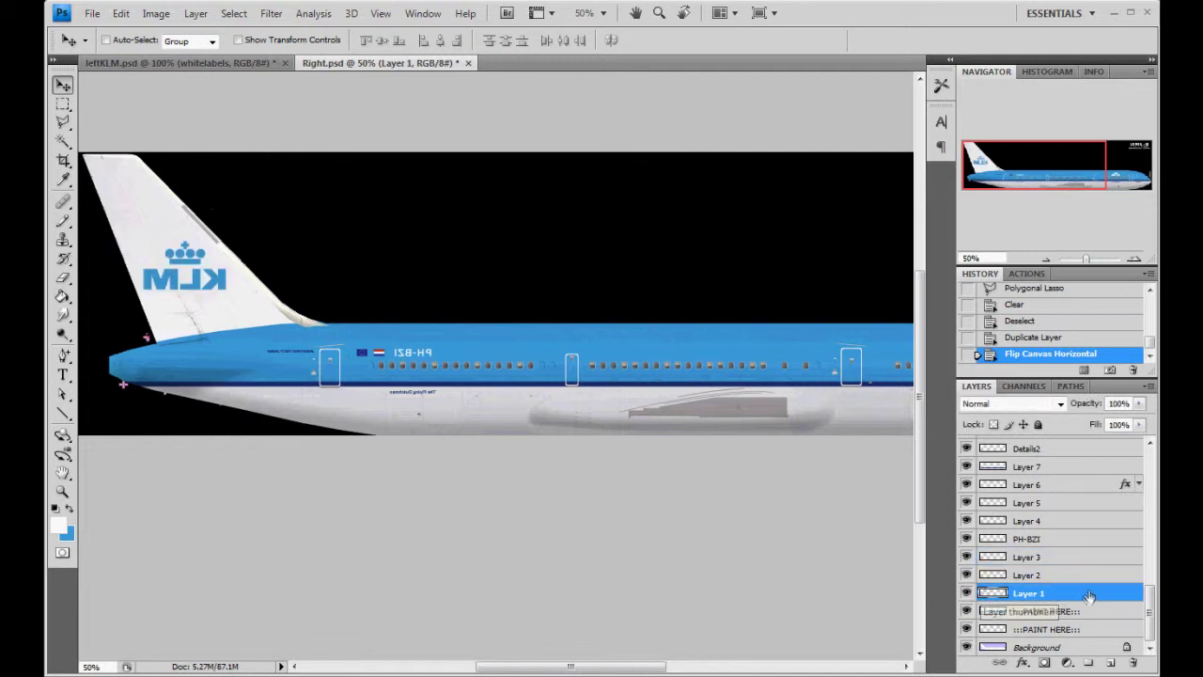
pyautogui.click(119, 14)
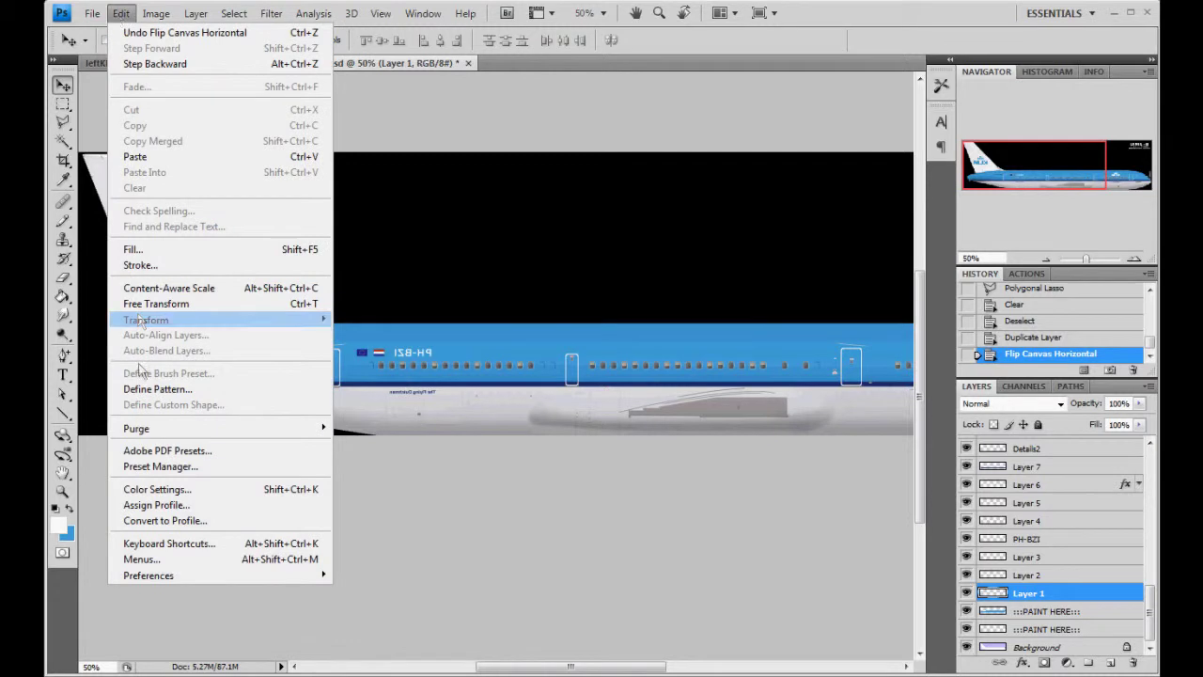
pyautogui.moveTo(150, 320)
pyautogui.click(381, 498)
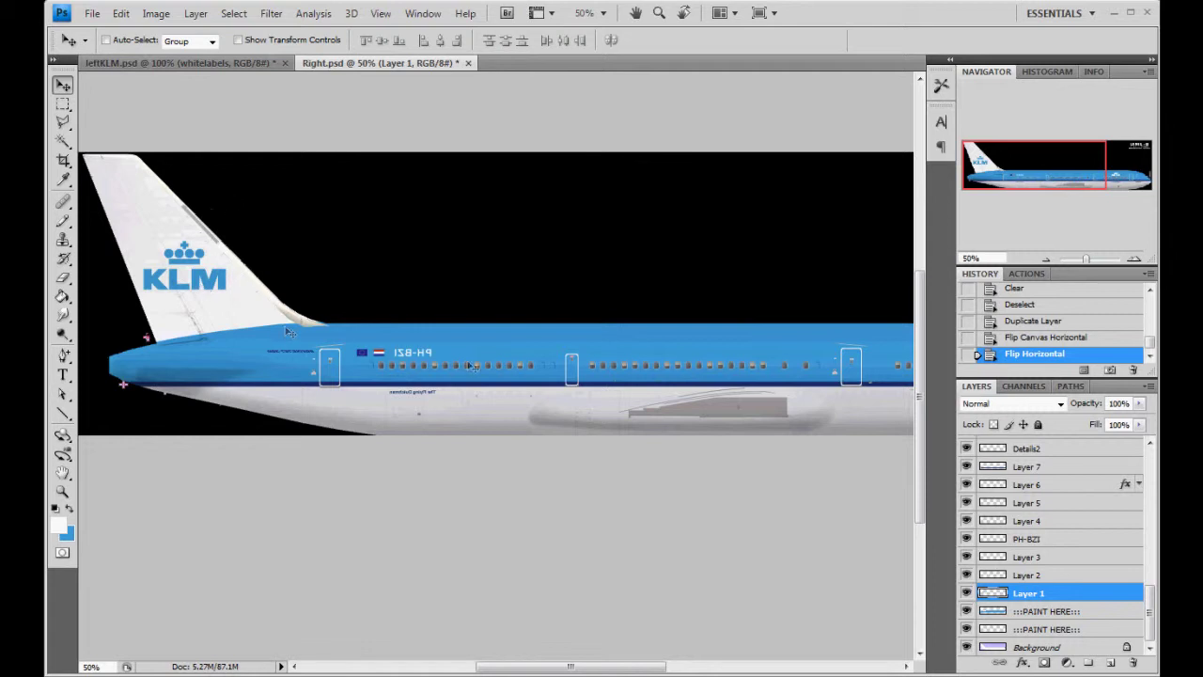
# Select Layer 2 and toggle Layers 2 and 3 visibility to identify their content.
pyautogui.click(1073, 575)
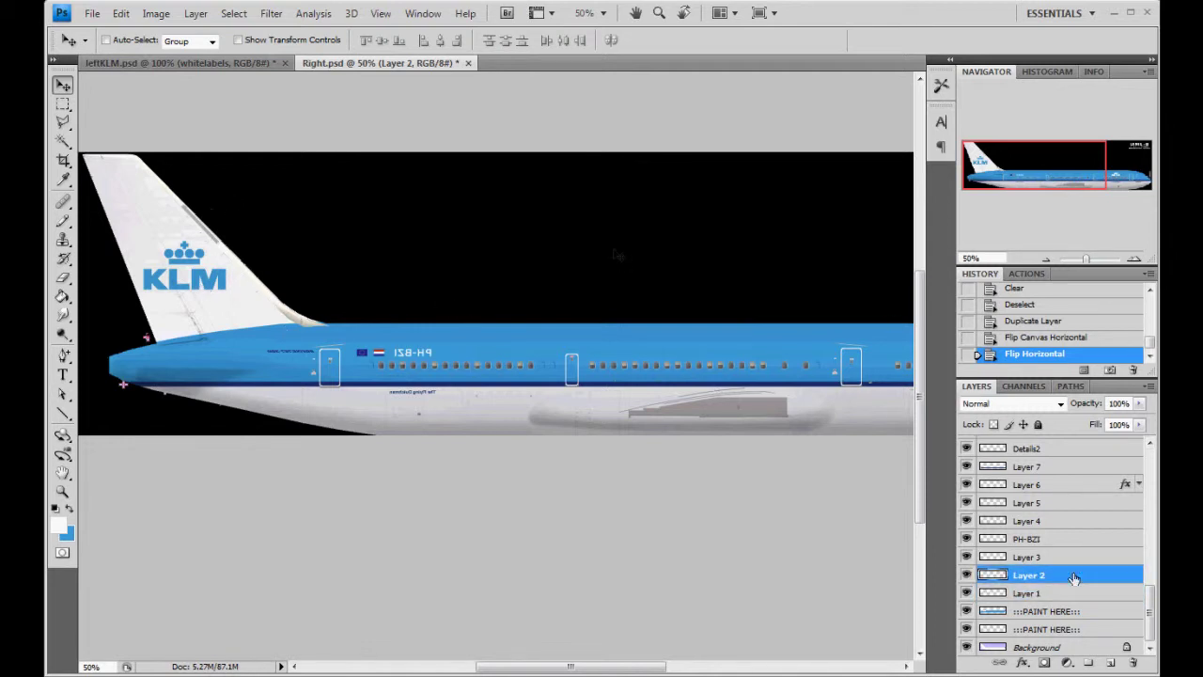
pyautogui.click(967, 576)
pyautogui.click(967, 576)
pyautogui.click(968, 576)
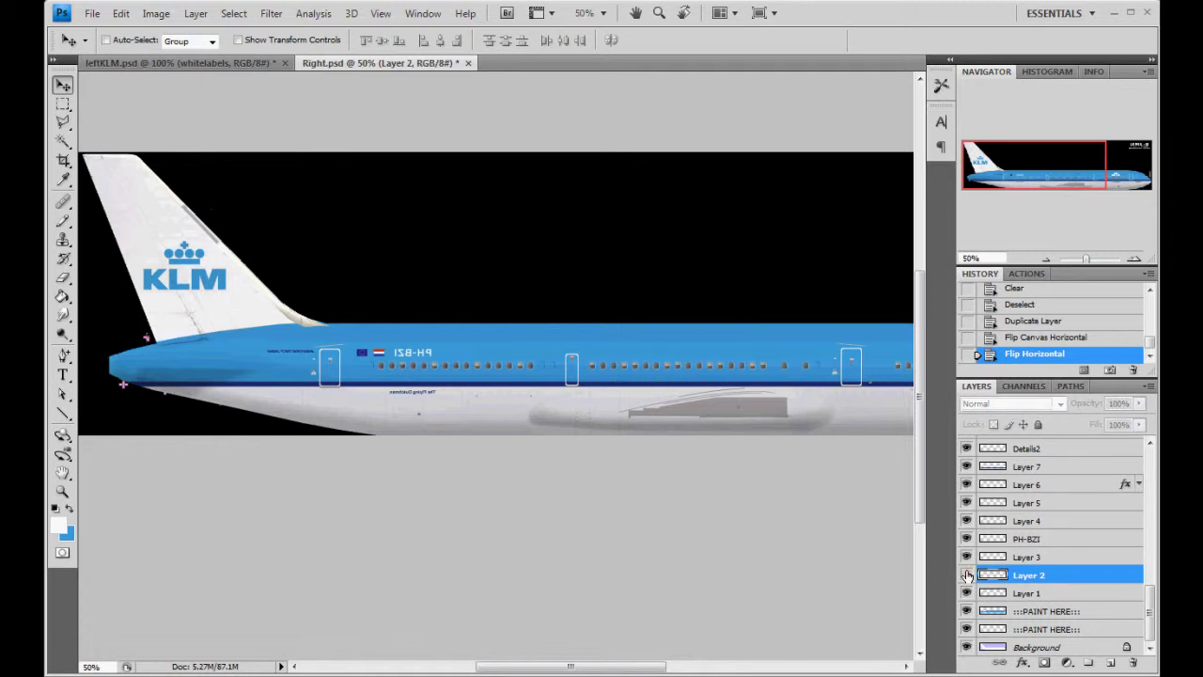
pyautogui.click(968, 575)
pyautogui.click(967, 575)
pyautogui.click(968, 575)
pyautogui.click(967, 575)
pyautogui.click(968, 577)
pyautogui.click(967, 559)
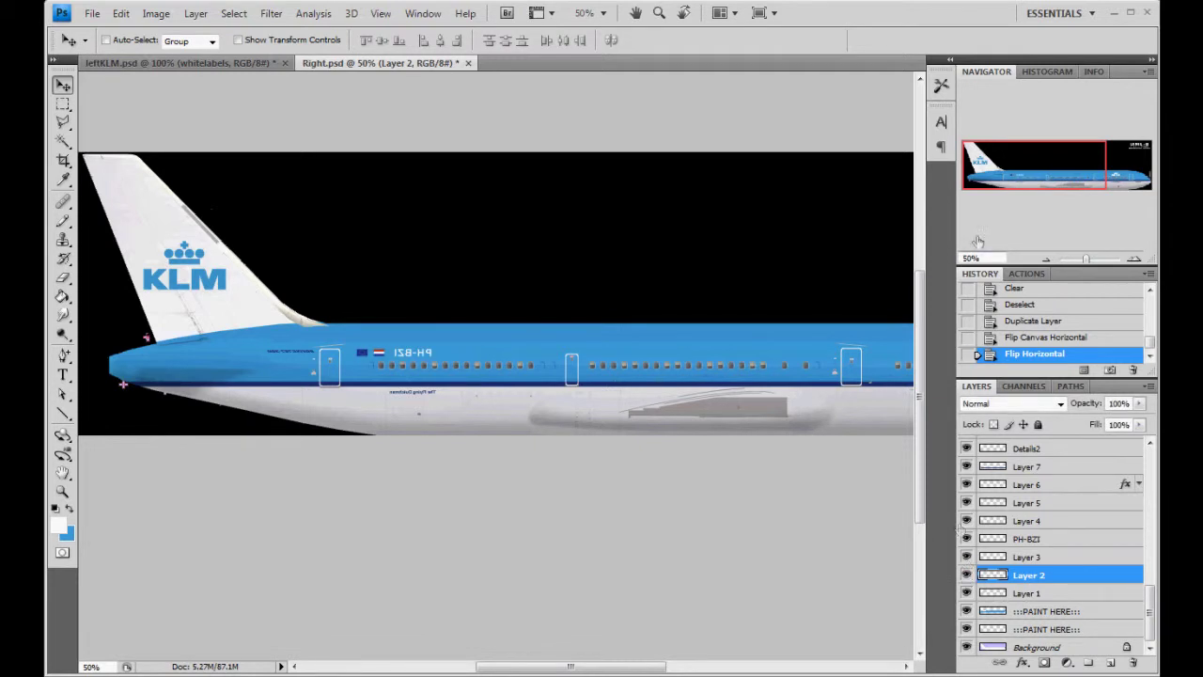
pyautogui.moveTo(978, 166); pyautogui.dragTo(1053, 171)
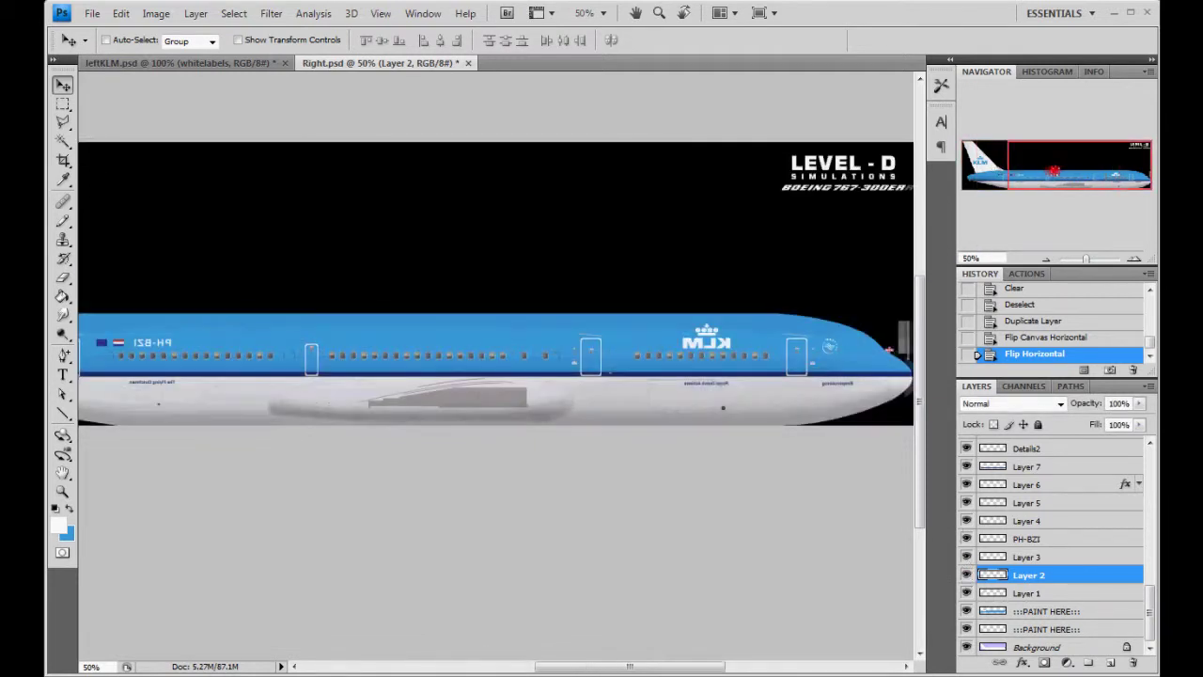
pyautogui.click(967, 575)
# Show Layer 2 again and flip it horizontally.
pyautogui.click(967, 576)
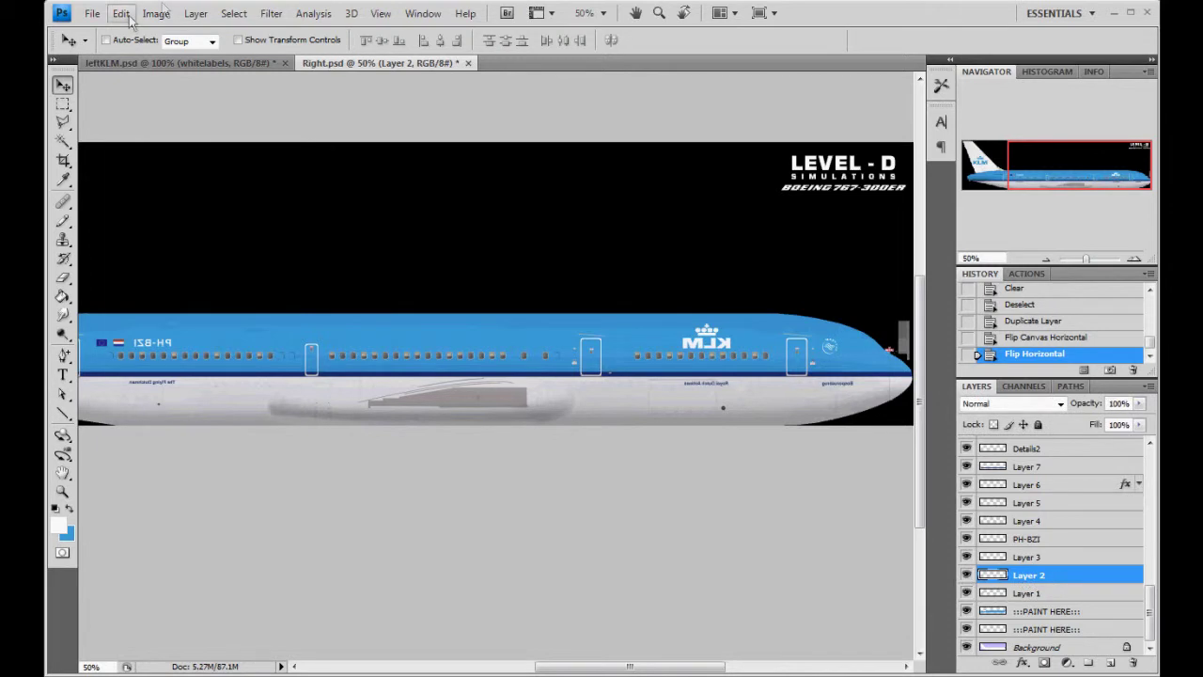
pyautogui.click(124, 14)
pyautogui.moveTo(158, 321)
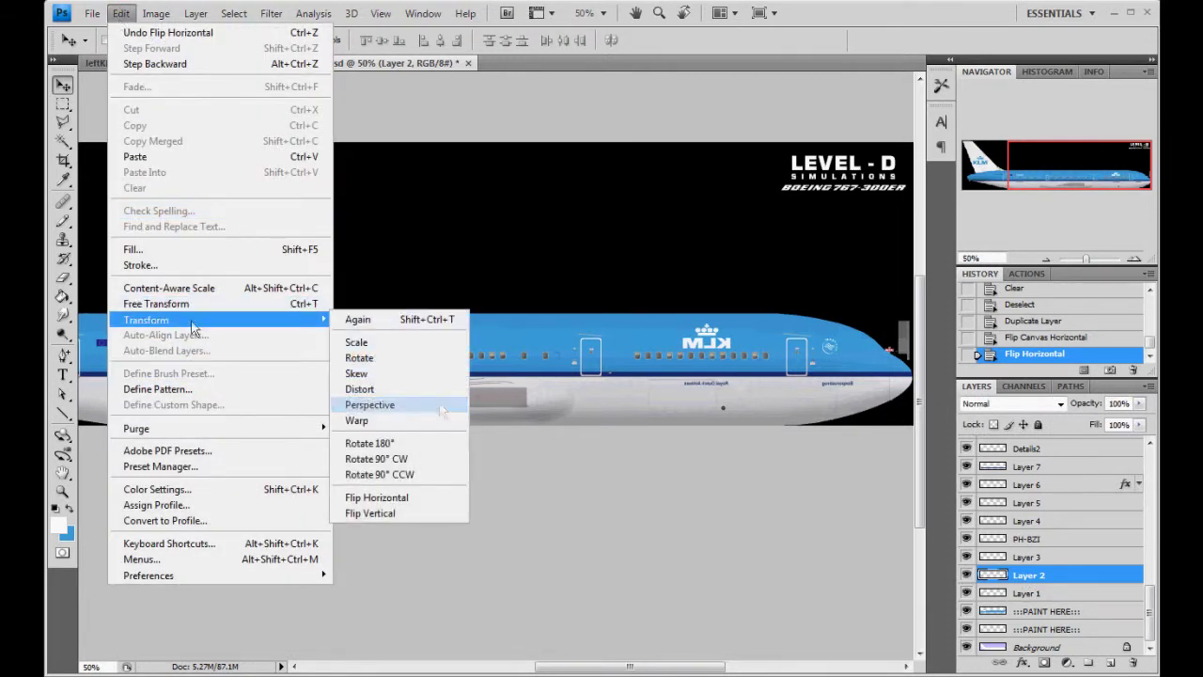
pyautogui.click(414, 498)
# Identify the PH-BZI registration layer and flip it horizontally.
pyautogui.click(1043, 558)
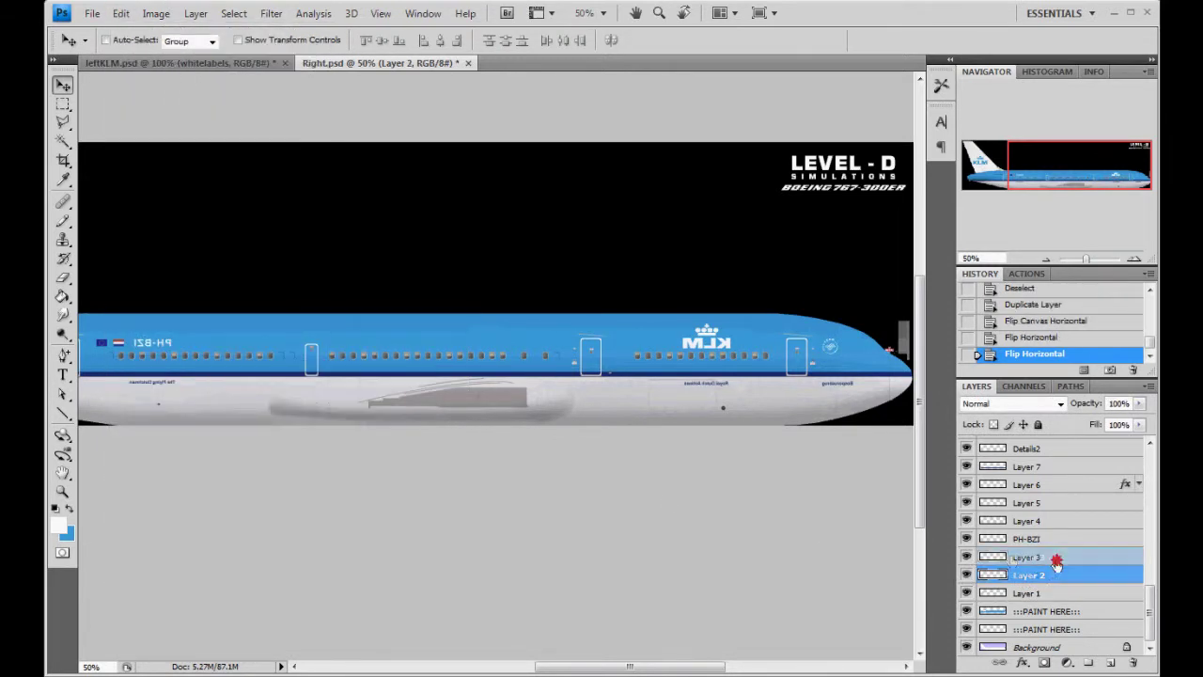
pyautogui.click(967, 558)
pyautogui.click(966, 558)
pyautogui.click(967, 558)
pyautogui.click(966, 557)
pyautogui.click(966, 539)
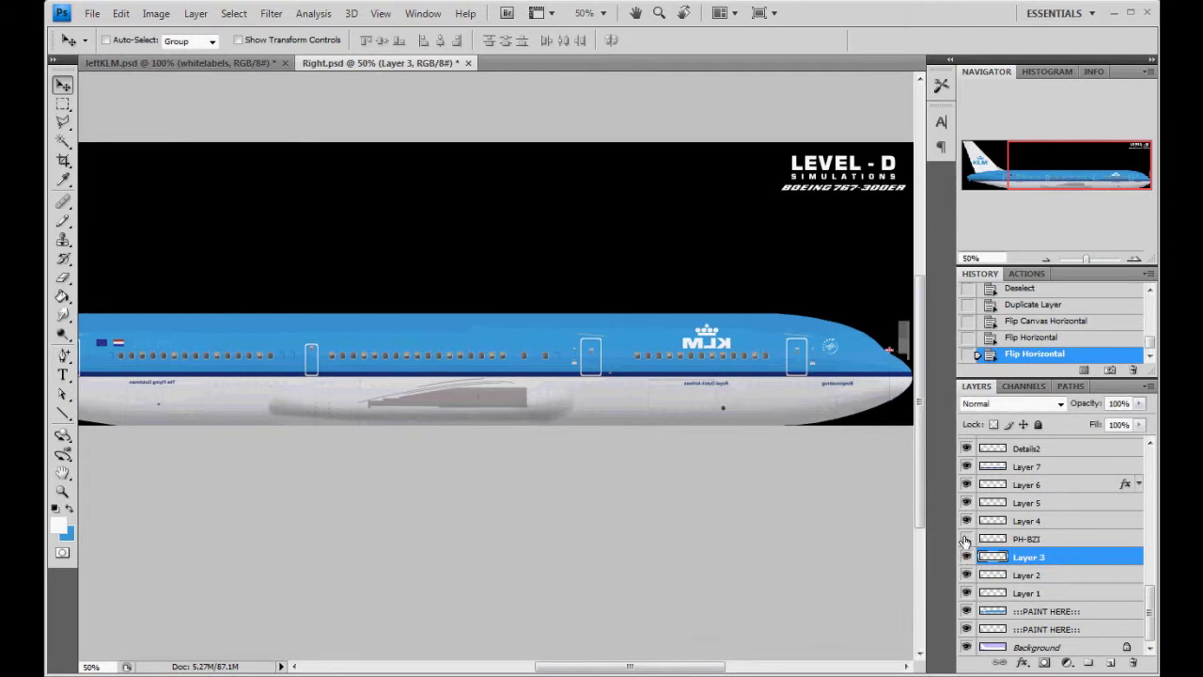
pyautogui.click(966, 540)
pyautogui.click(1034, 539)
pyautogui.click(124, 14)
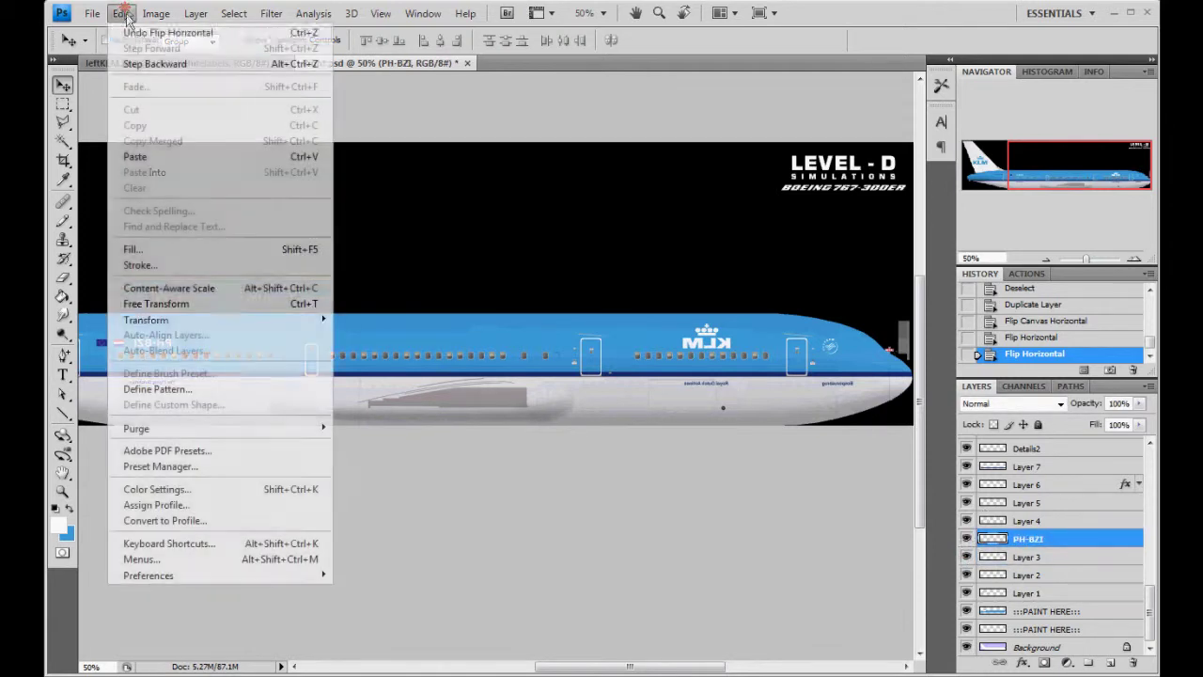
pyautogui.moveTo(310, 320)
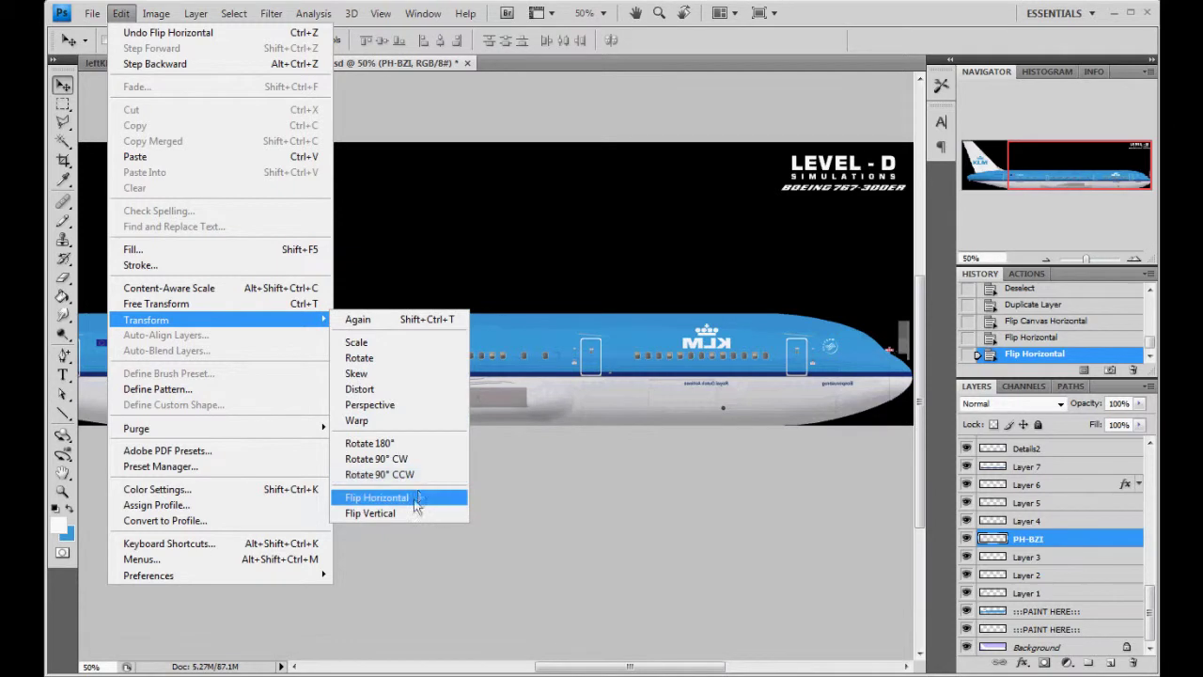
pyautogui.click(419, 498)
# Toggle Layer 4 to locate its hull text, zooming the canvas in to 100%.
pyautogui.click(1027, 523)
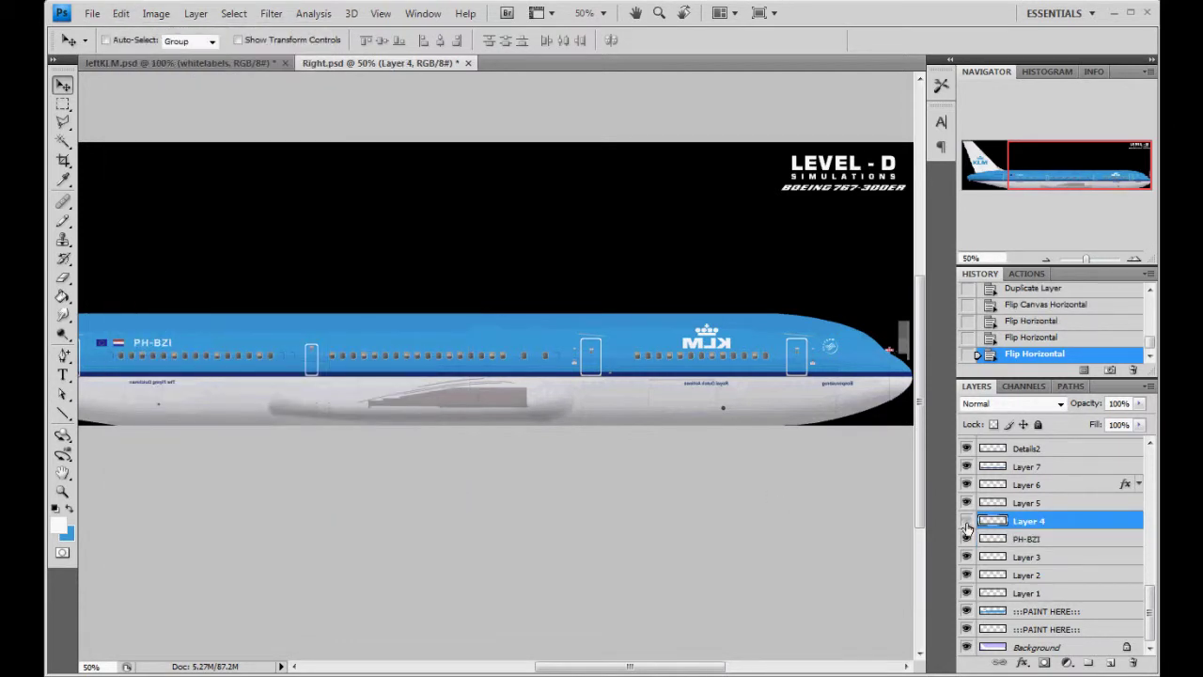
pyautogui.click(967, 522)
pyautogui.click(966, 523)
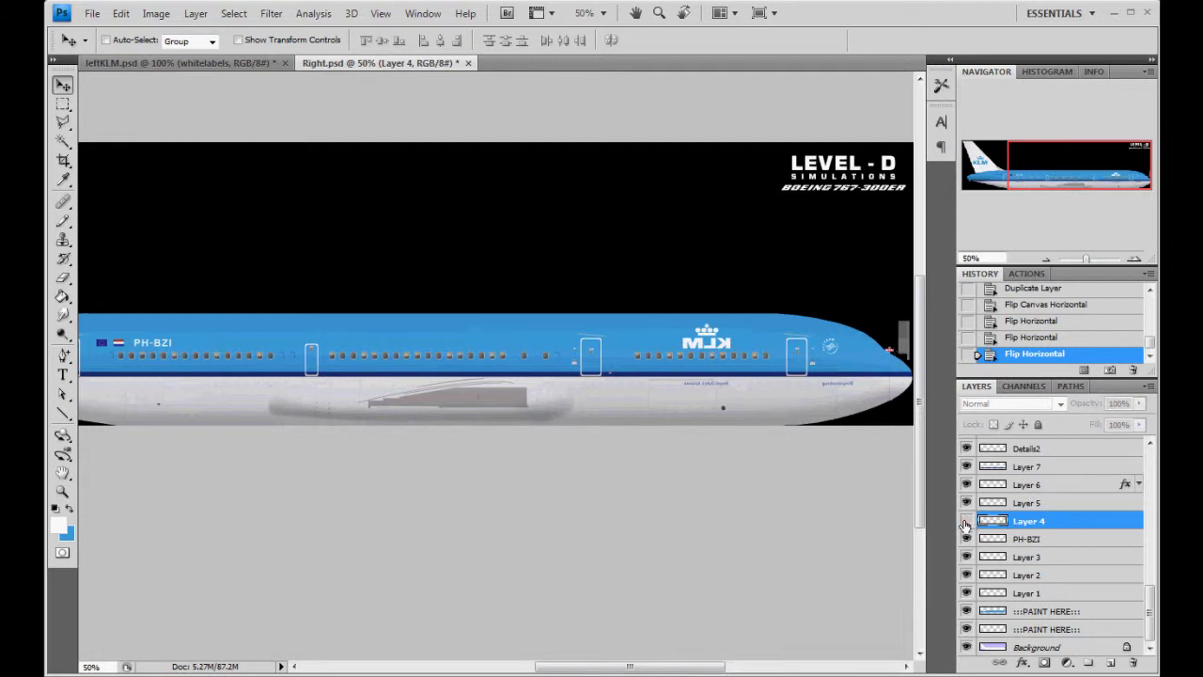
pyautogui.click(967, 522)
pyautogui.click(966, 522)
pyautogui.click(966, 522)
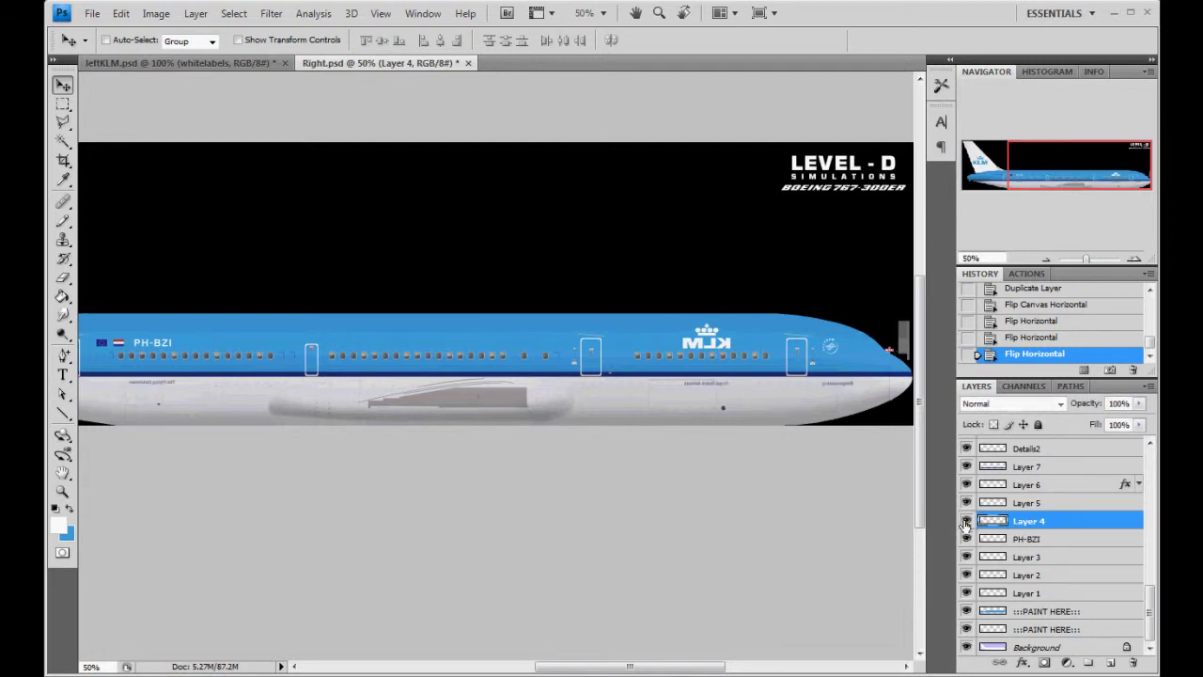
pyautogui.click(966, 523)
pyautogui.click(967, 523)
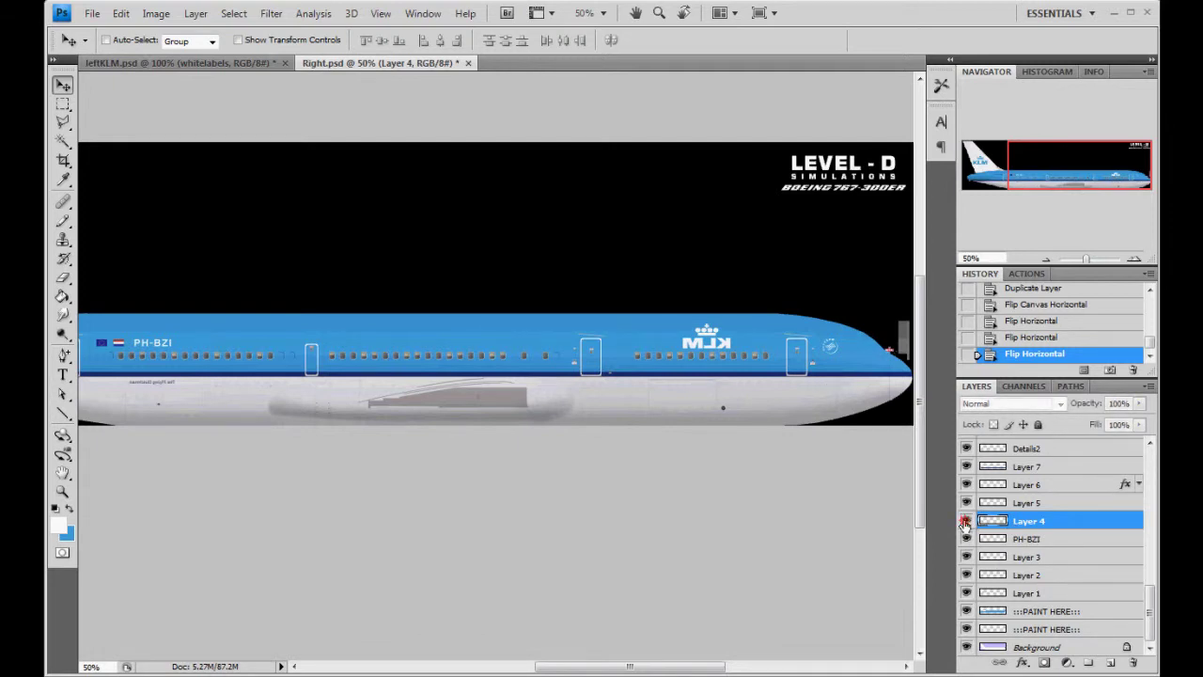
pyautogui.click(967, 523)
pyautogui.click(966, 523)
pyautogui.click(966, 523)
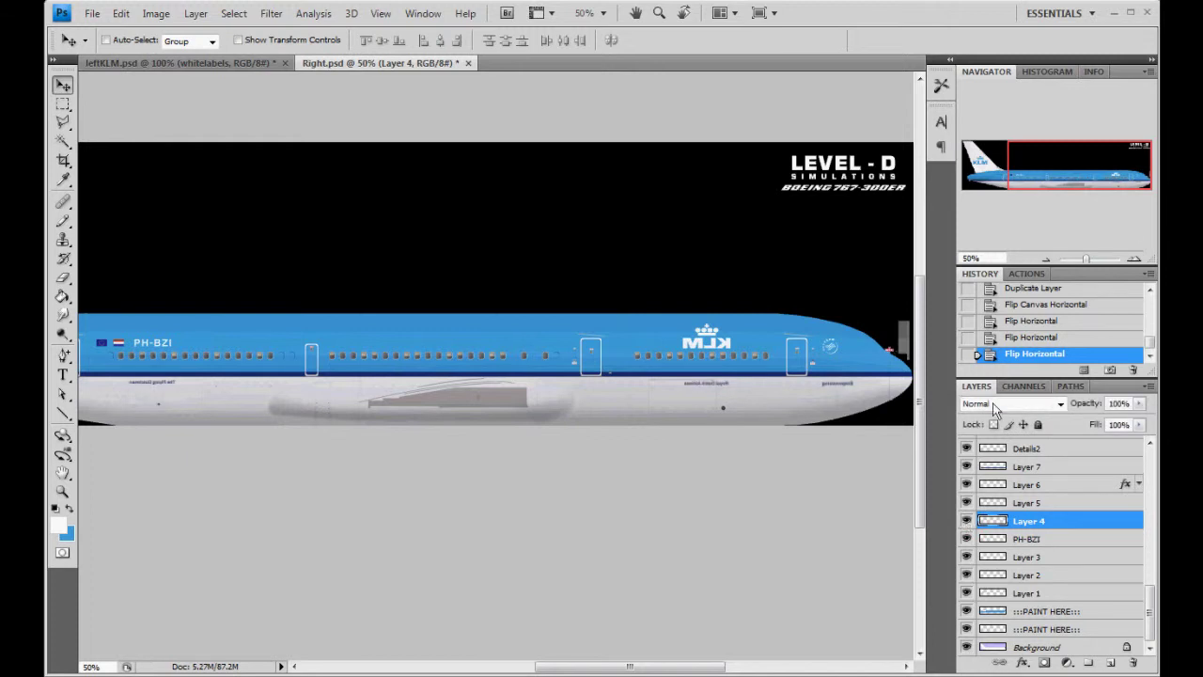
pyautogui.click(1135, 258)
pyautogui.click(1135, 257)
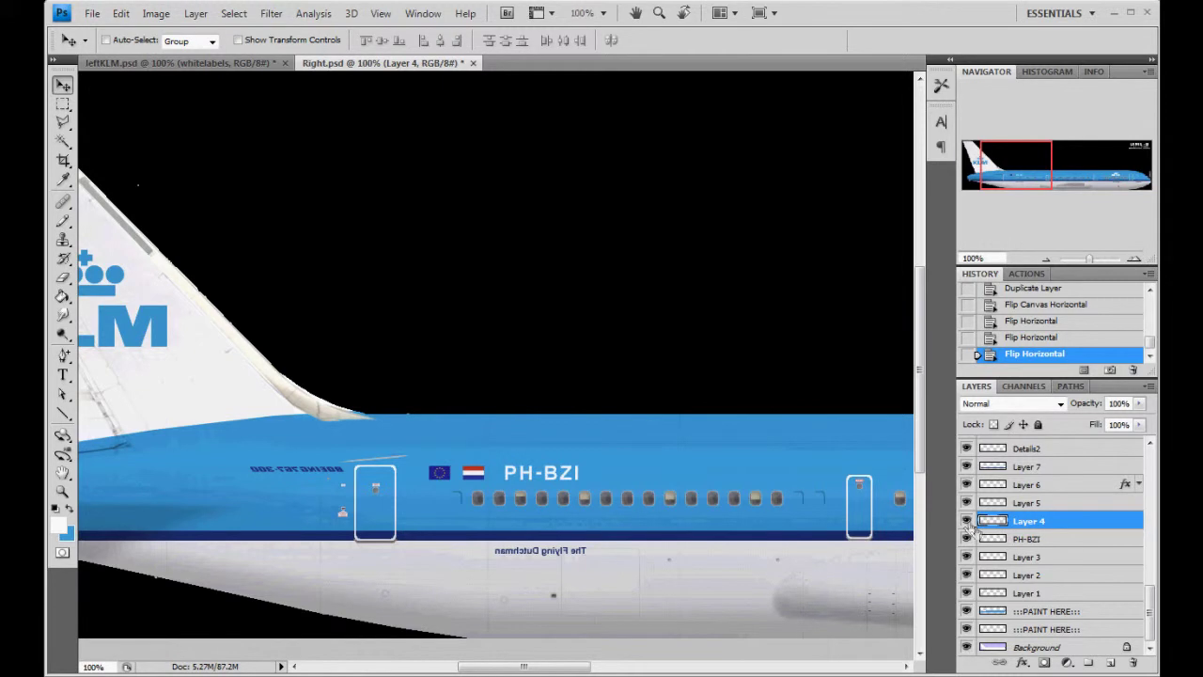
pyautogui.click(966, 522)
# Show Layer 4 and zoom to 300% on the PH-BZI windows and hull text.
pyautogui.click(966, 521)
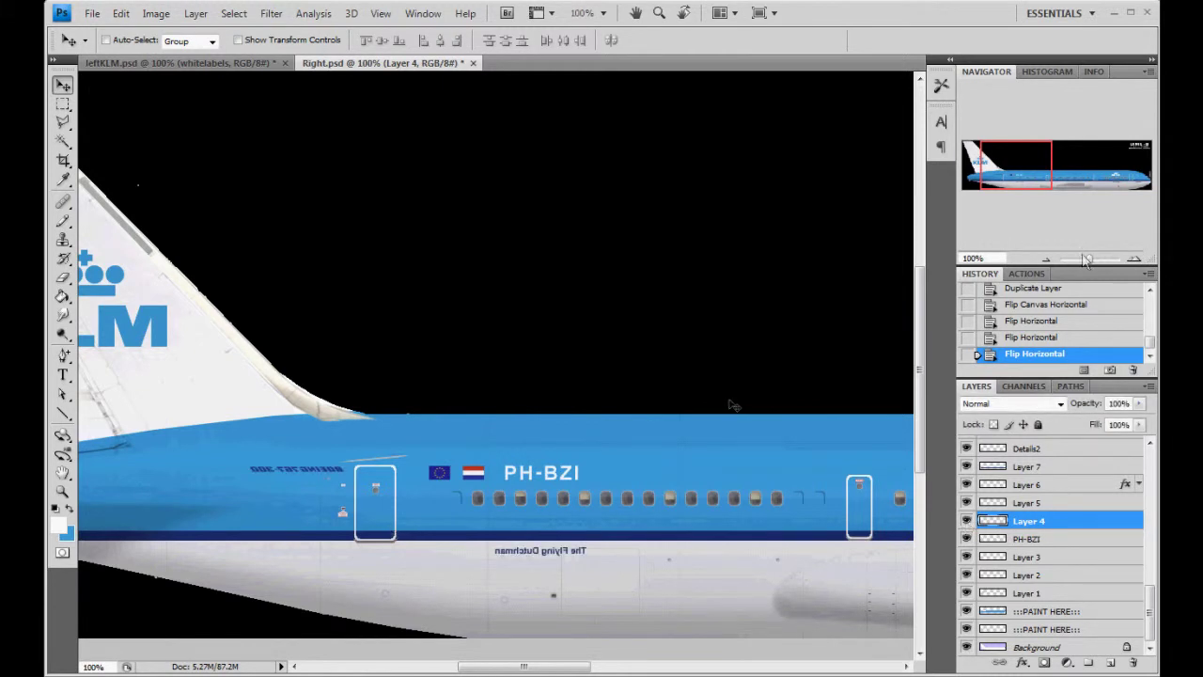
pyautogui.click(1135, 257)
pyautogui.click(1135, 257)
pyautogui.moveTo(1023, 175); pyautogui.dragTo(1029, 185)
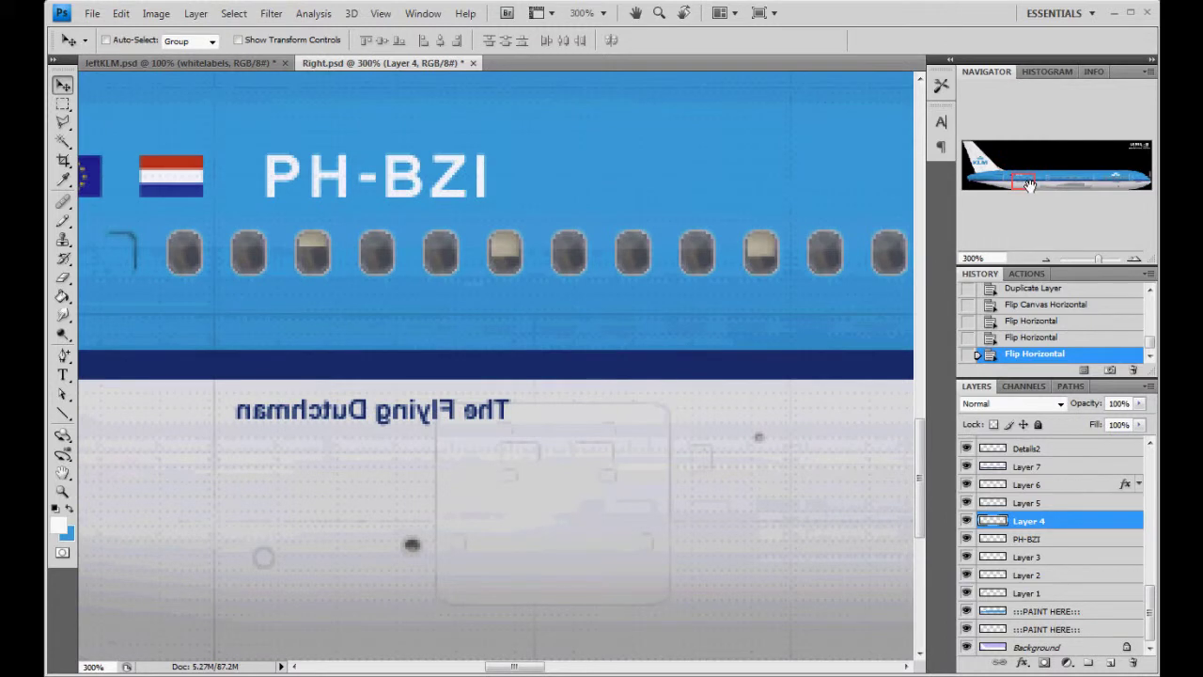
# Marquee-select 'The Flying Dutchman' text, flip it horizontally, deselect, and return to the Move tool.
pyautogui.click(62, 104)
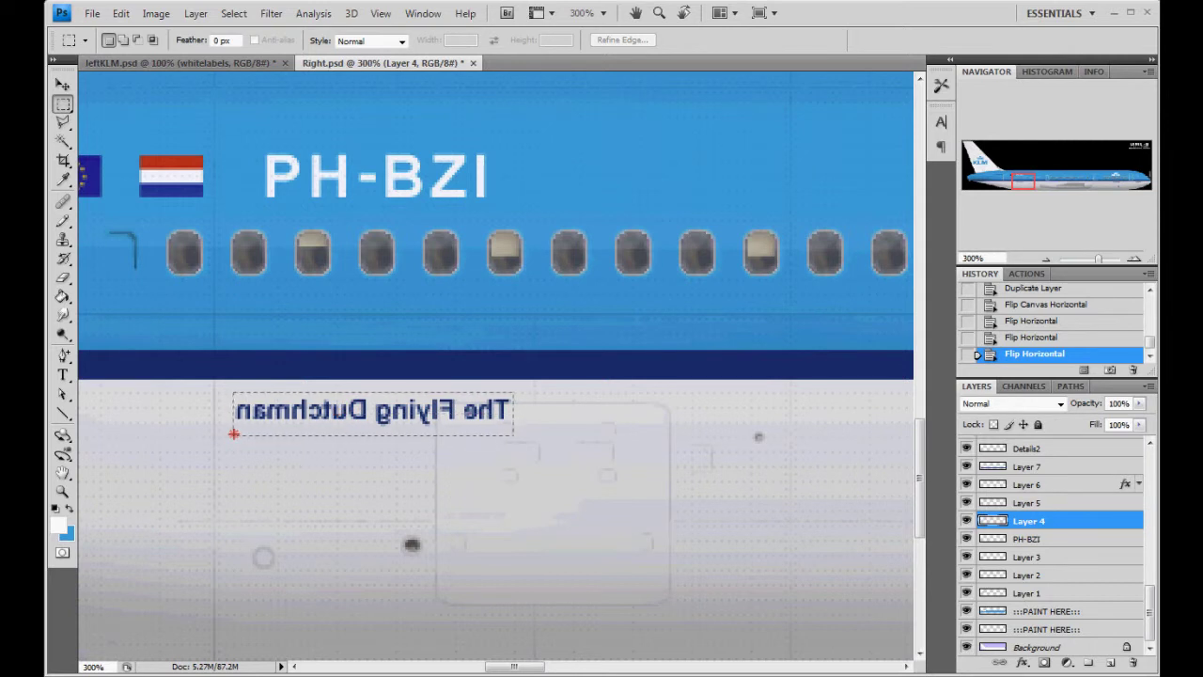
pyautogui.moveTo(234, 433); pyautogui.dragTo(234, 434)
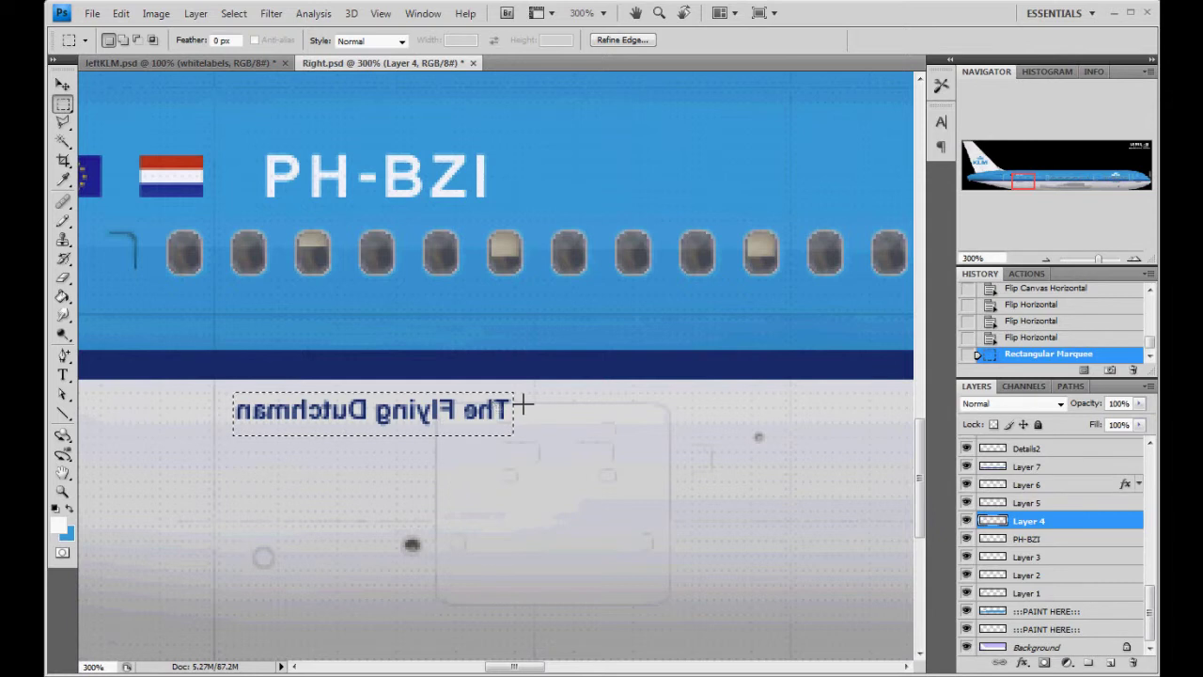
pyautogui.click(120, 14)
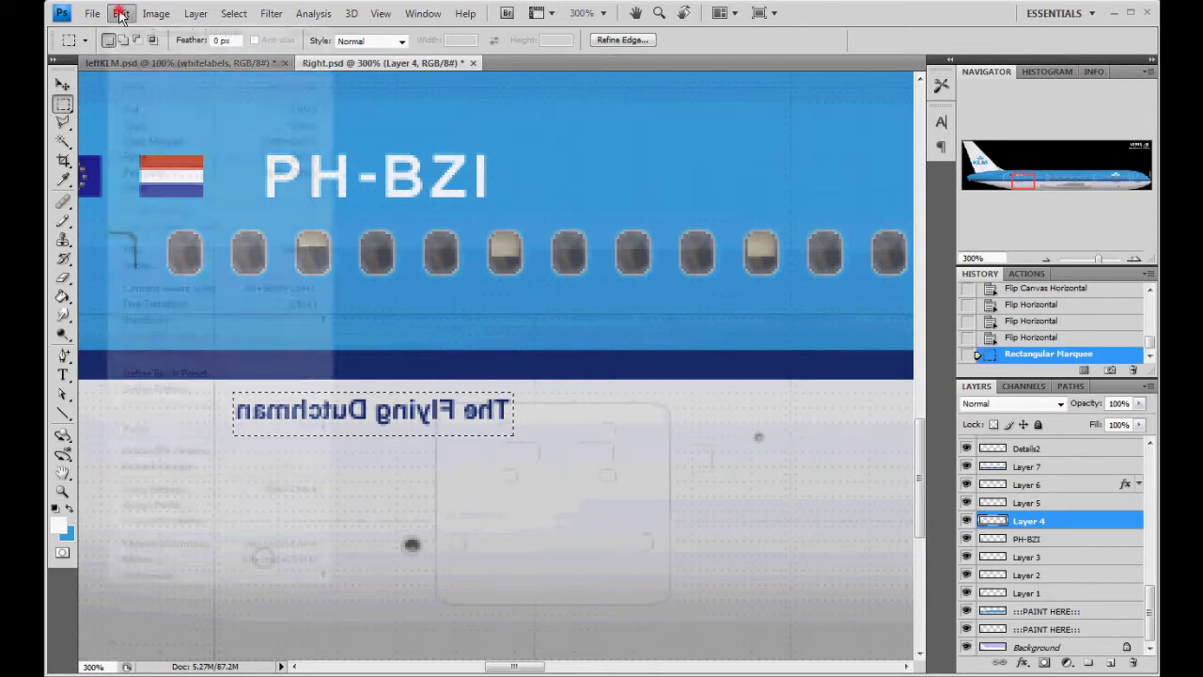
pyautogui.moveTo(188, 319)
pyautogui.click(357, 496)
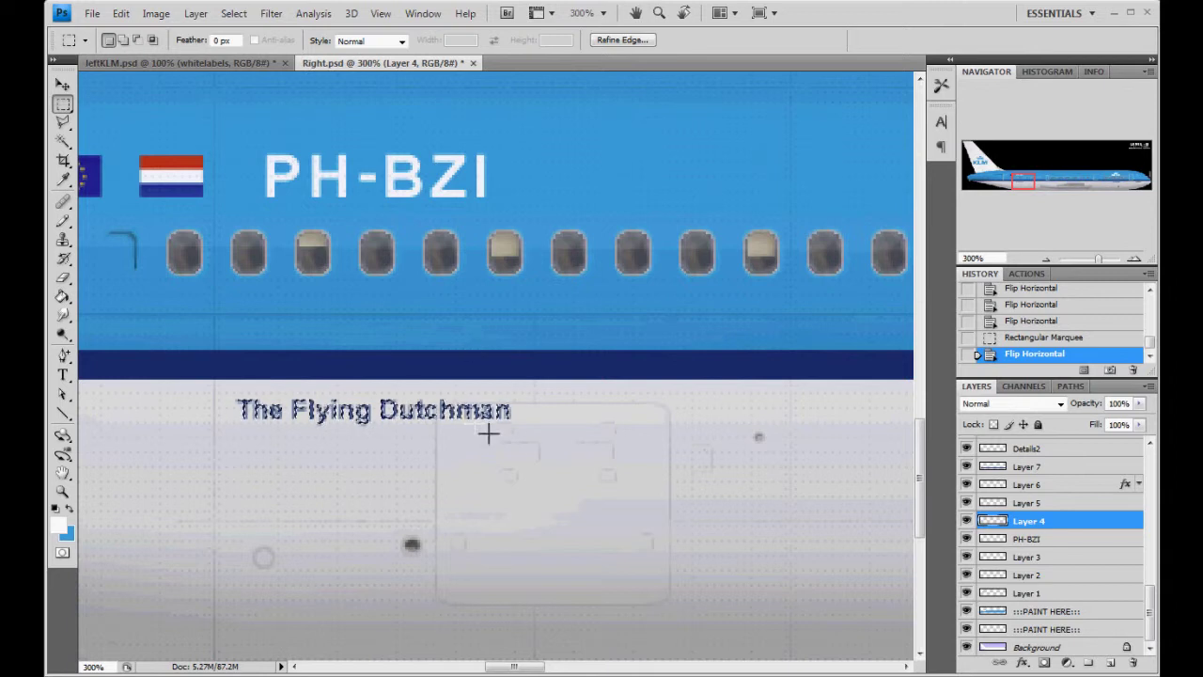
pyautogui.hotkey('ctrl', 'd')
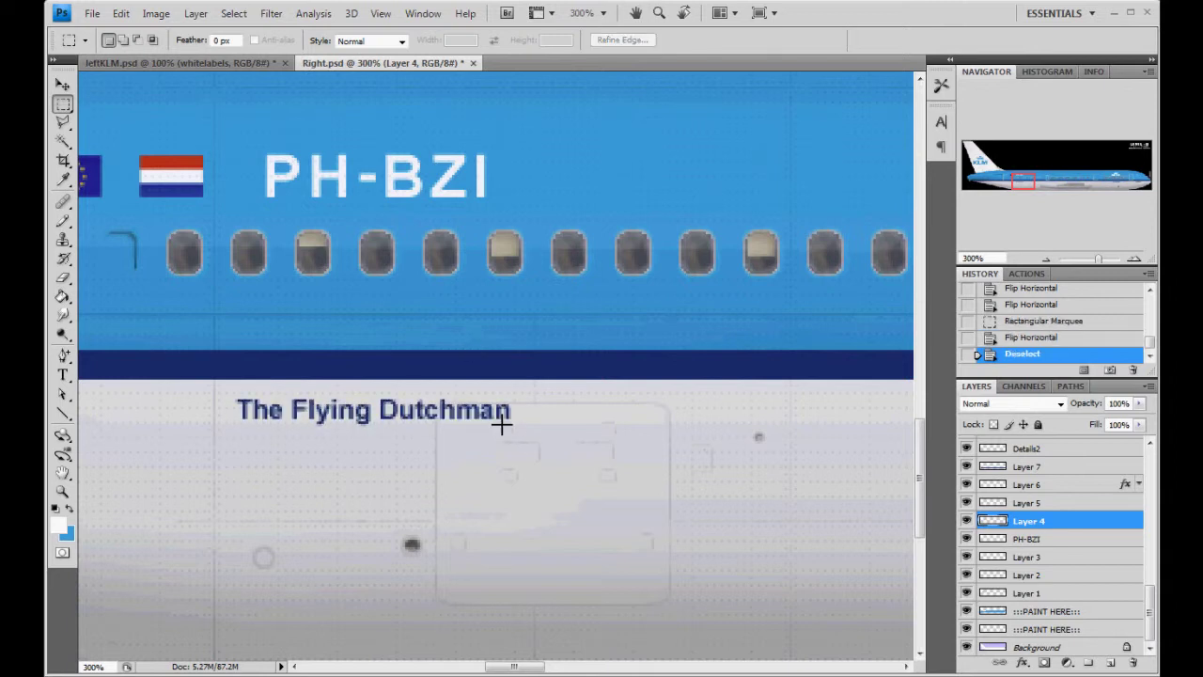
pyautogui.press('v')
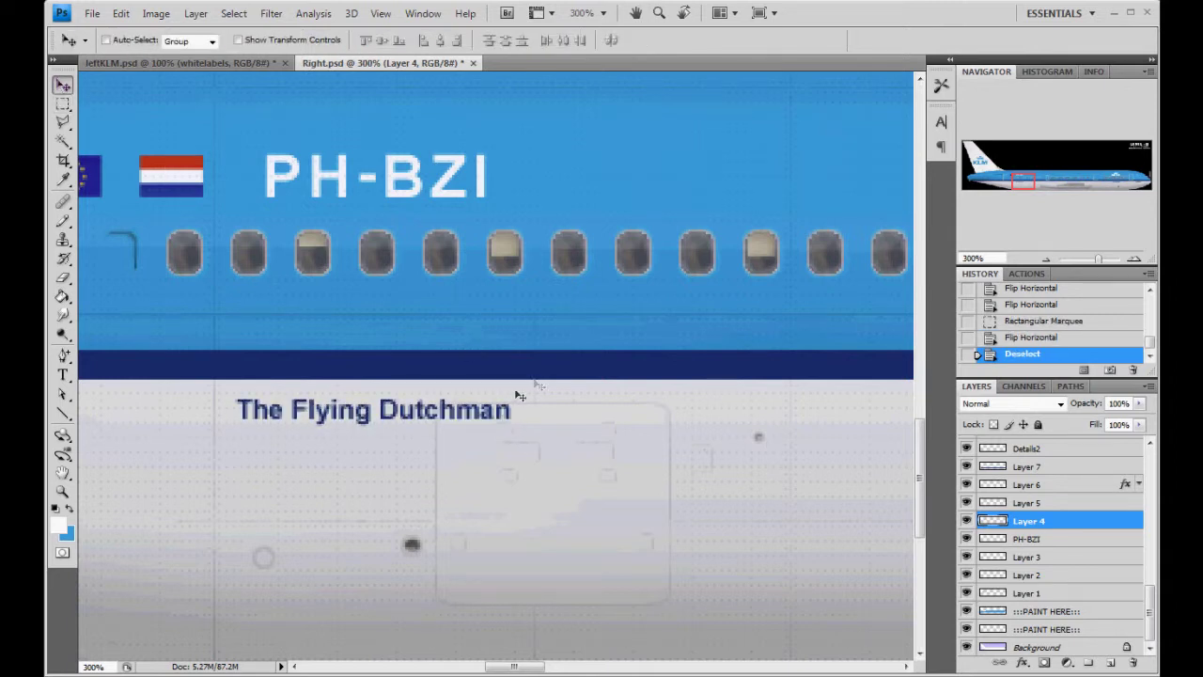